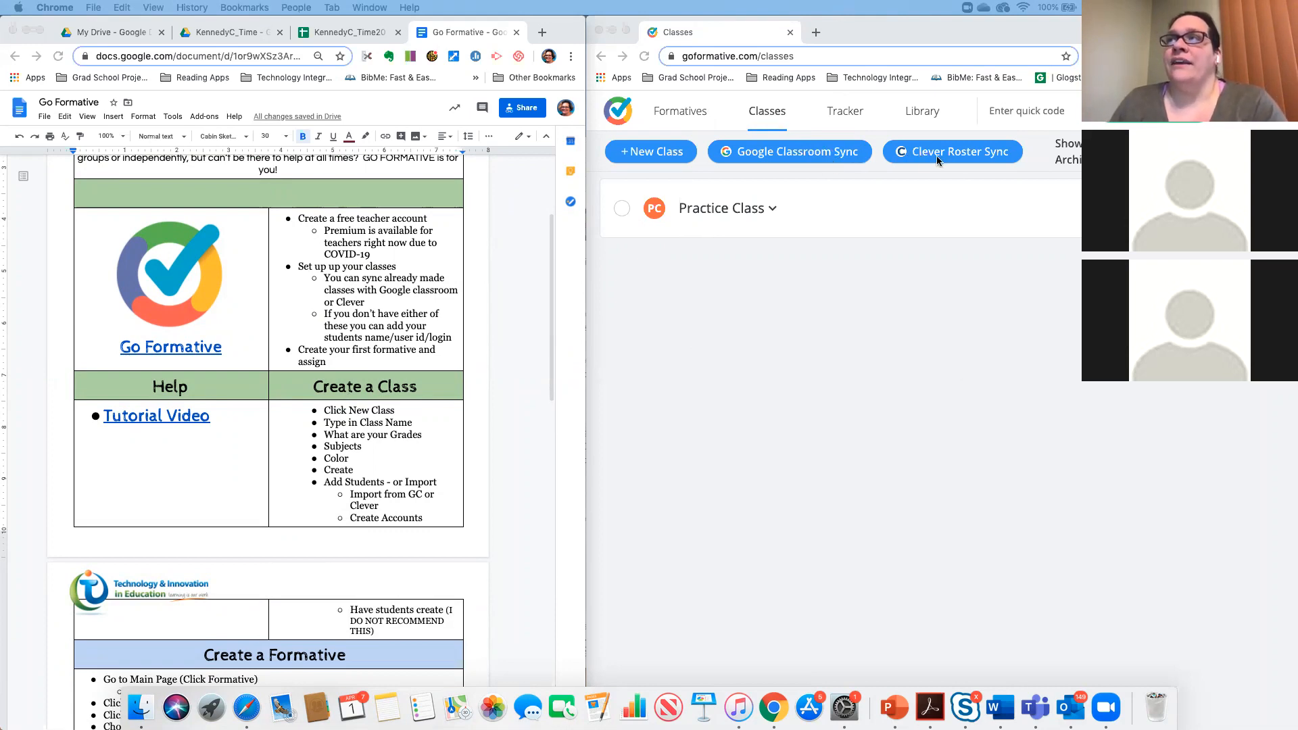
- Start creating a new class in GoFormative
click(663, 156)
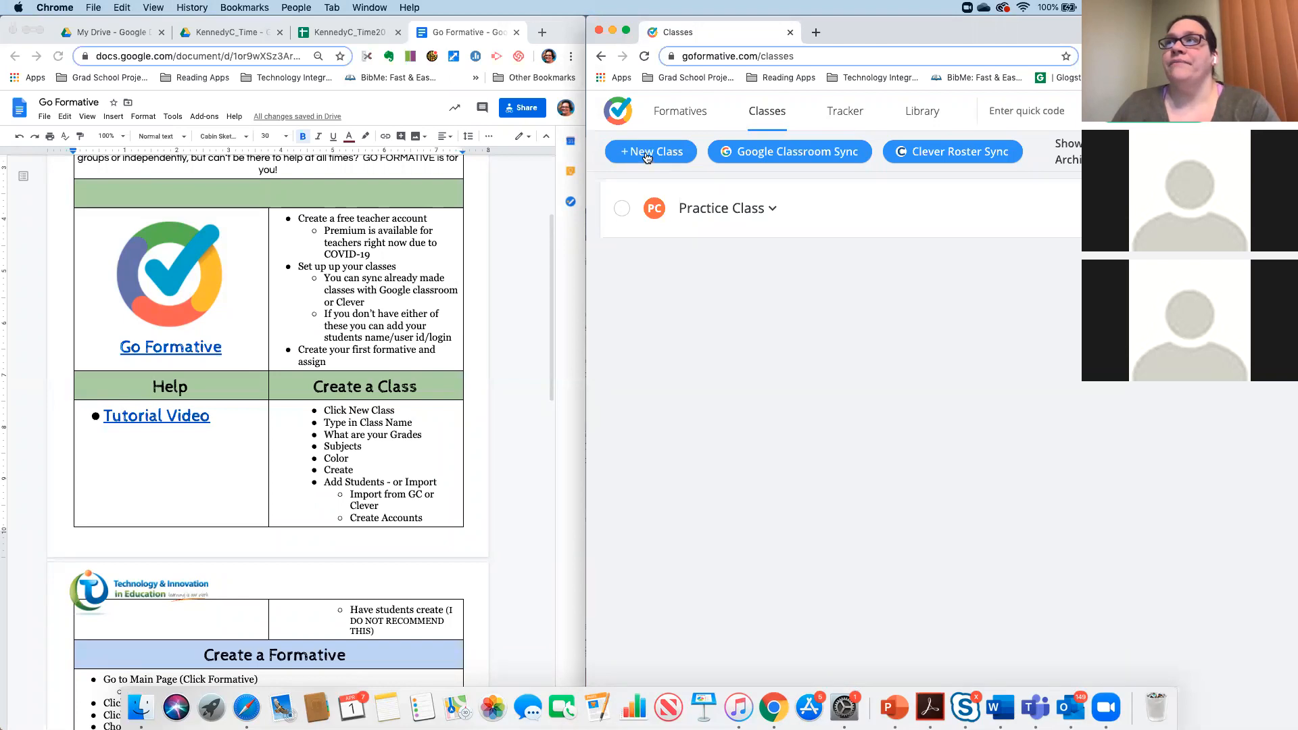
click(647, 155)
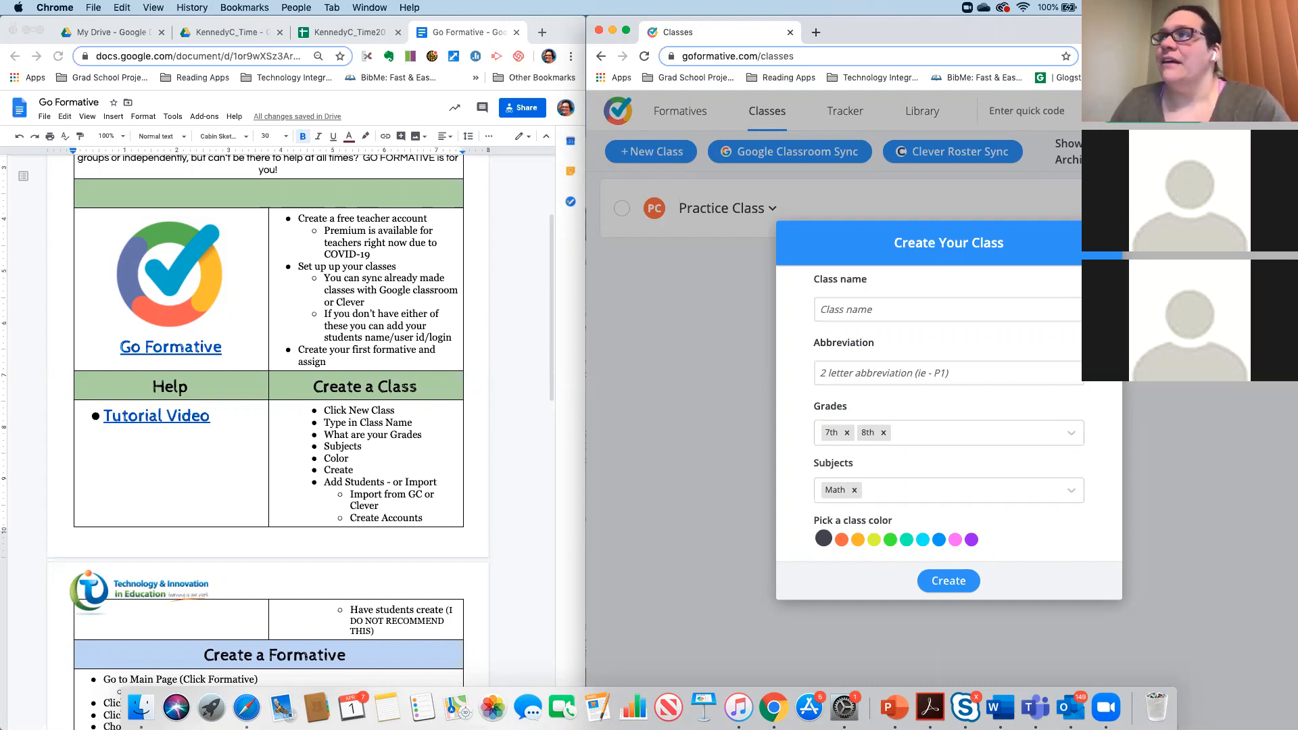
click(853, 310)
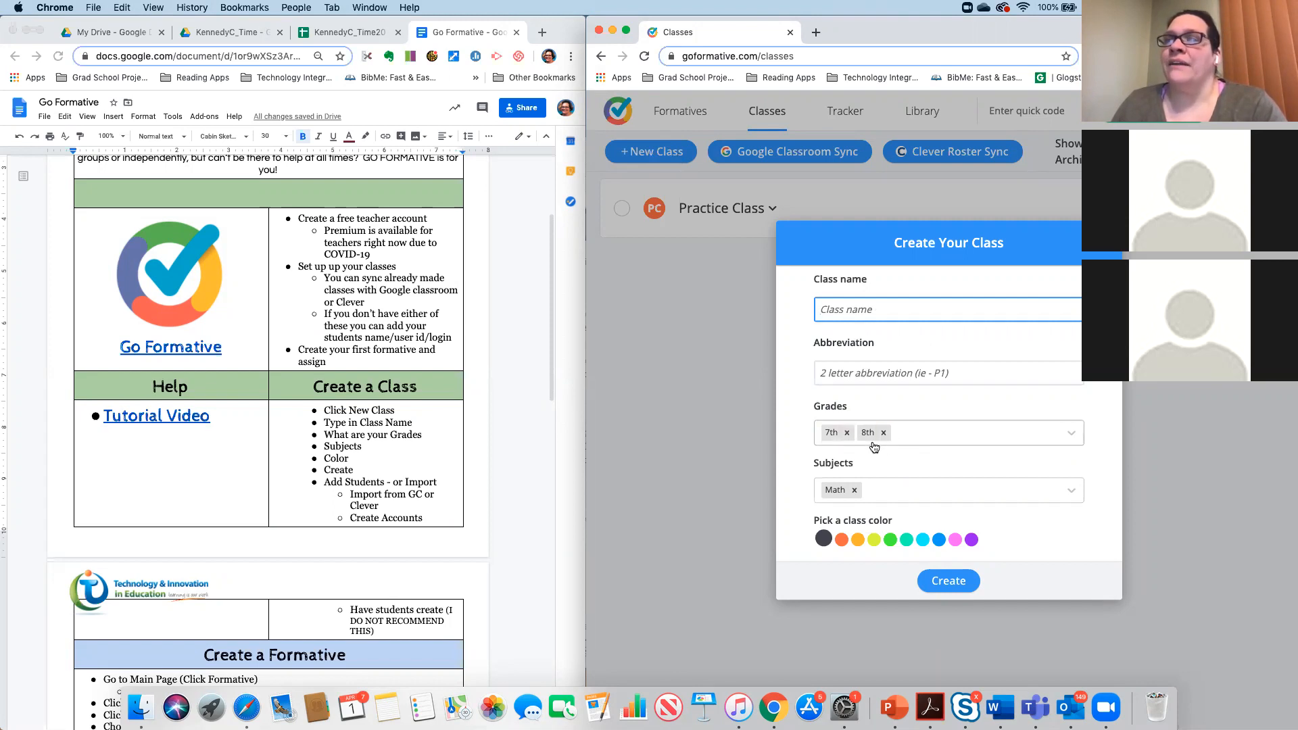
- Re-select Math as the class subject and choose the teal class colour
click(856, 490)
click(860, 491)
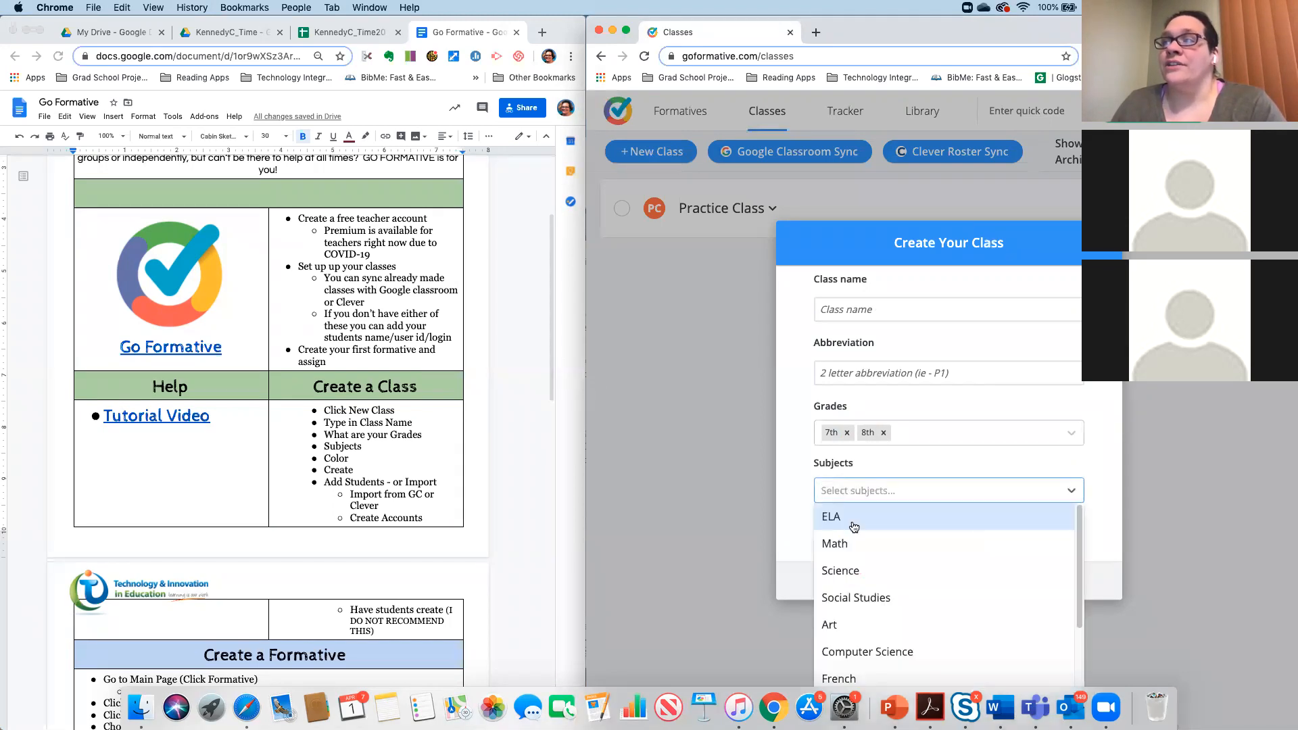
scroll(867, 592, down, 3)
scroll(867, 592, up, 3)
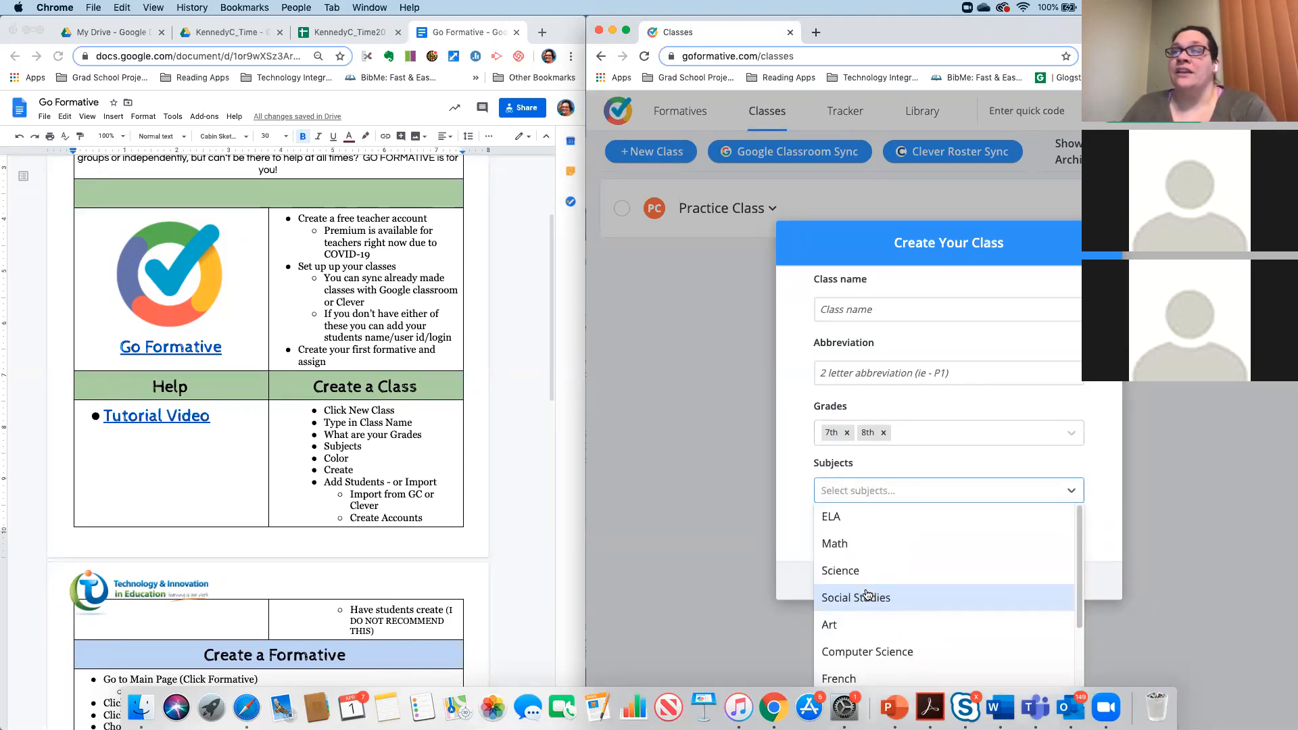
scroll(869, 592, down, 3)
scroll(868, 590, up, 3)
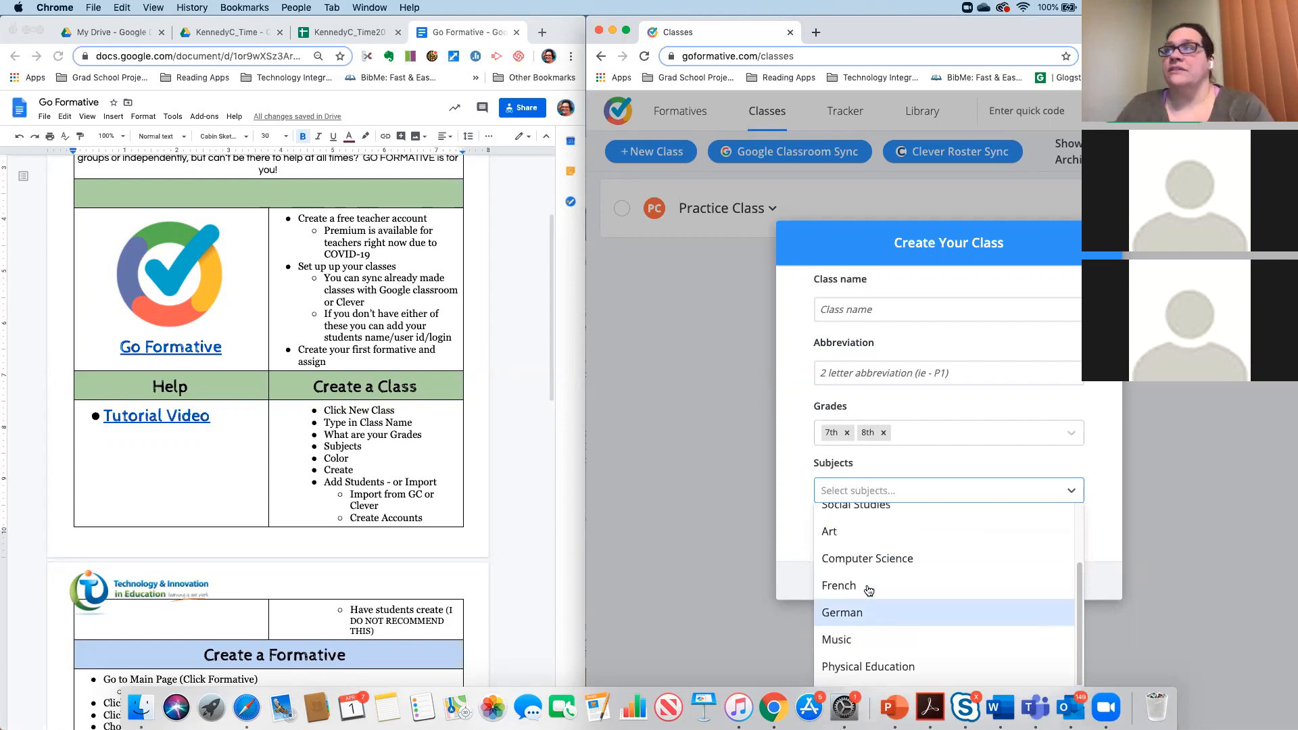
click(842, 544)
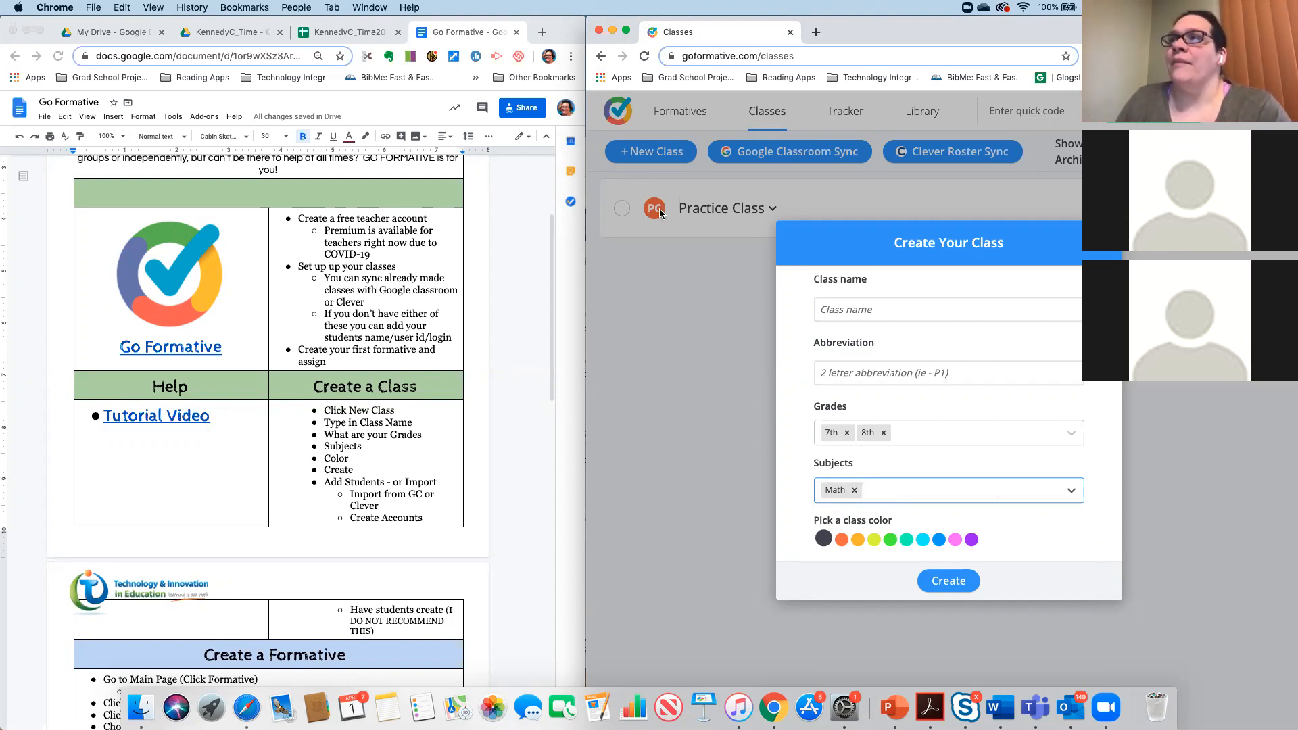
click(899, 541)
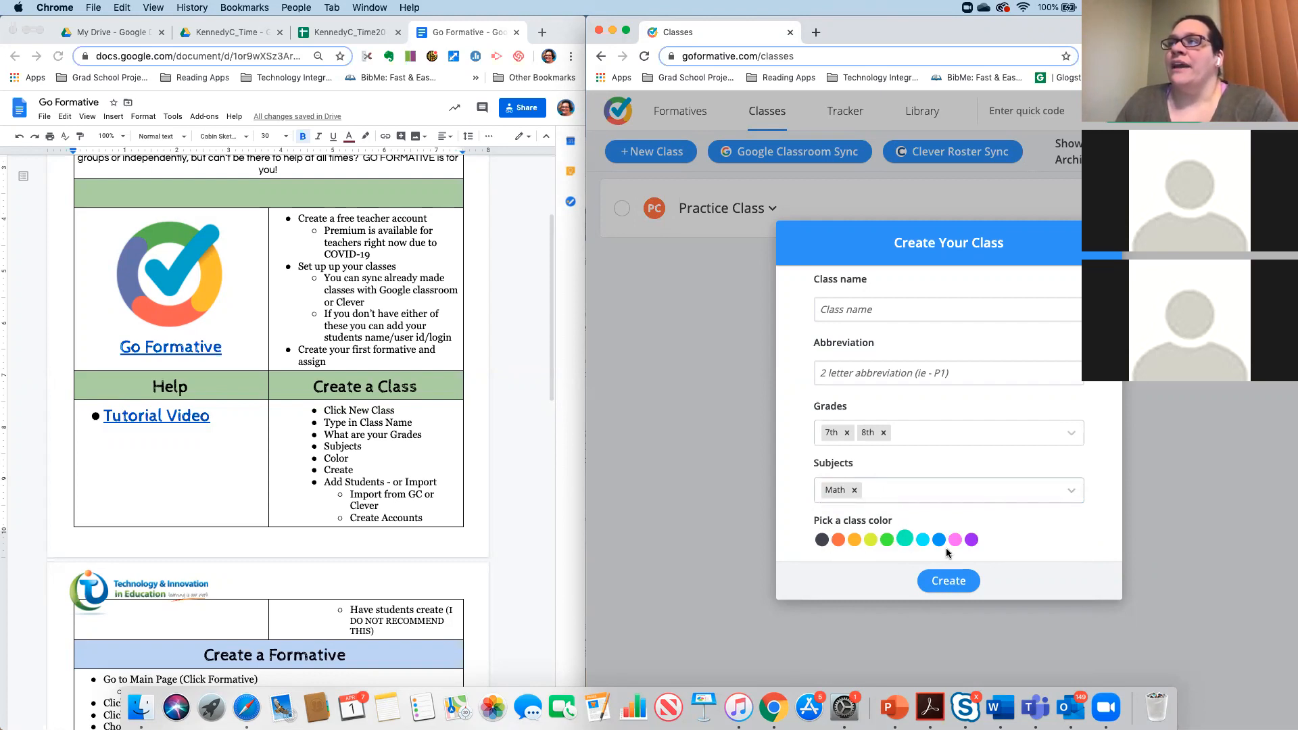
click(845, 313)
- Name the class 'Test Wednesday' with abbreviation TW, fix its spelling, and create it
text(Tes)
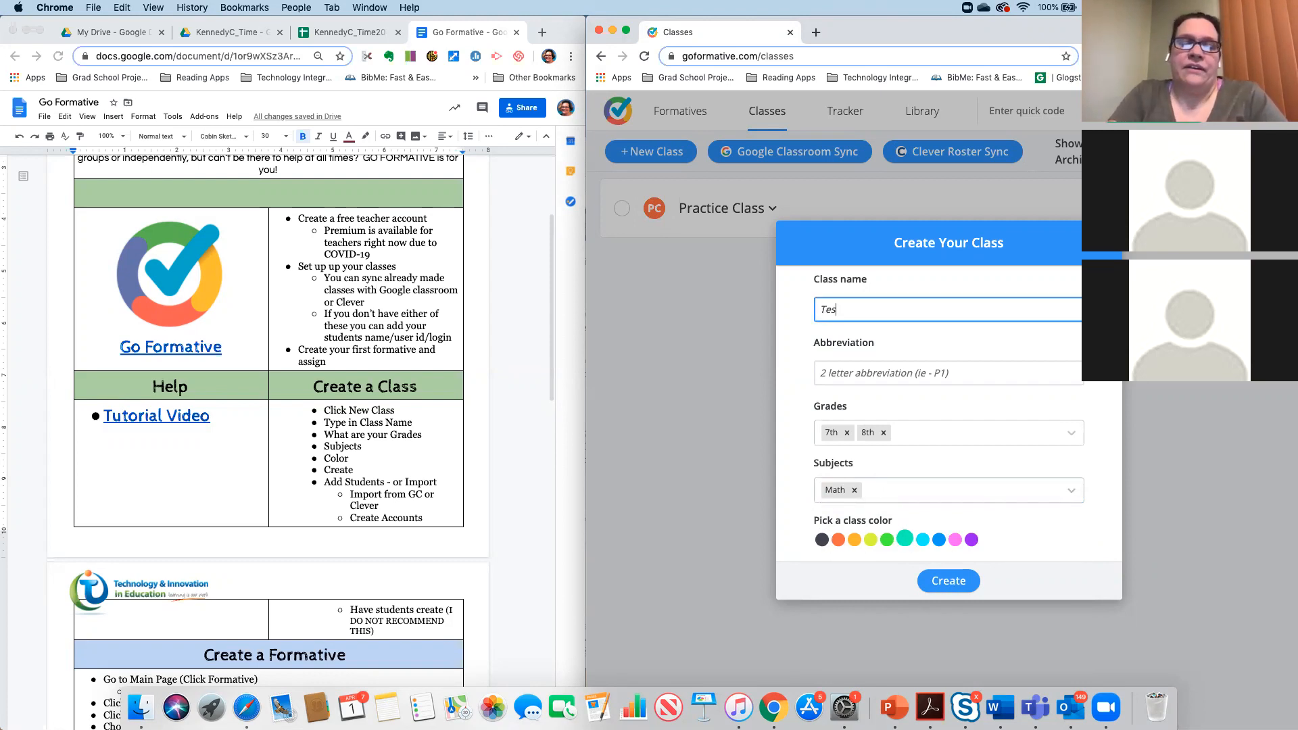
text(t Wednesday)
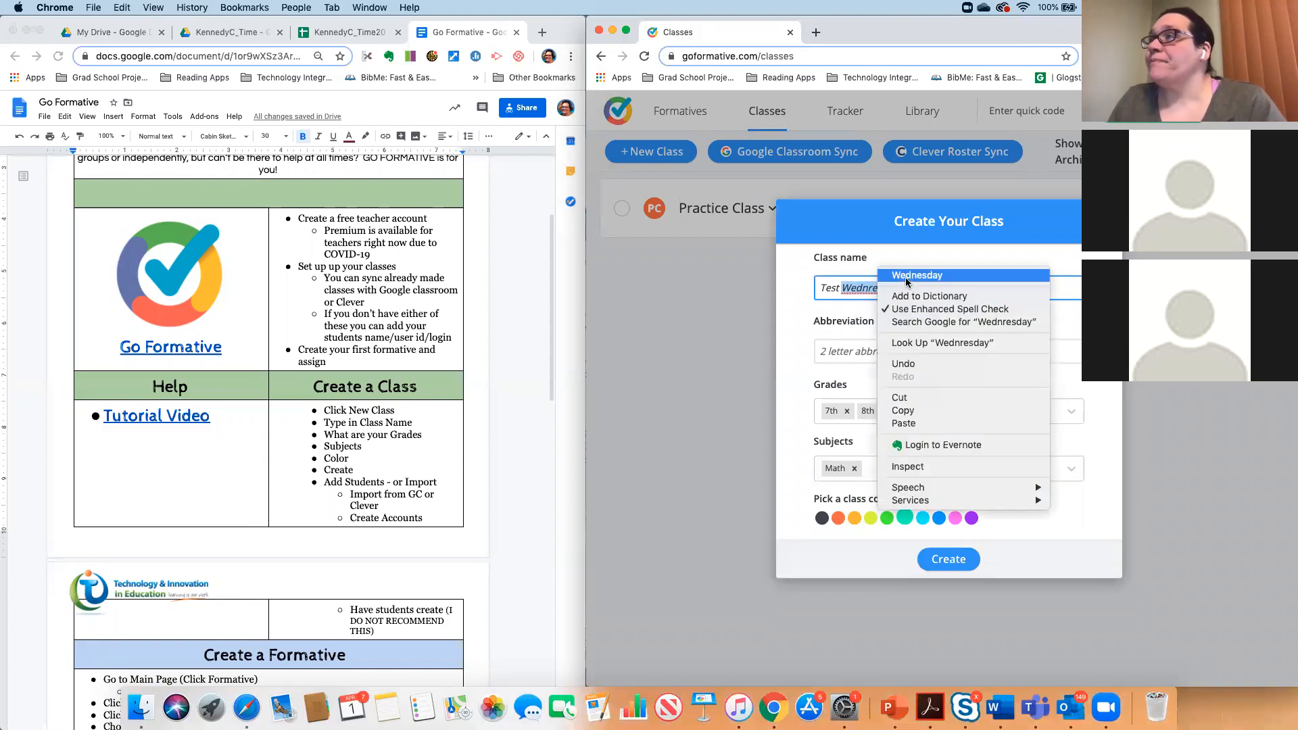
click(909, 279)
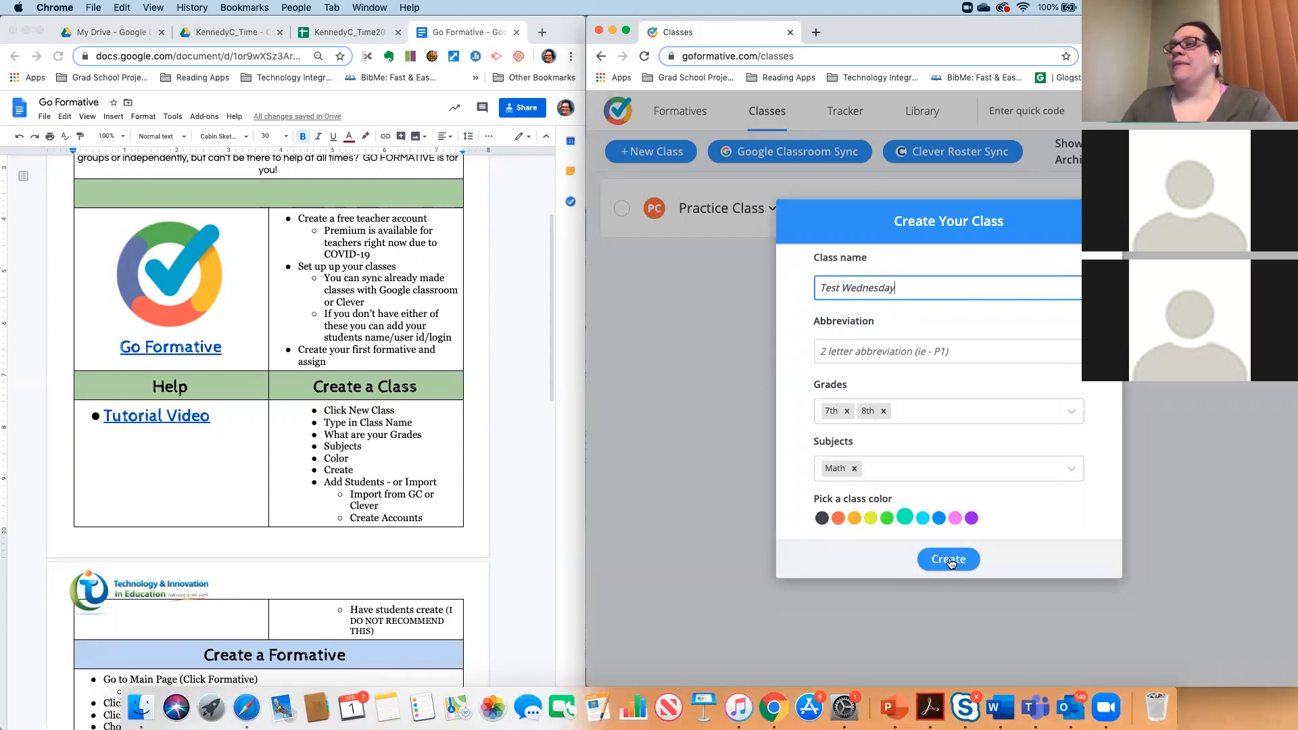
click(949, 563)
click(910, 346)
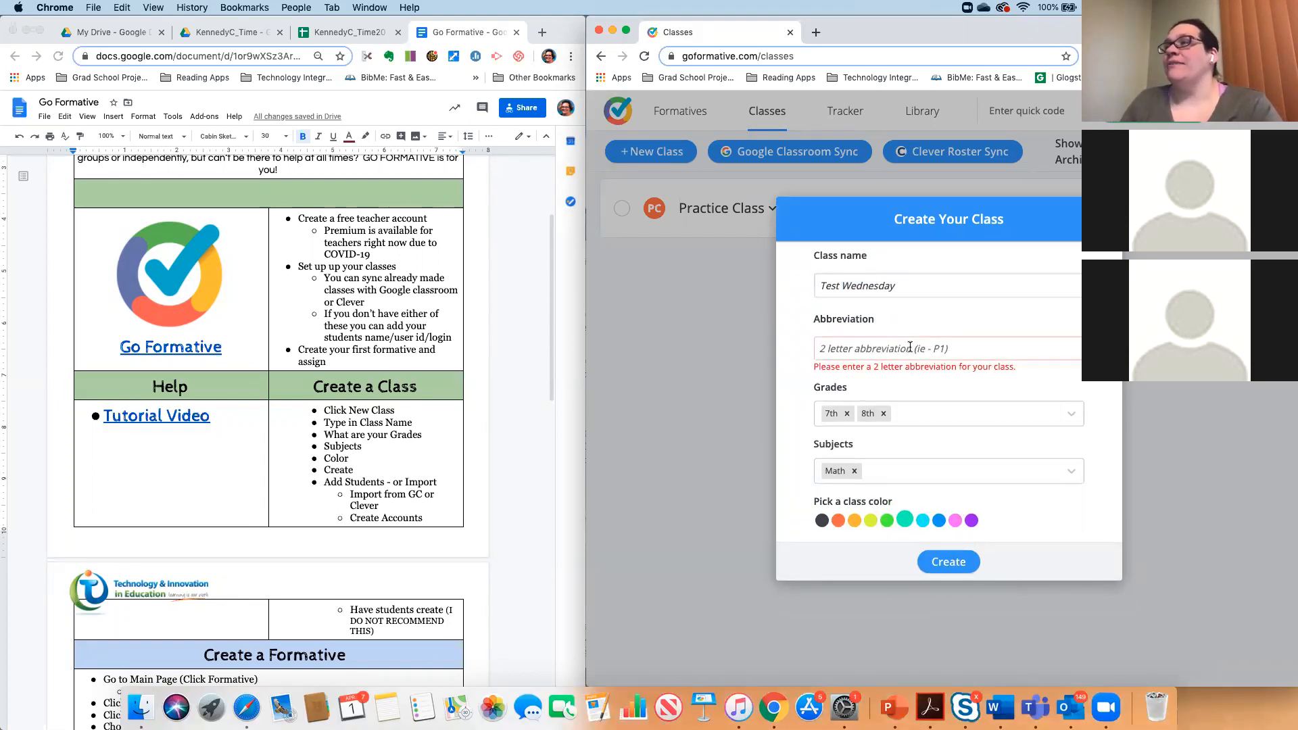
text(TW)
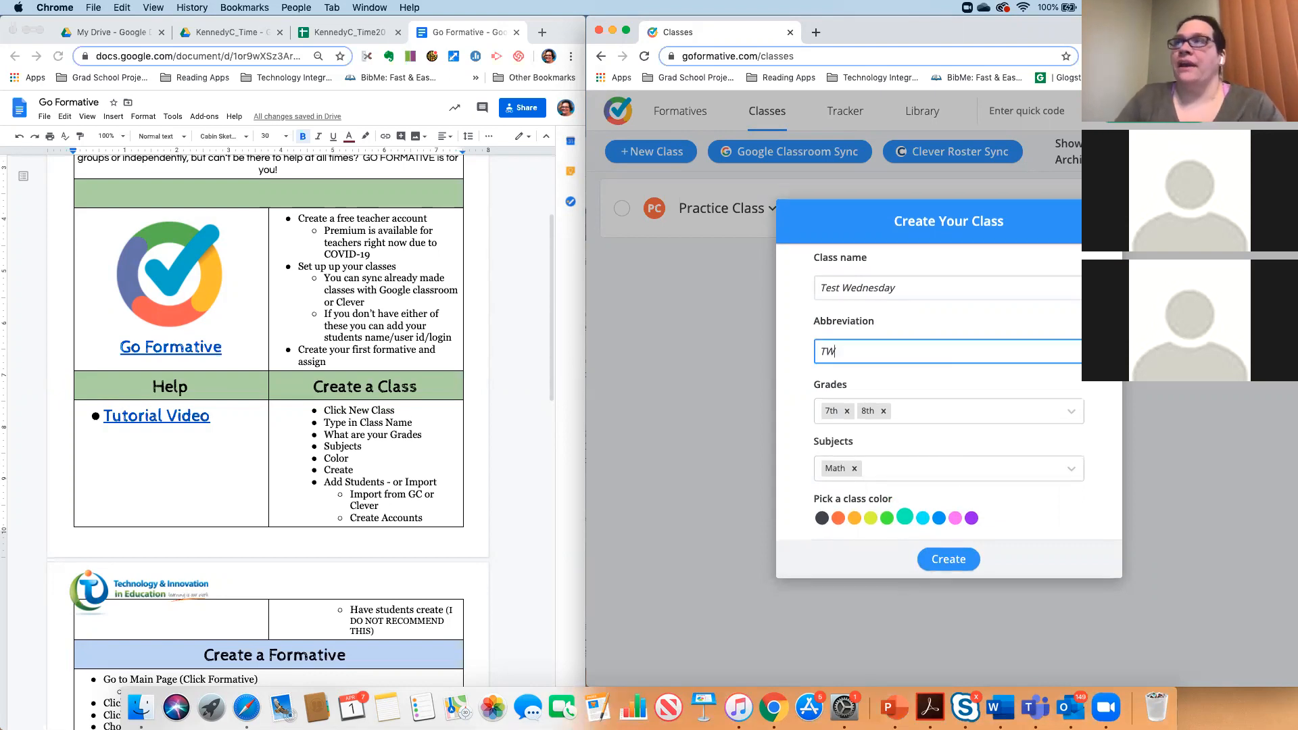
click(949, 561)
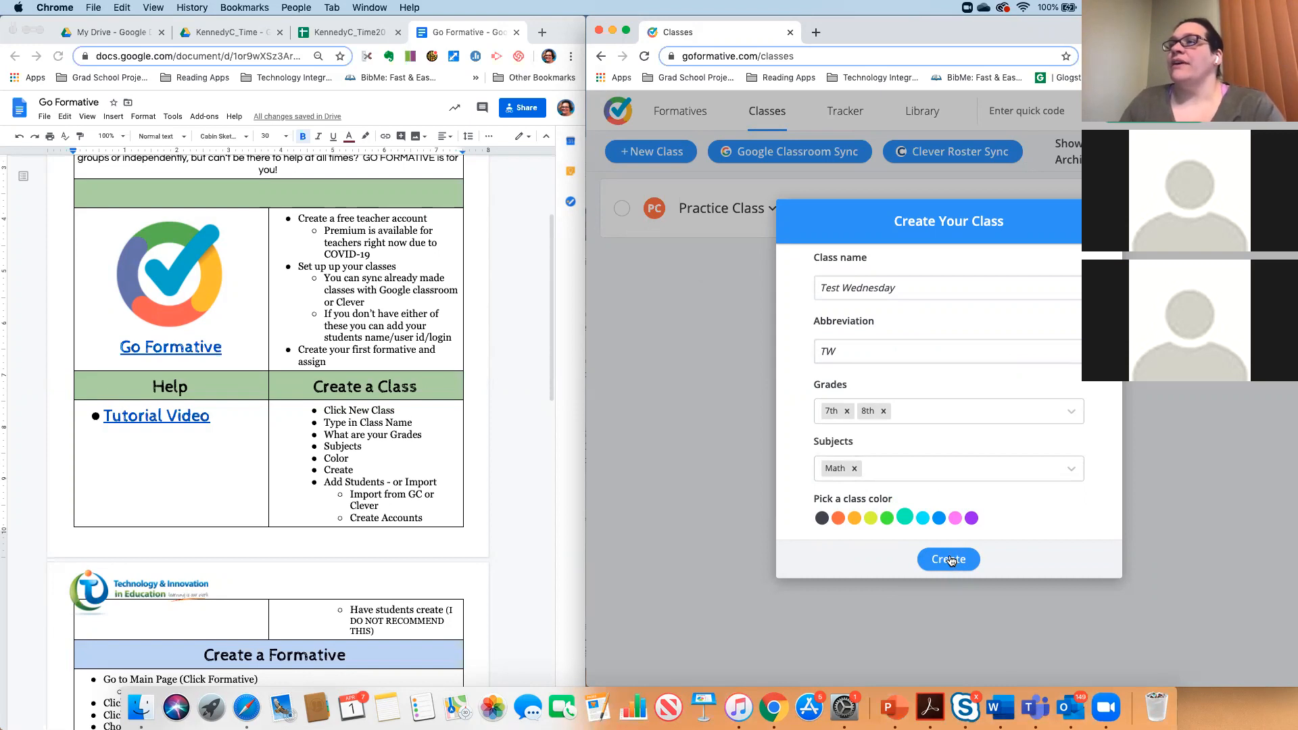
click(950, 561)
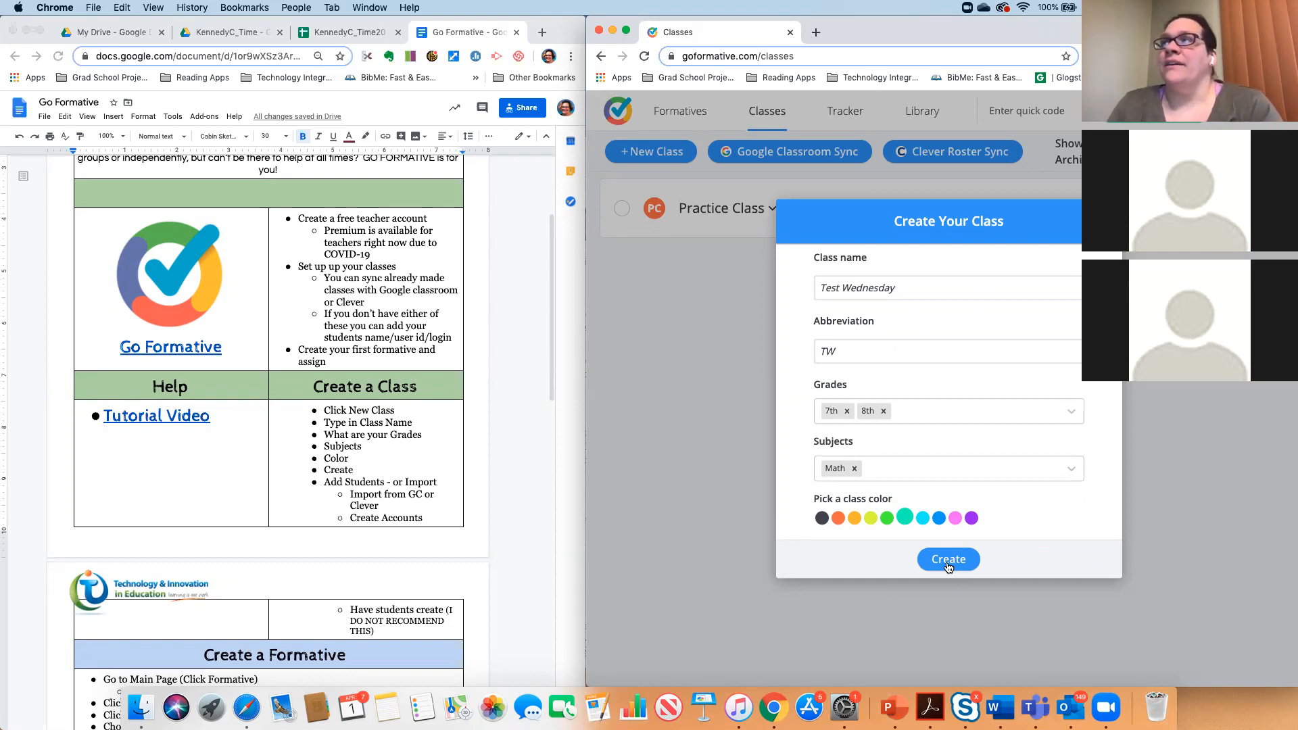
click(948, 561)
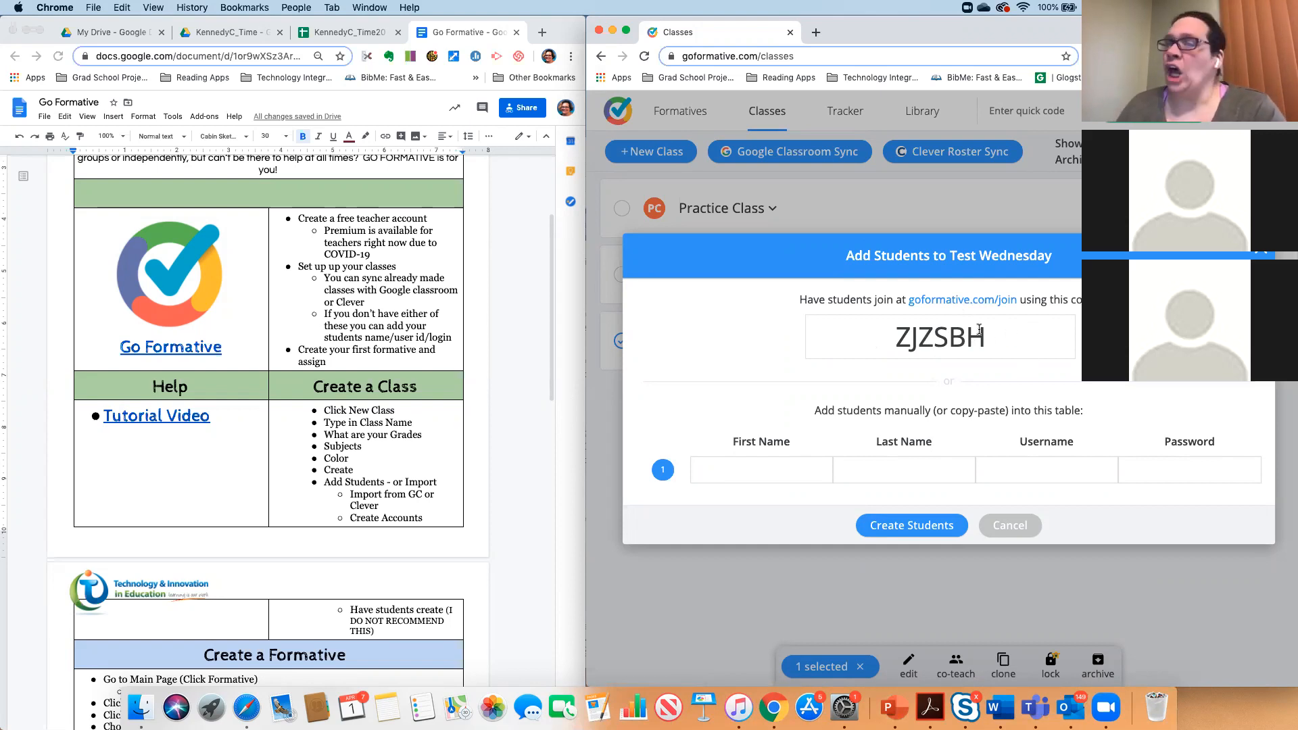
- Enter the student's first and last name in row 1 of the student table
click(740, 472)
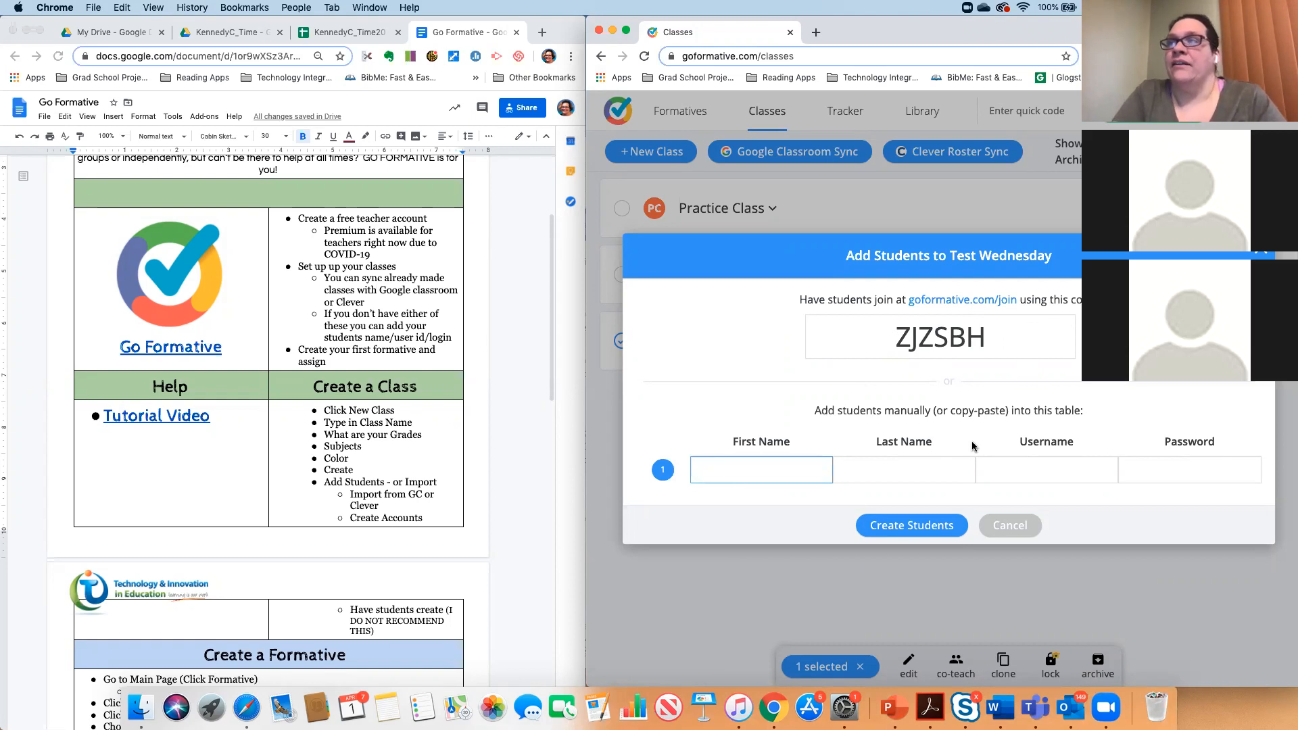
key(Tab)
key(BackSpace)
key(BackSpace)
key(BackSpace)
key(BackSpace)
key(BackSpace)
key(BackSpace)
key(Tab)
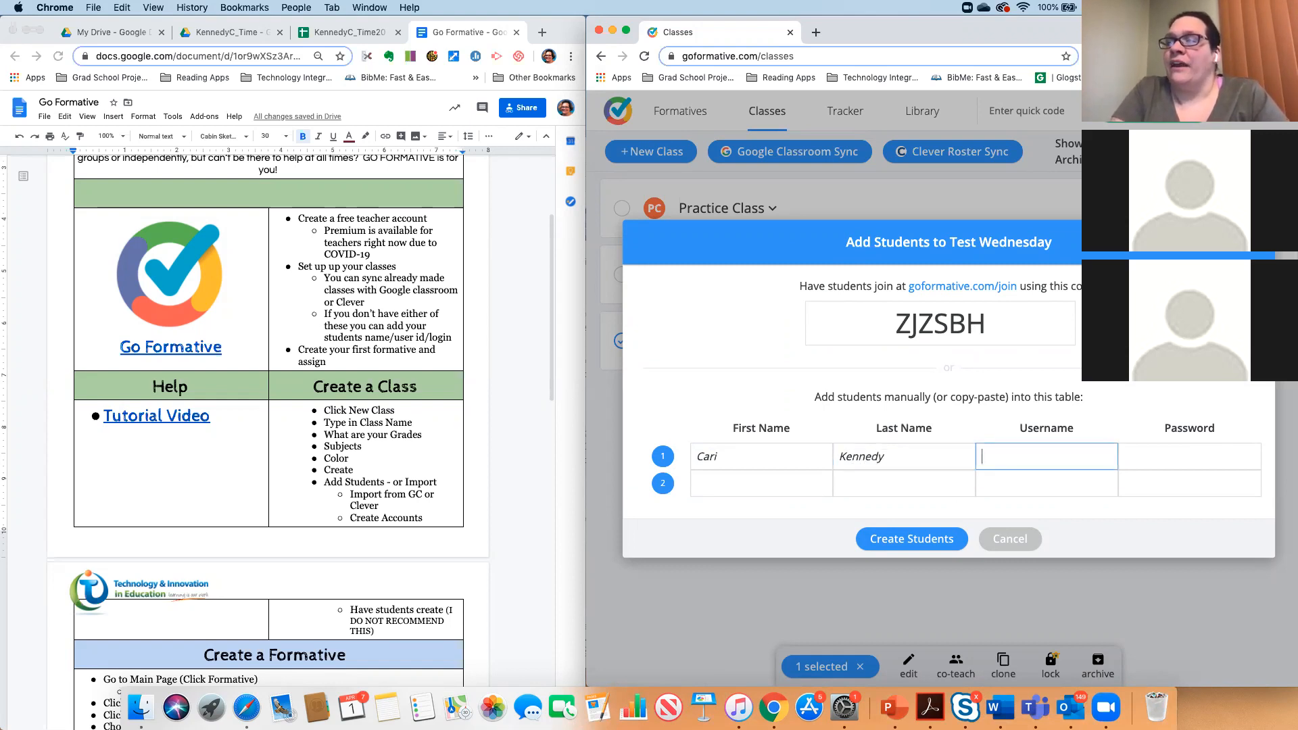
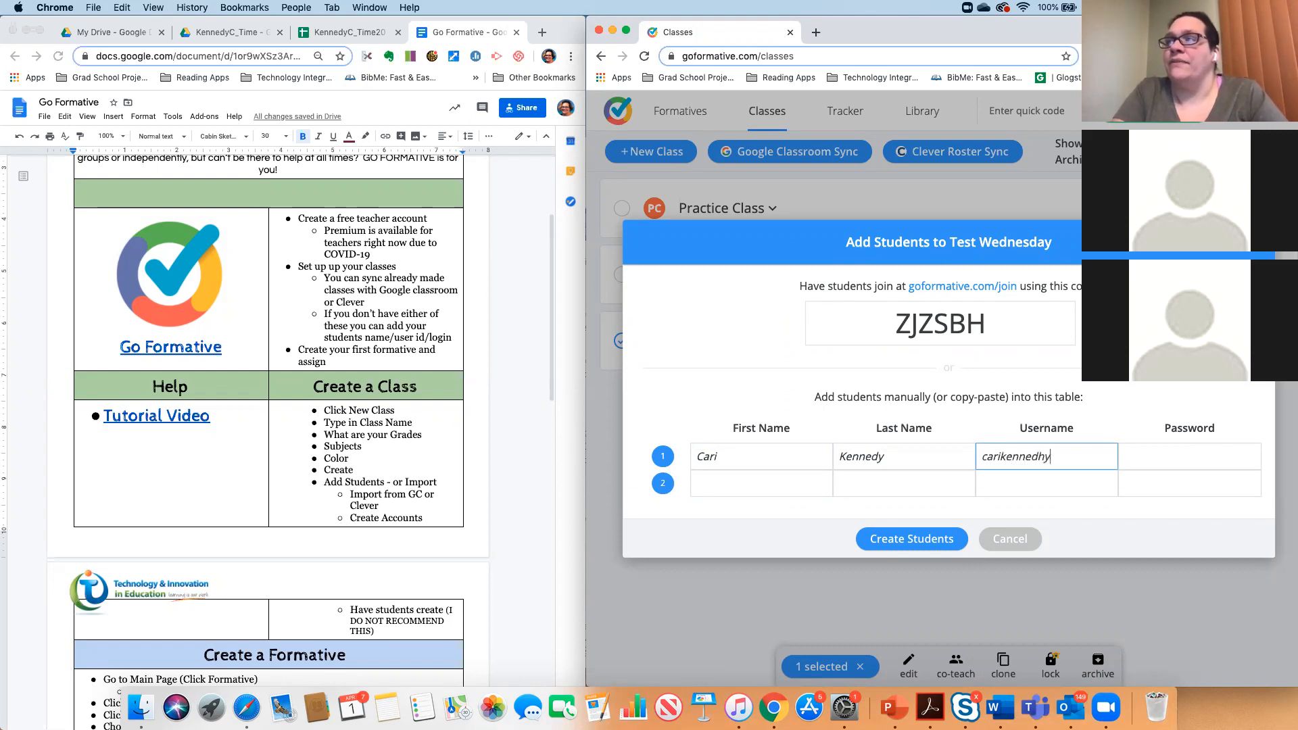
- Give the student a username and password, then create the student account
key(BackSpace)
key(BackSpace)
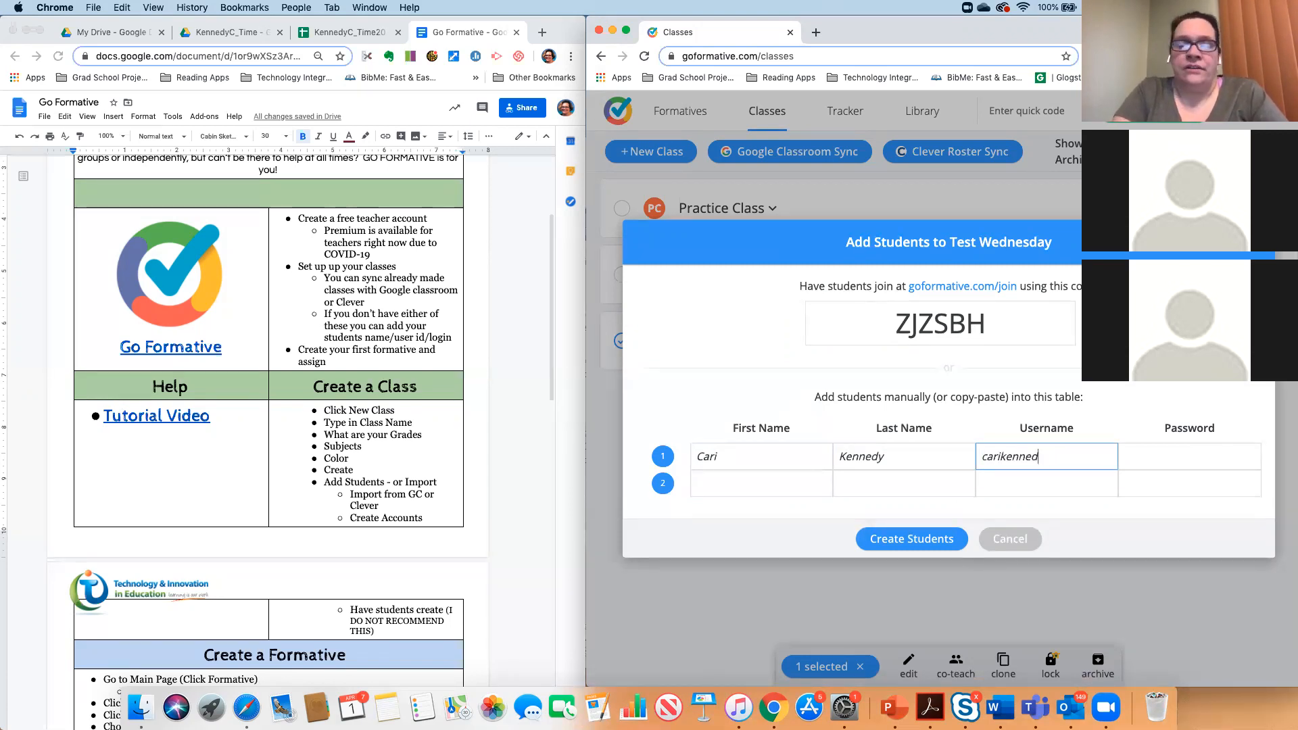
key(Tab)
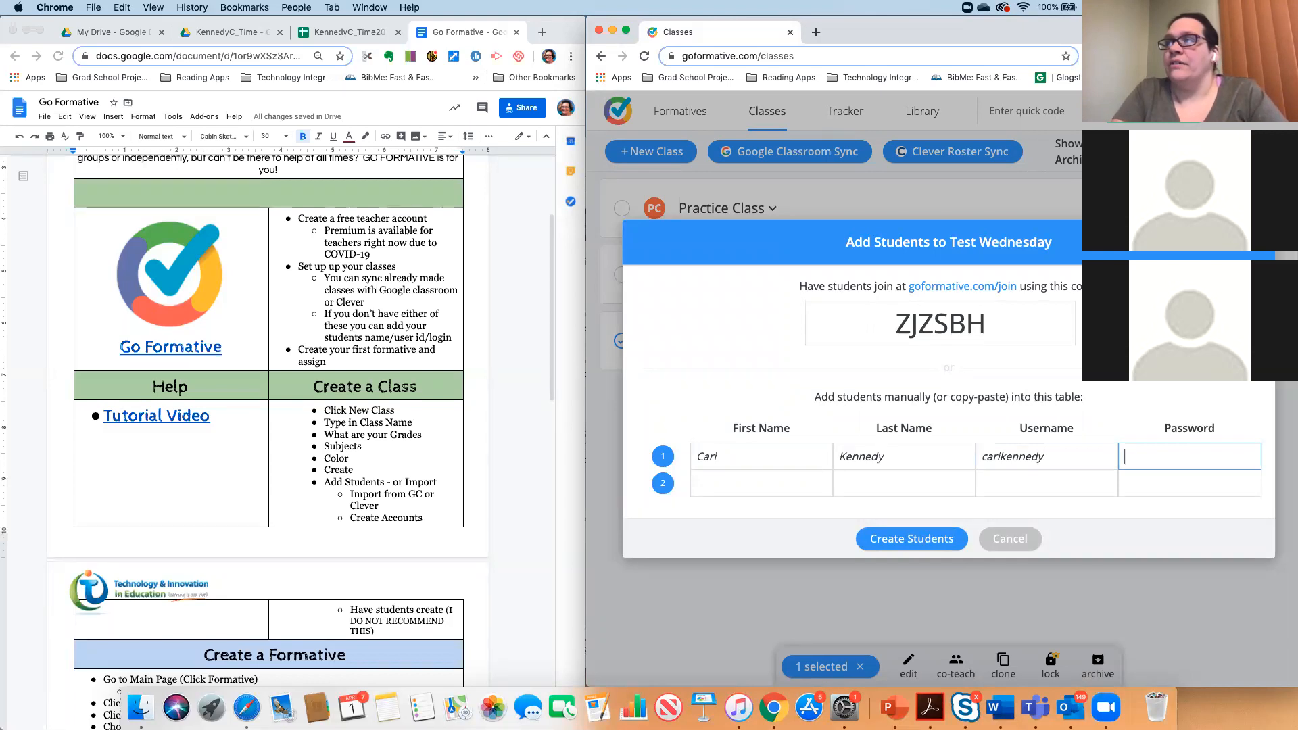
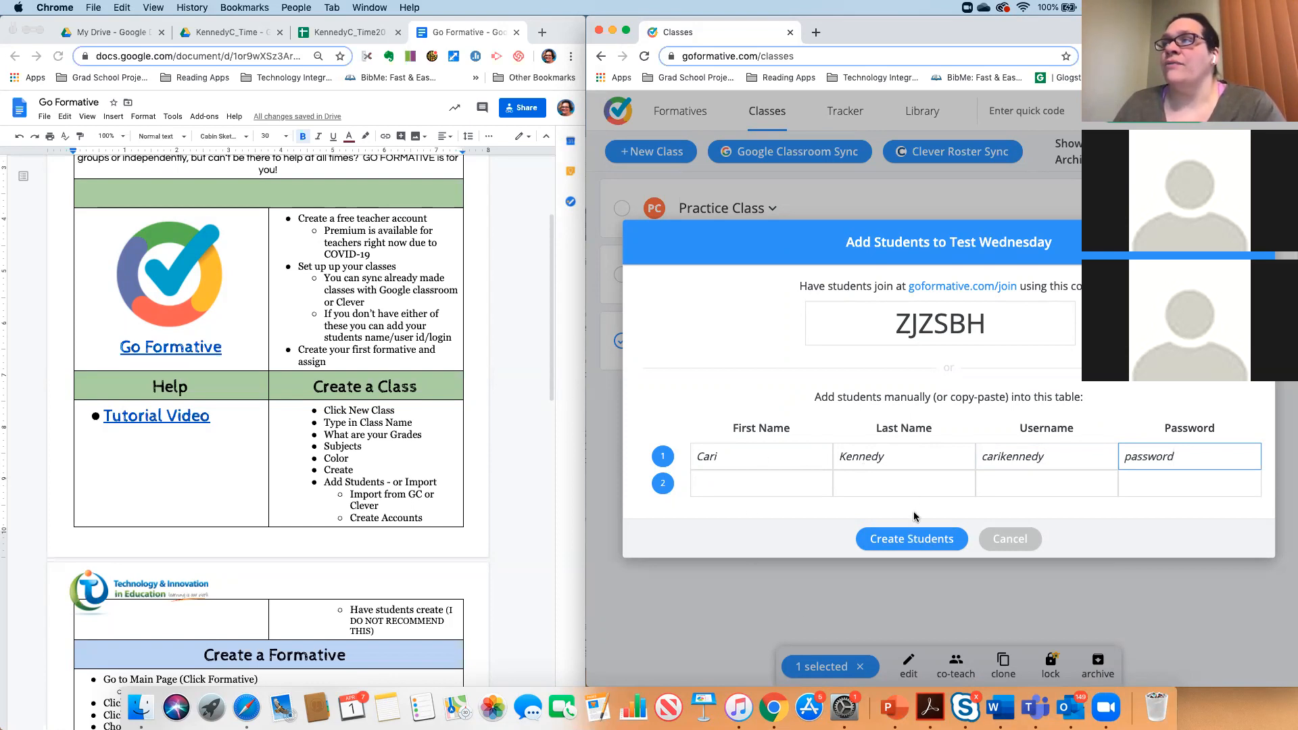
click(910, 541)
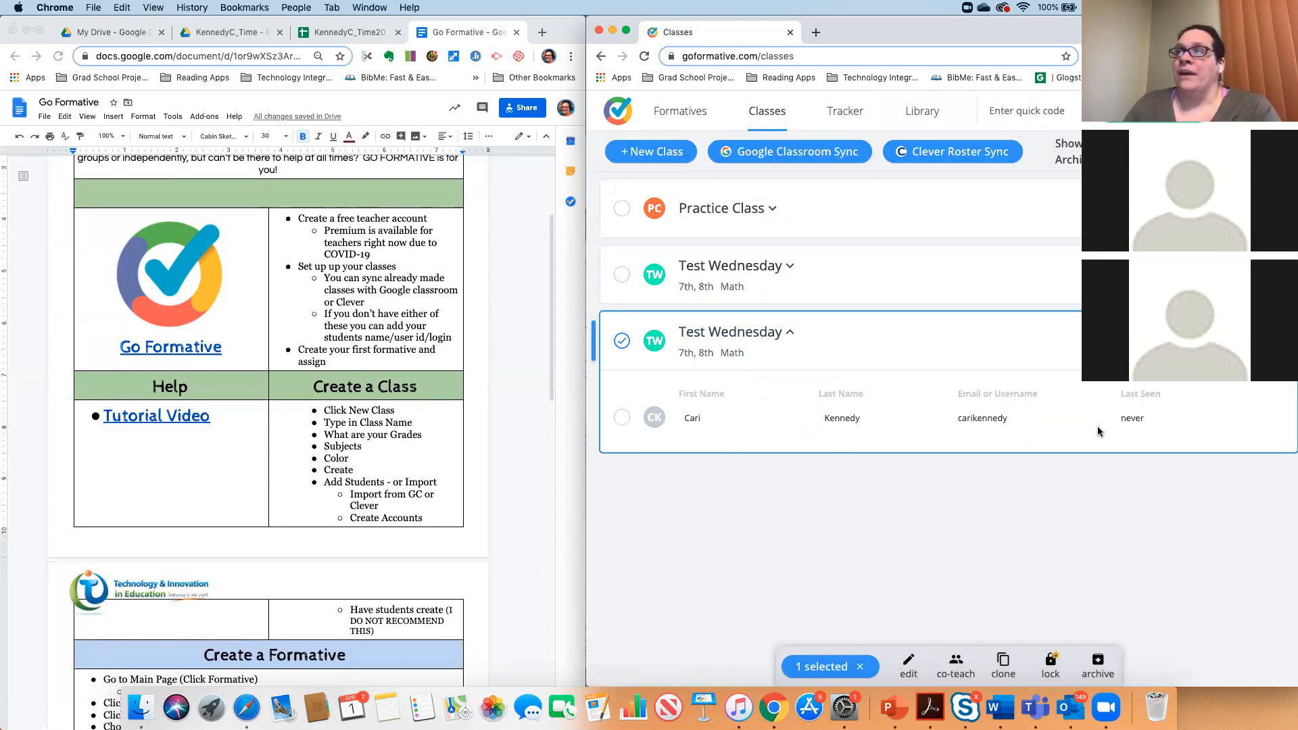
- Collapse the Test Wednesday roster and clear the class selections
click(786, 333)
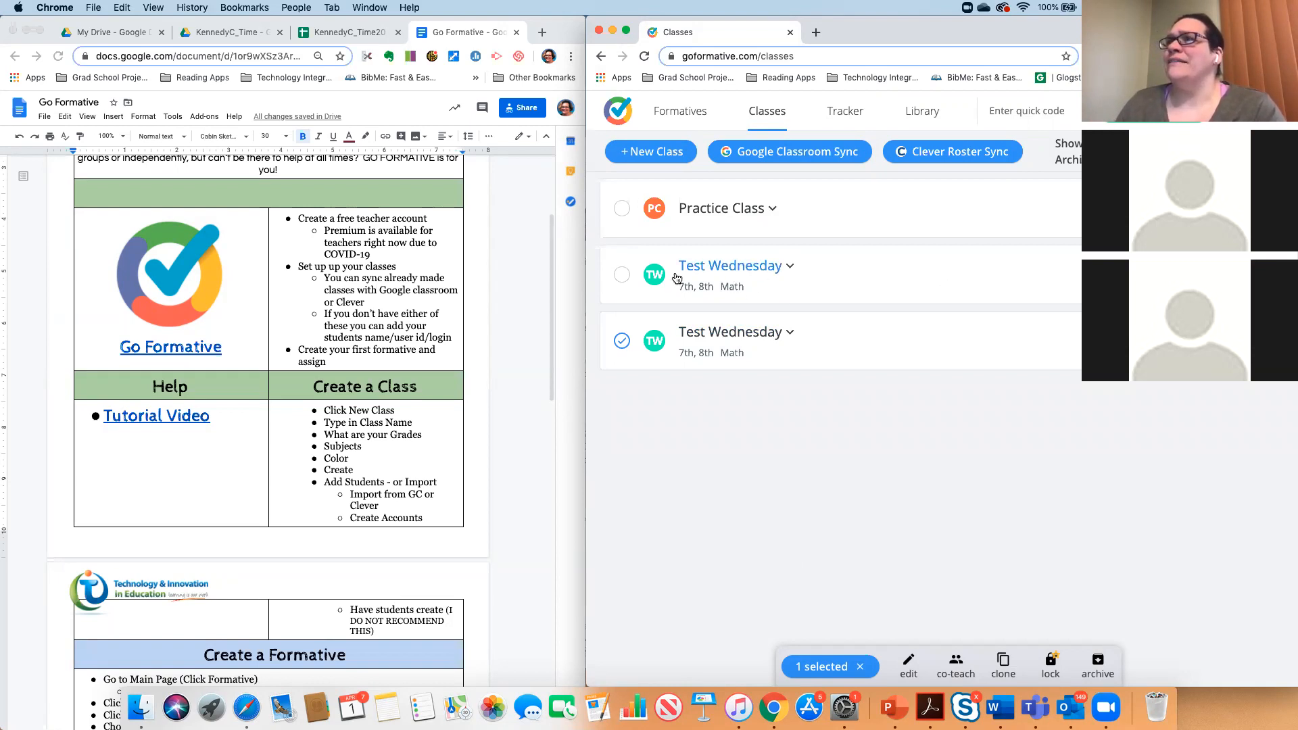
click(621, 274)
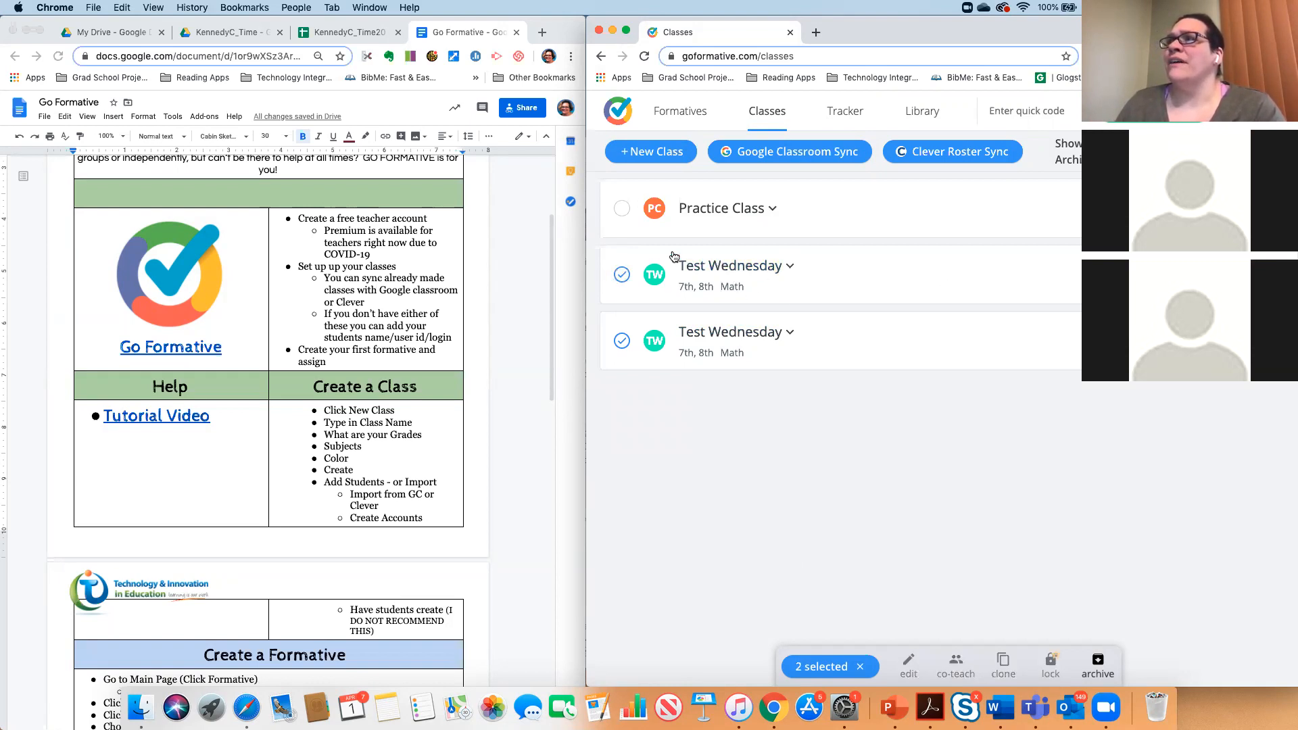
click(621, 341)
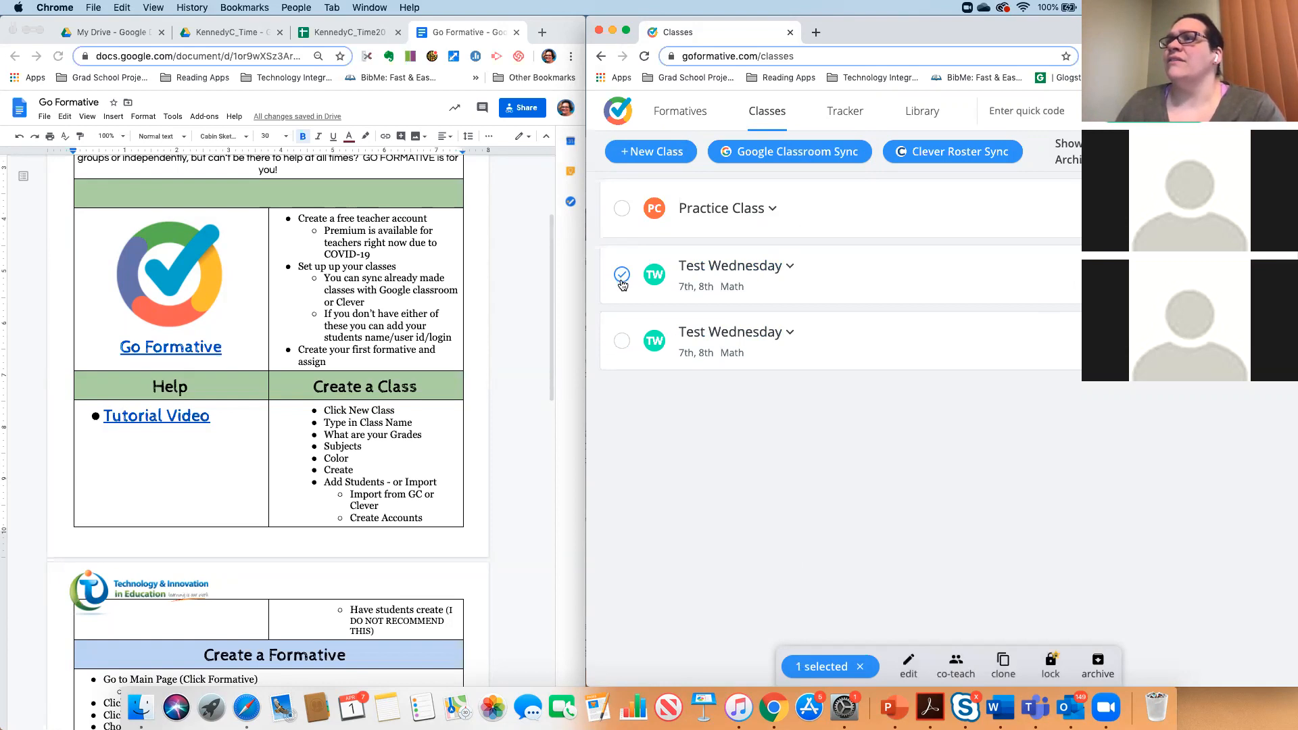
click(622, 276)
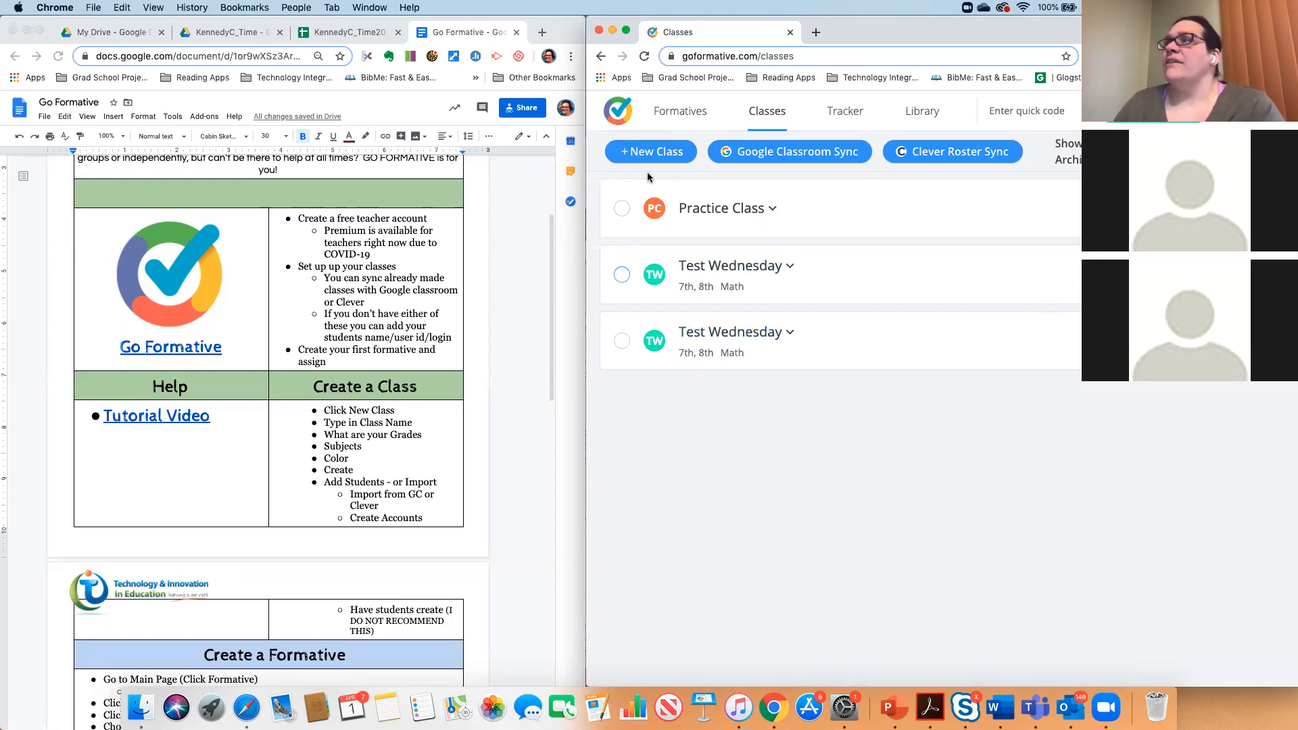
- Expand and collapse the Practice Class roster, then return to the Formatives page
click(715, 210)
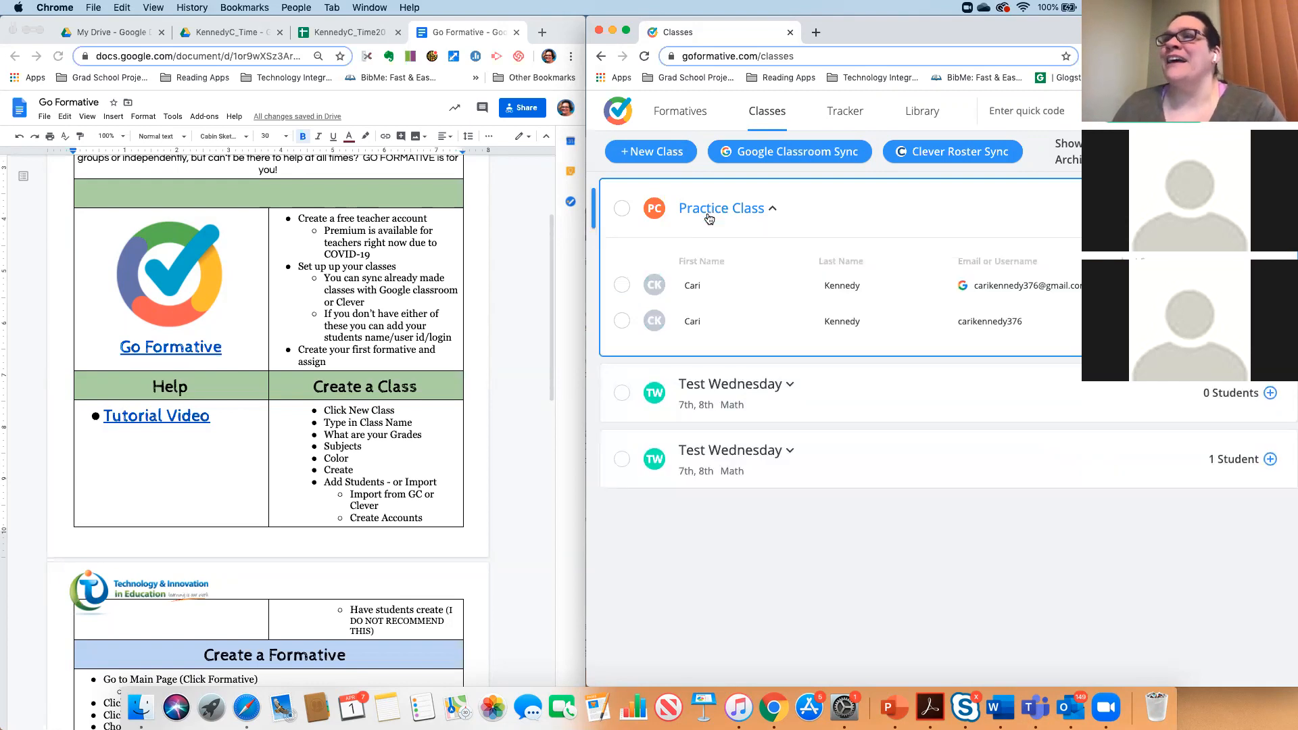
scroll(281, 489, down, 3)
scroll(283, 494, down, 3)
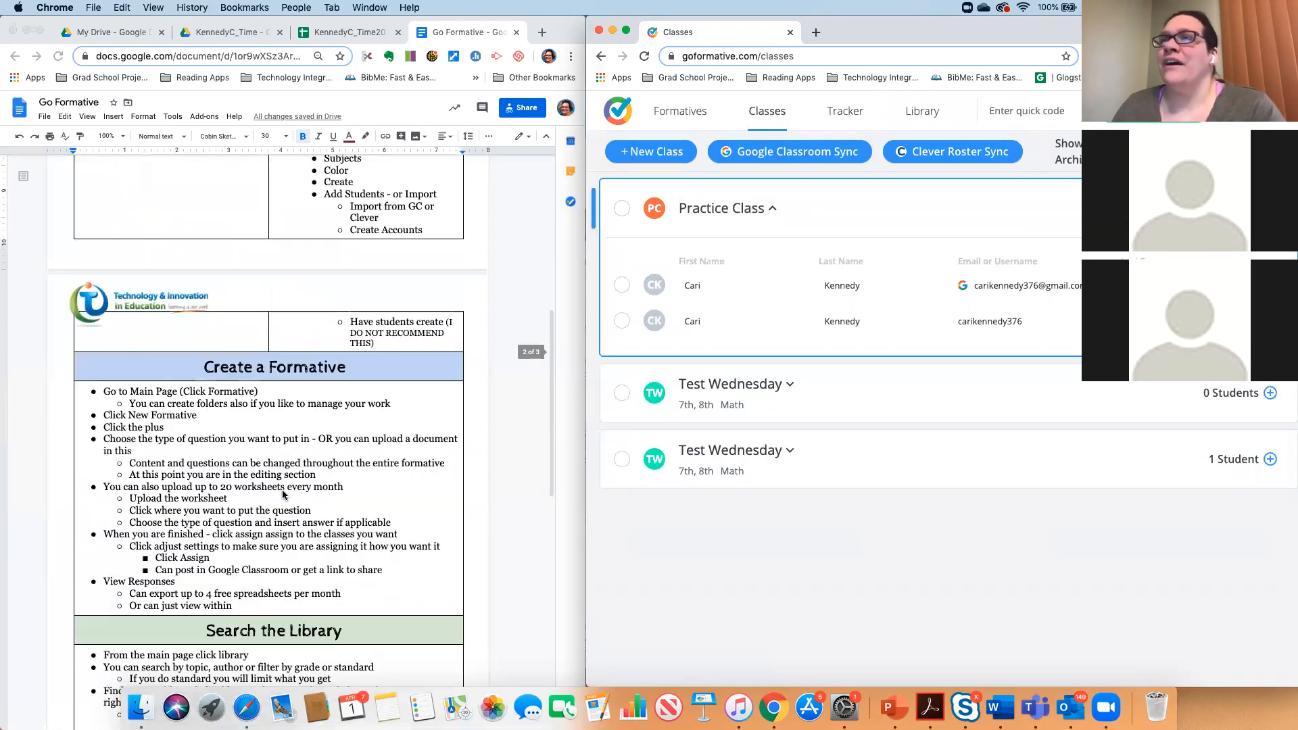
scroll(282, 494, up, 2)
scroll(283, 497, down, 5)
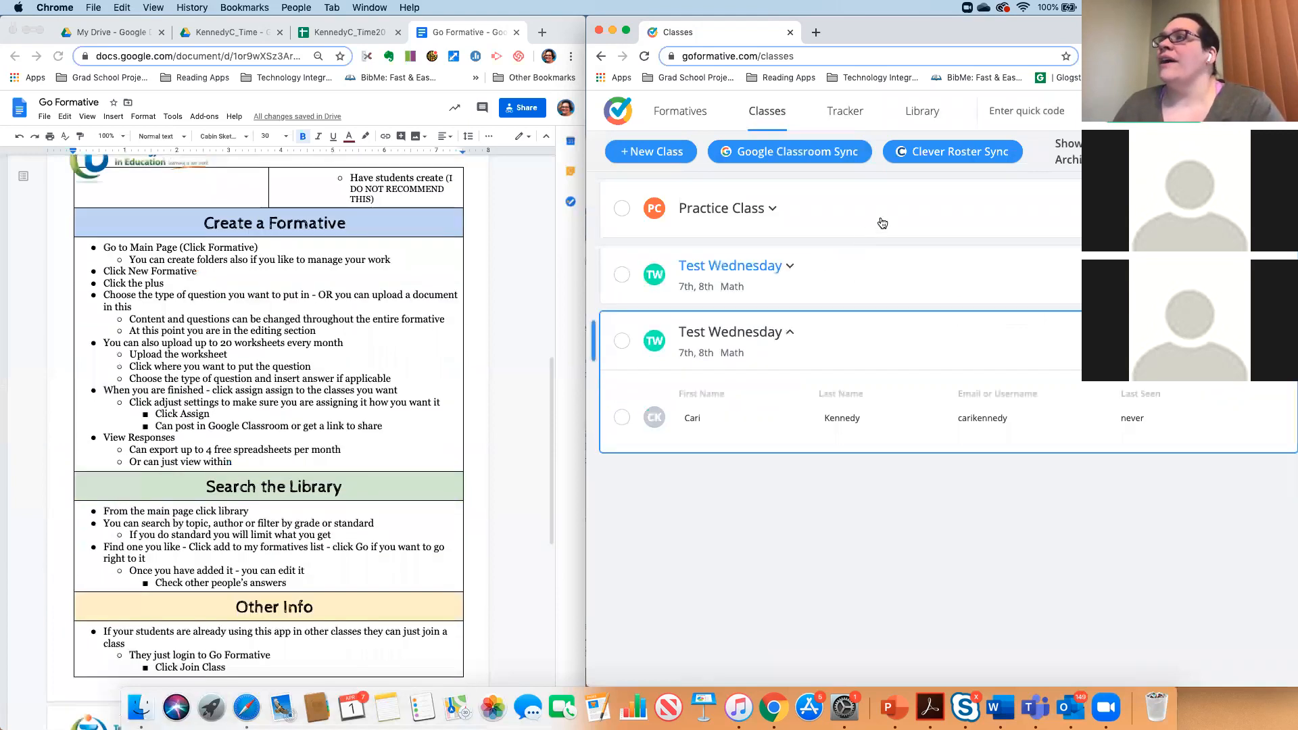
click(702, 208)
click(703, 208)
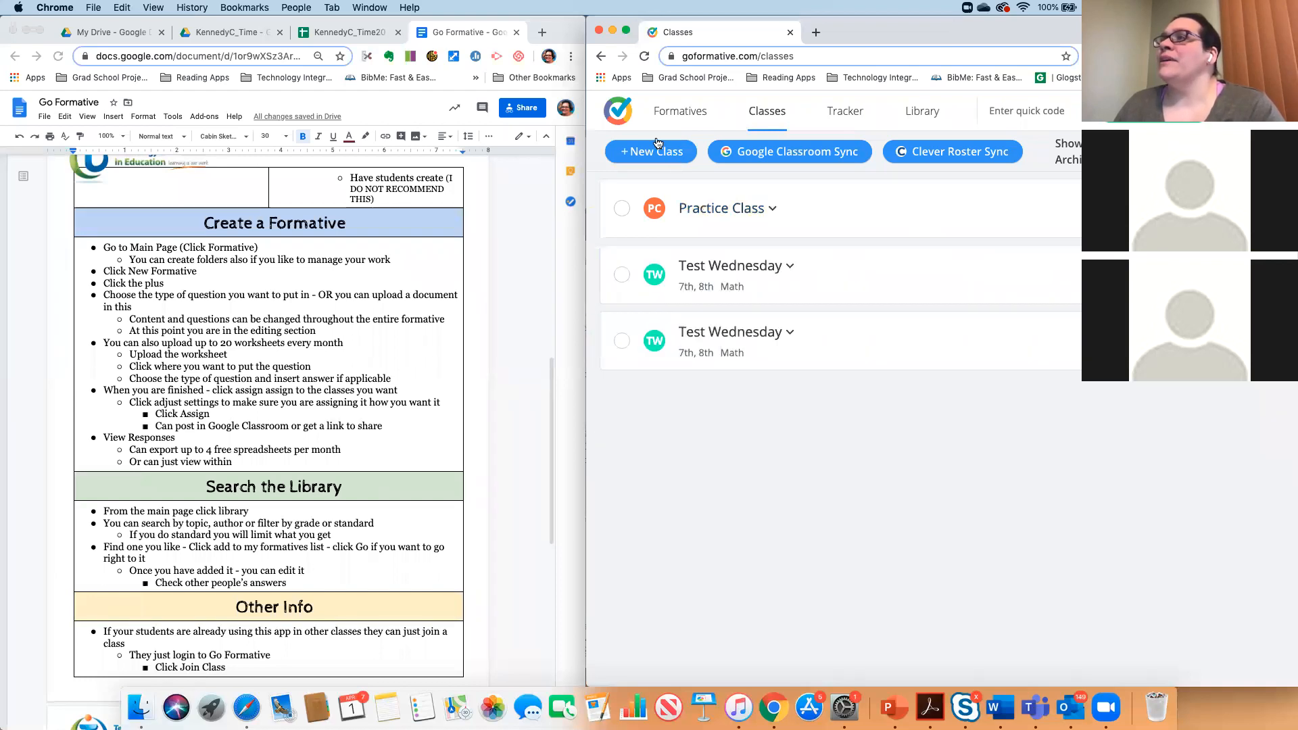
click(622, 114)
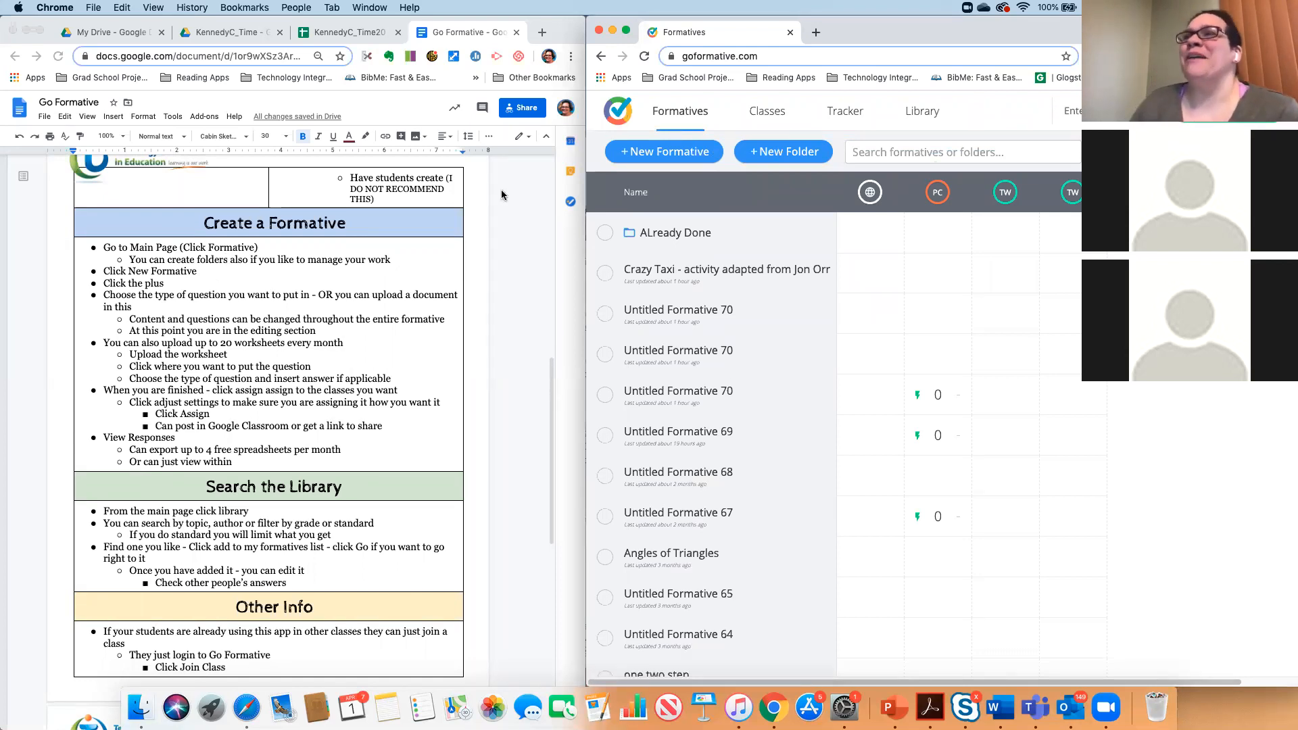
- Create Untitled Formative 74 and bring up the Add Content / Add a Question menu
click(667, 153)
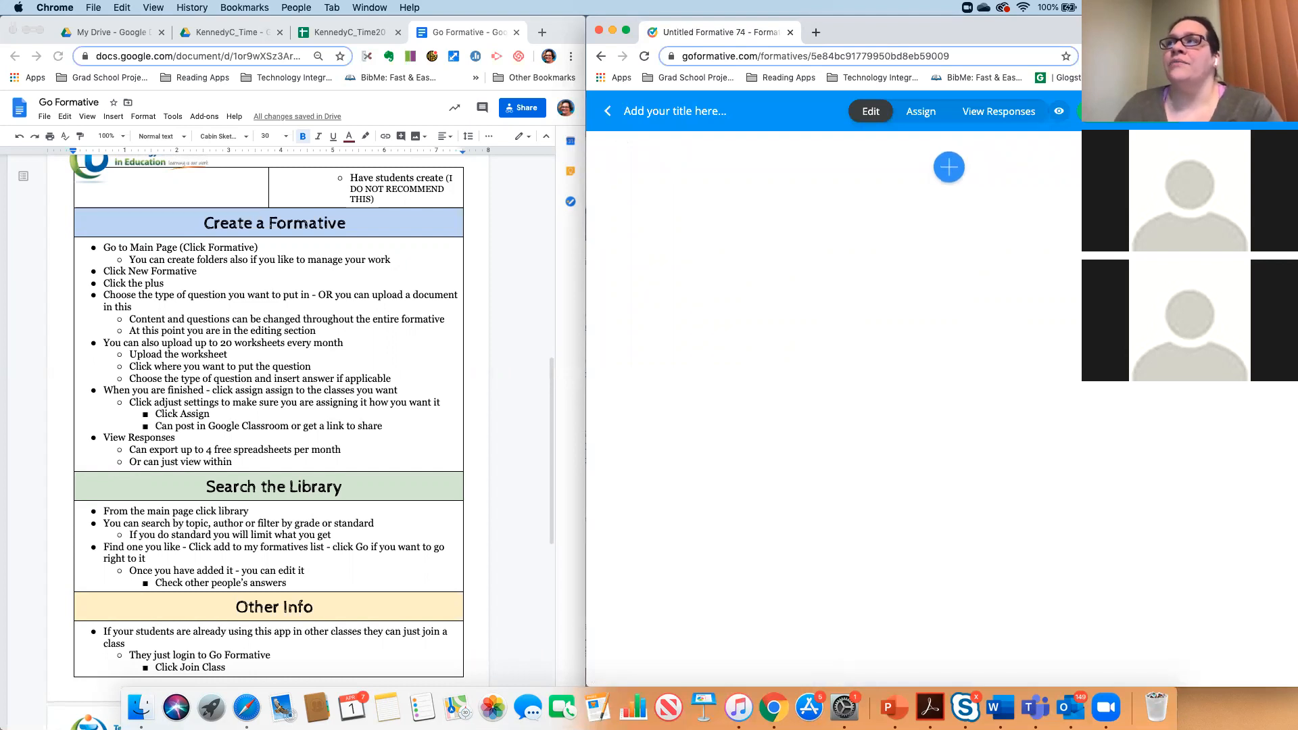
click(946, 162)
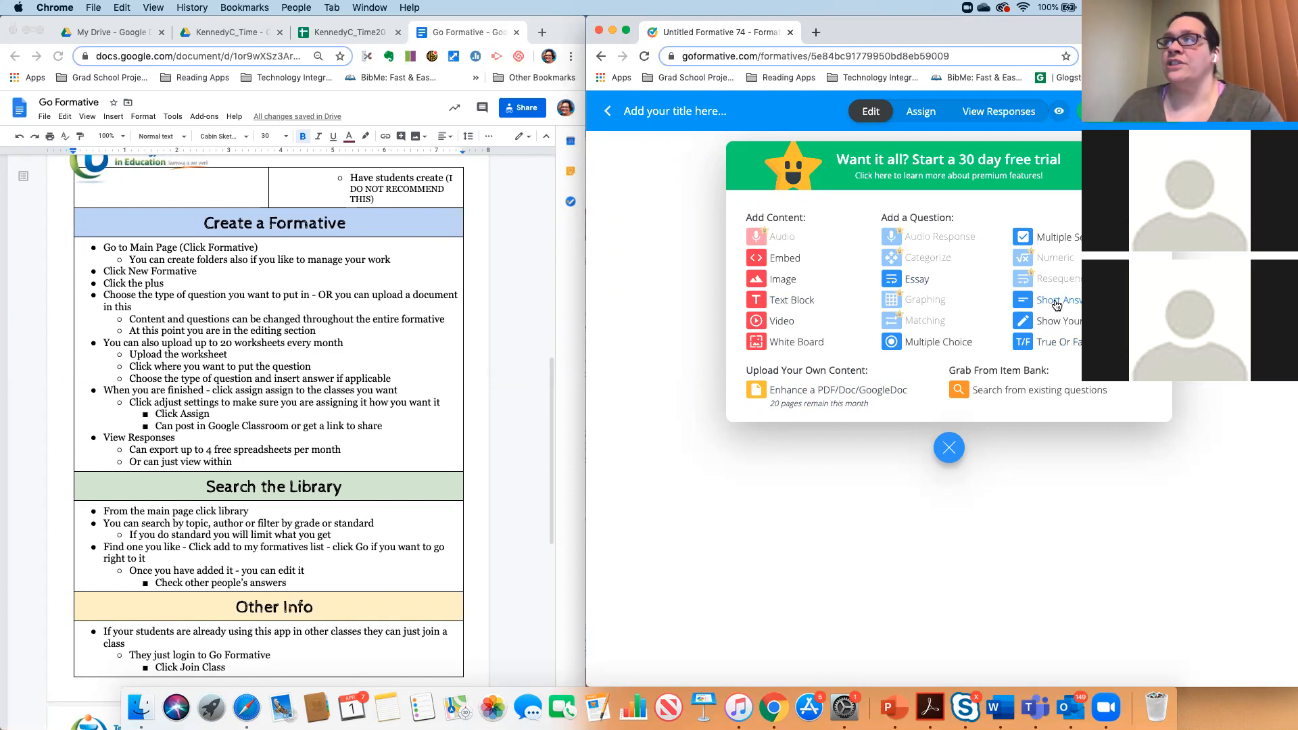
- Close and reopen the add menu, try a multiple choice question, then select the title
click(943, 342)
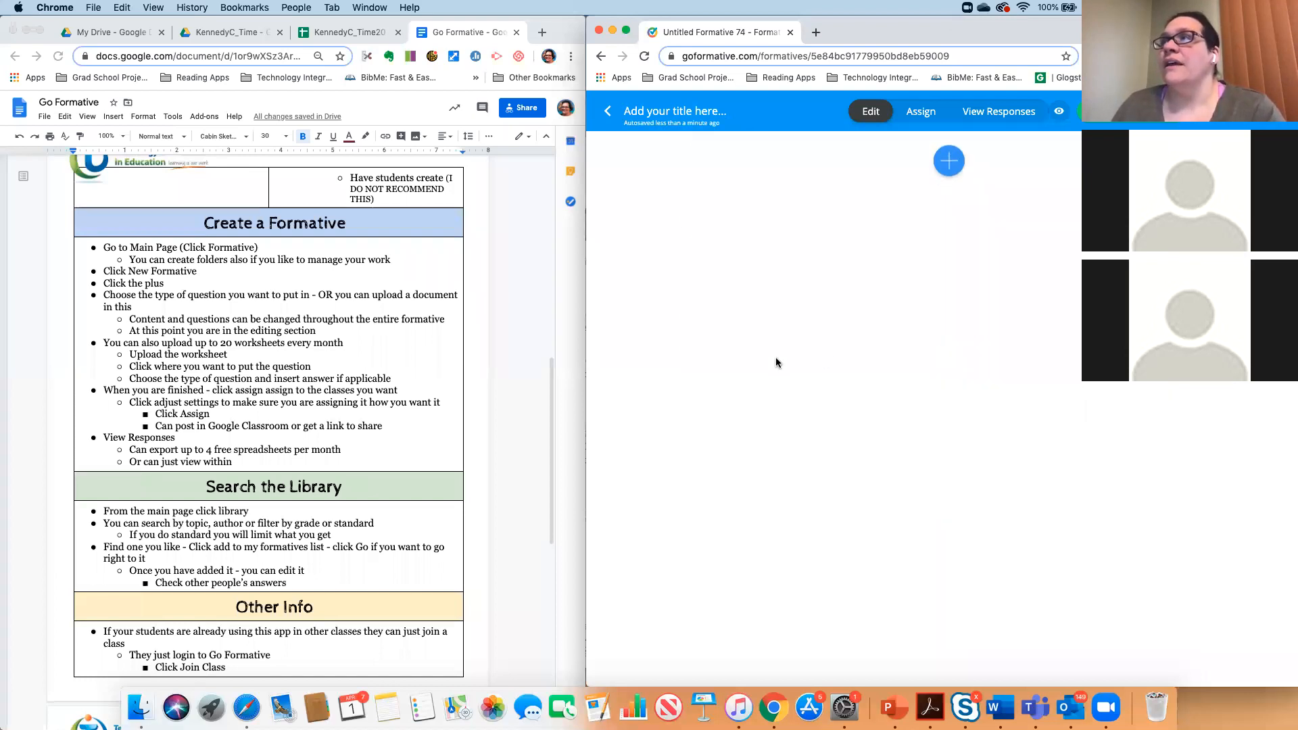
click(953, 167)
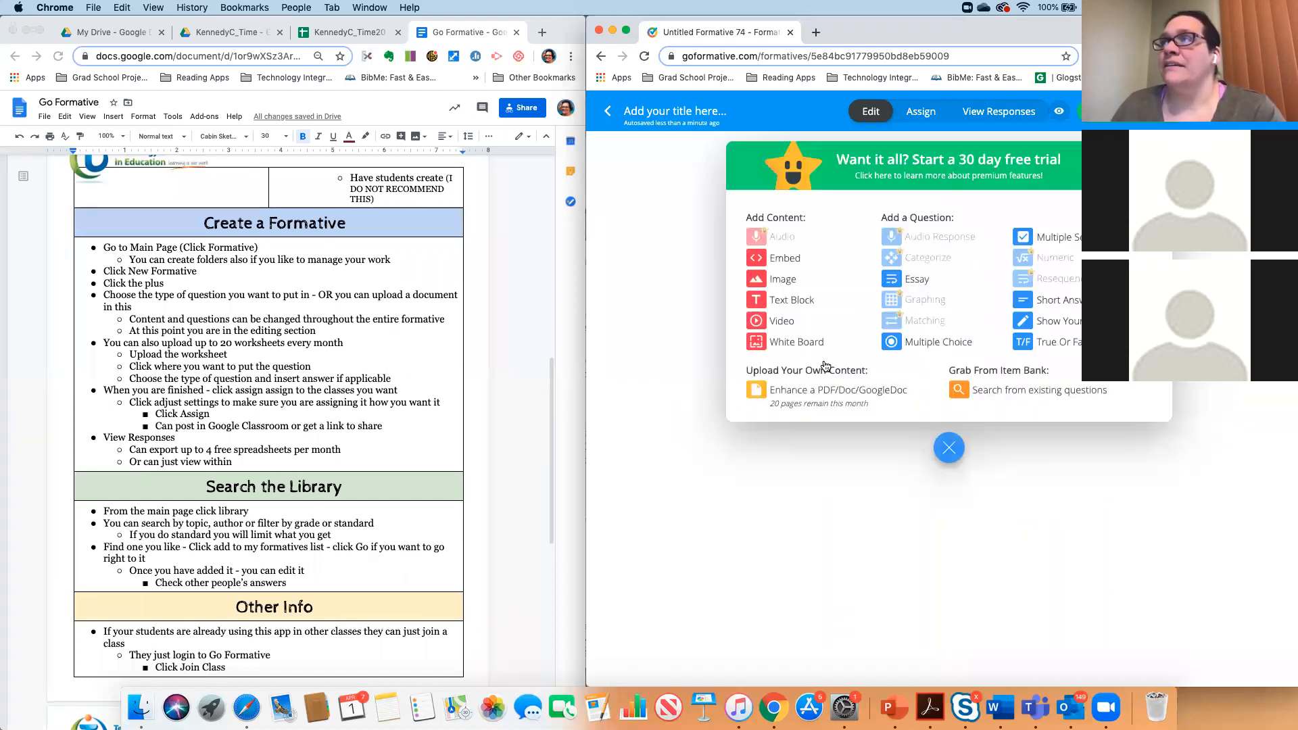
click(919, 344)
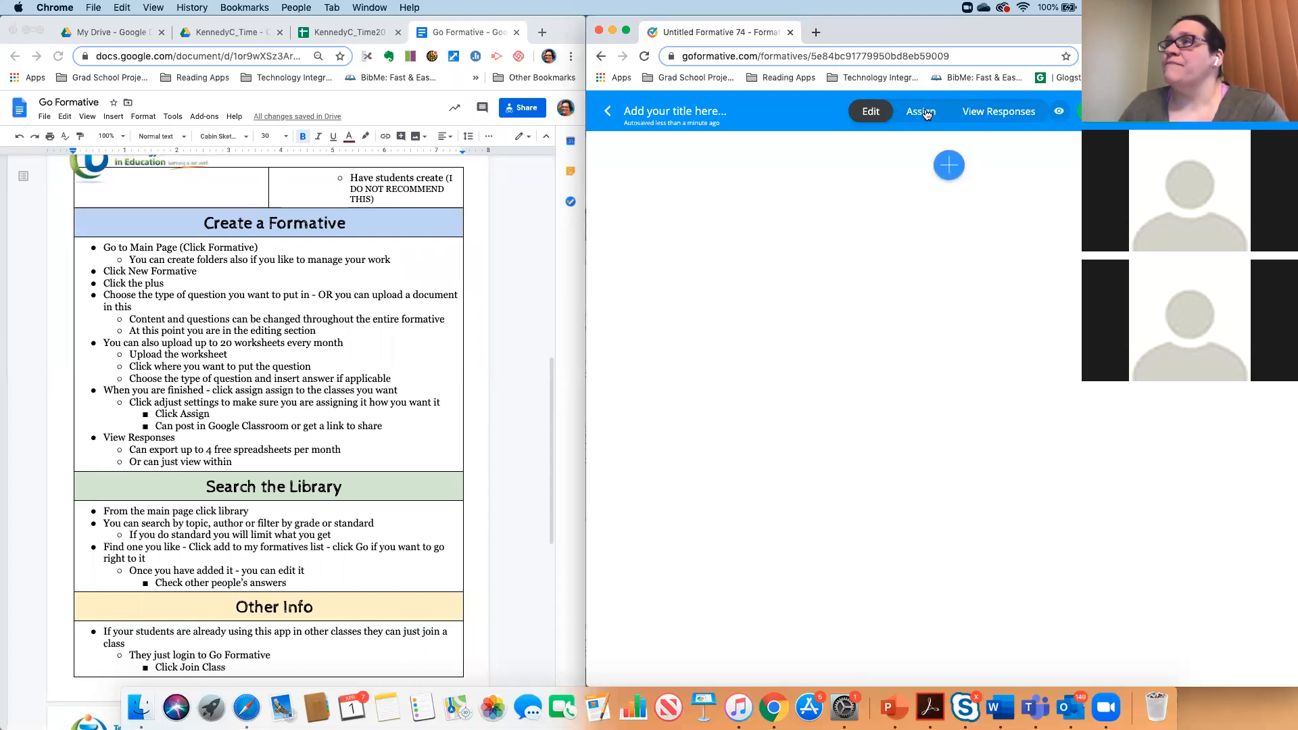
click(694, 112)
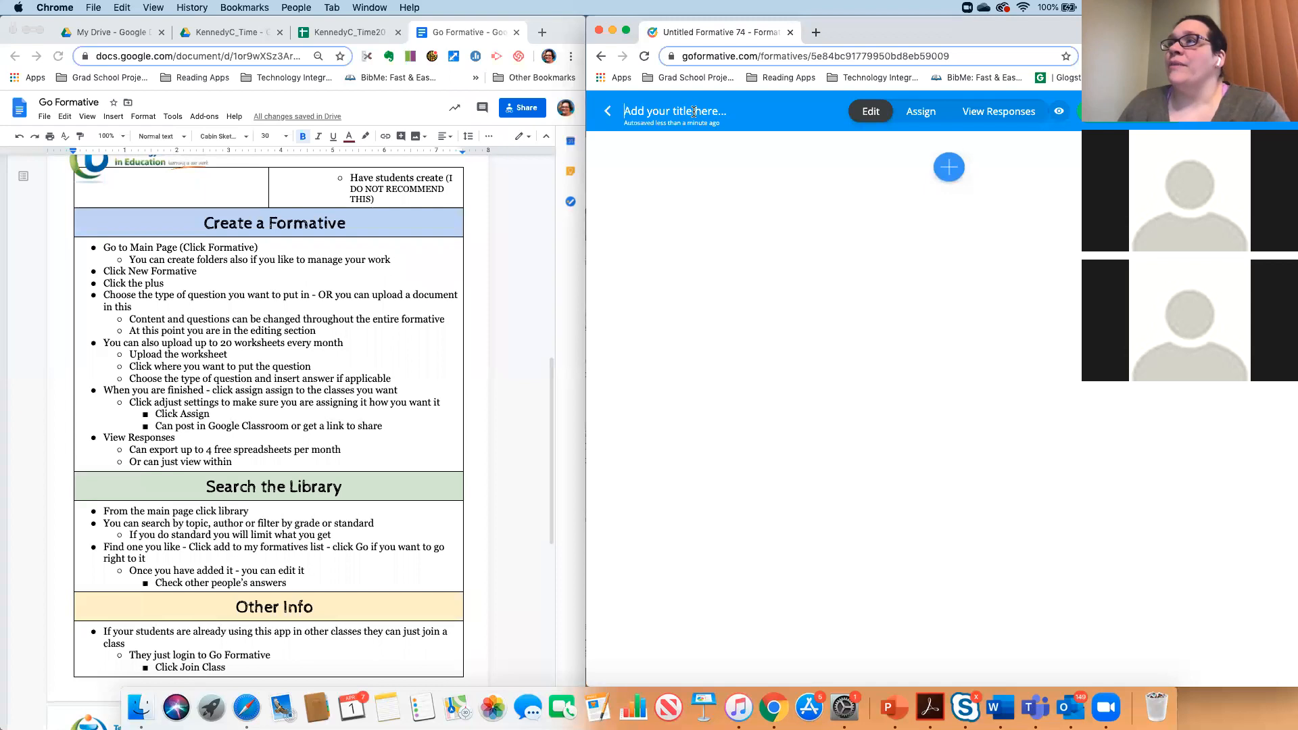
- Widen the browser window on the Formatives list, view Untitled Formative 74, then open Untitled Formative 70
click(609, 113)
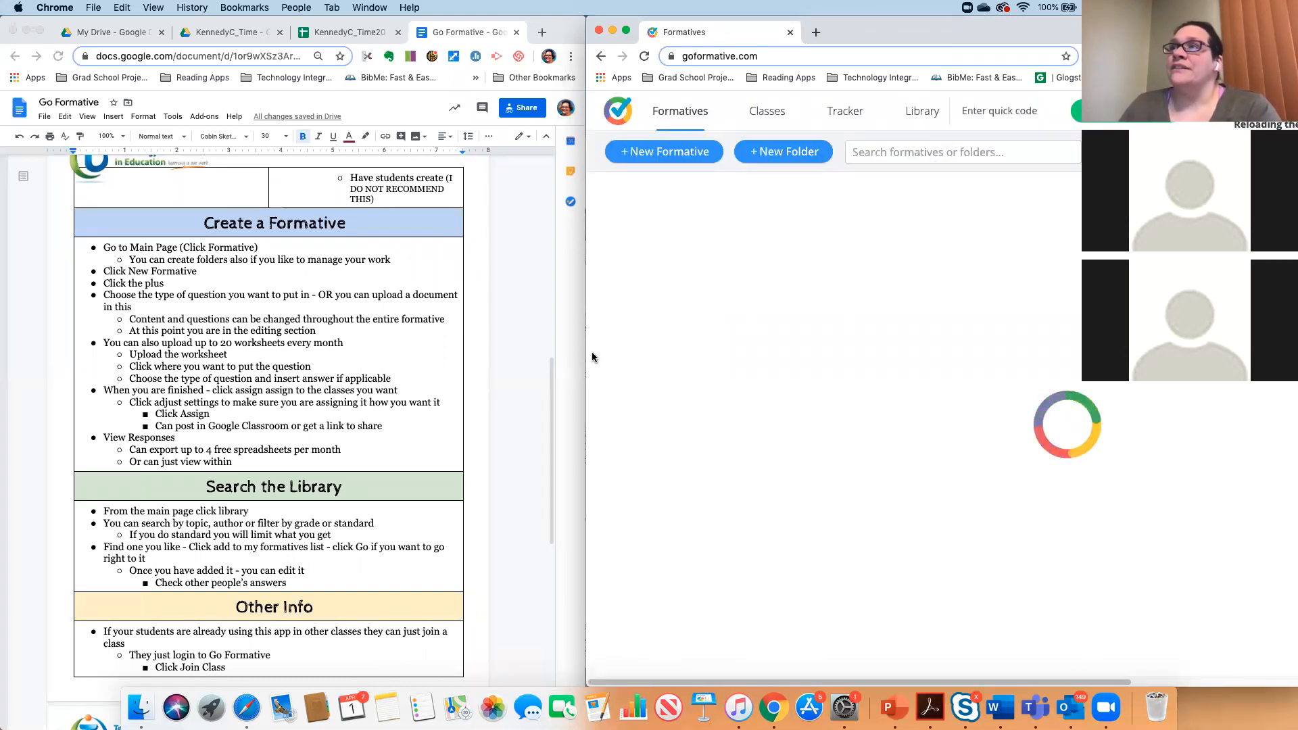
drag(586, 357, 380, 353)
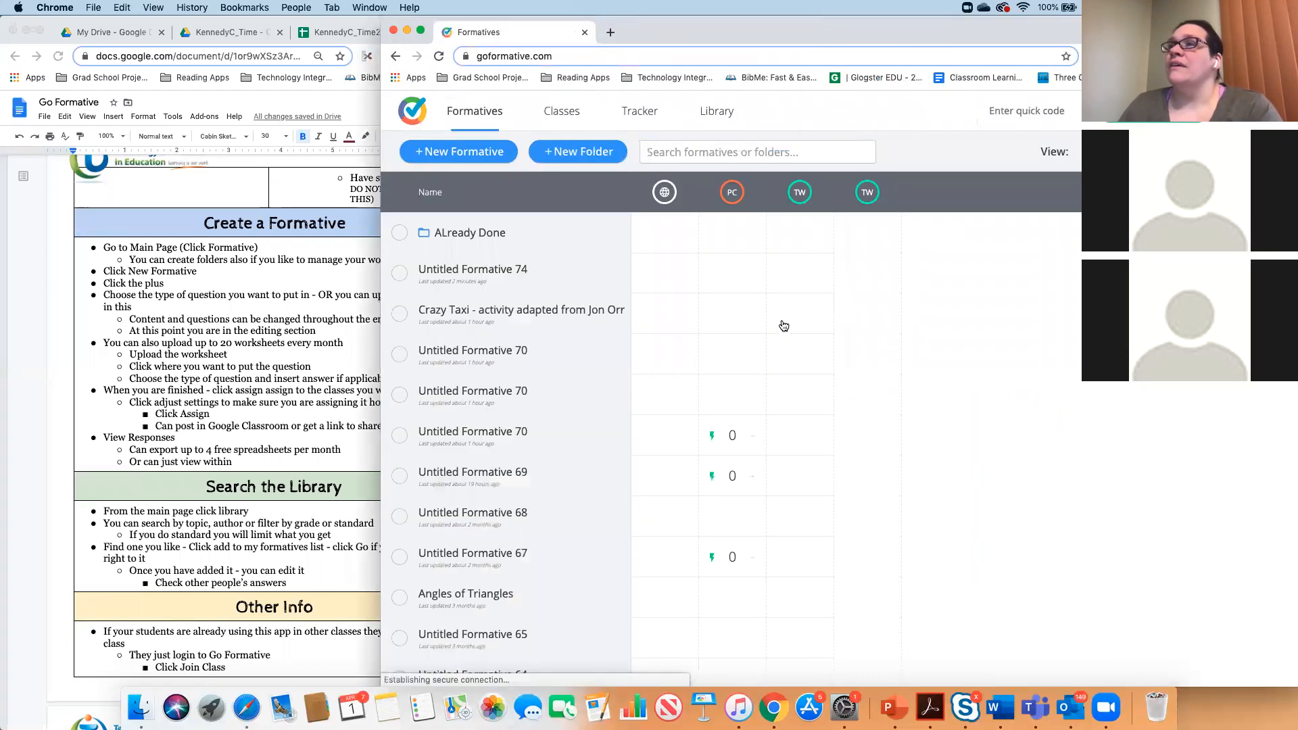
click(493, 274)
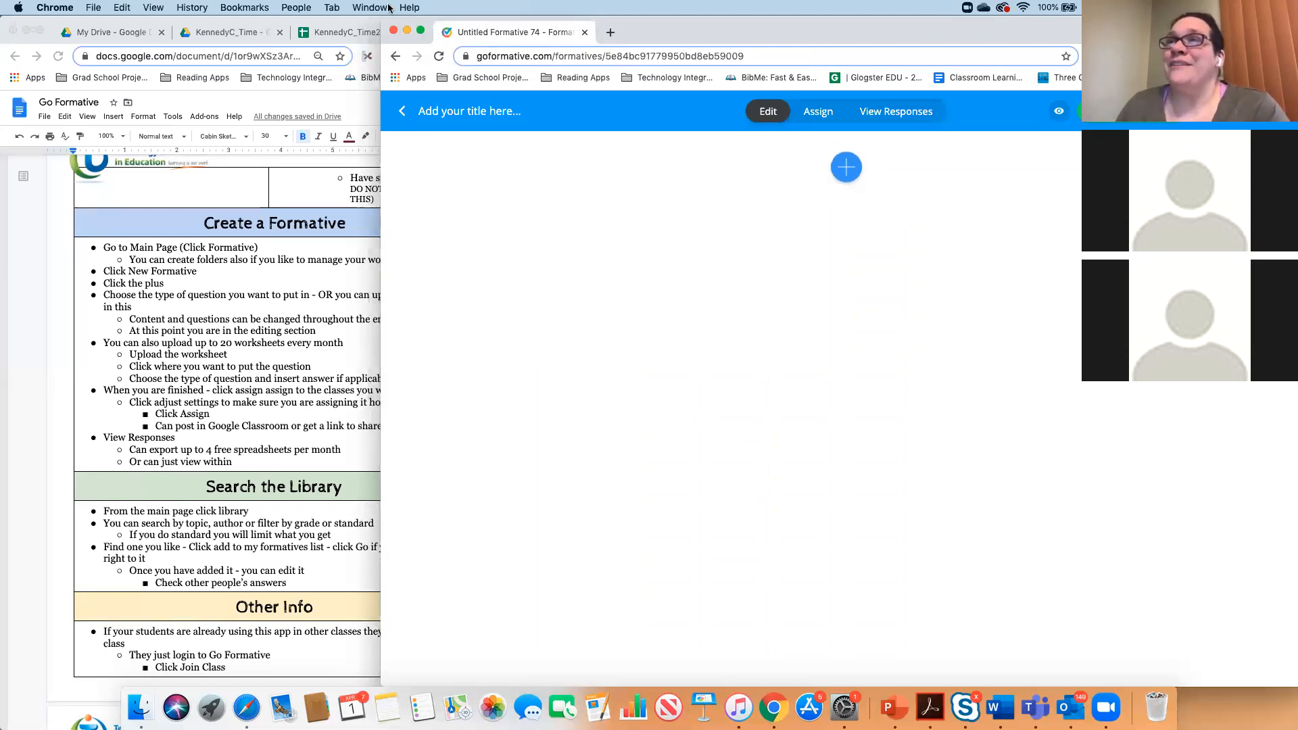
click(401, 114)
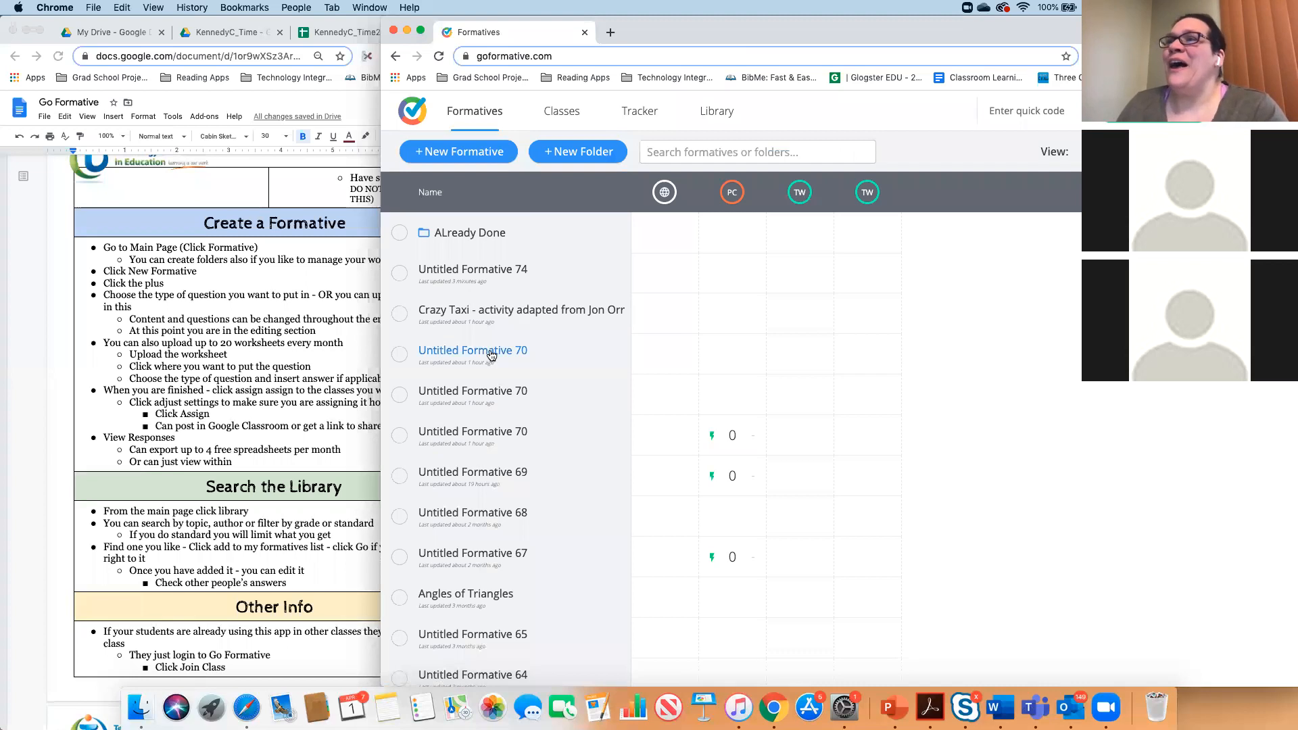
click(491, 353)
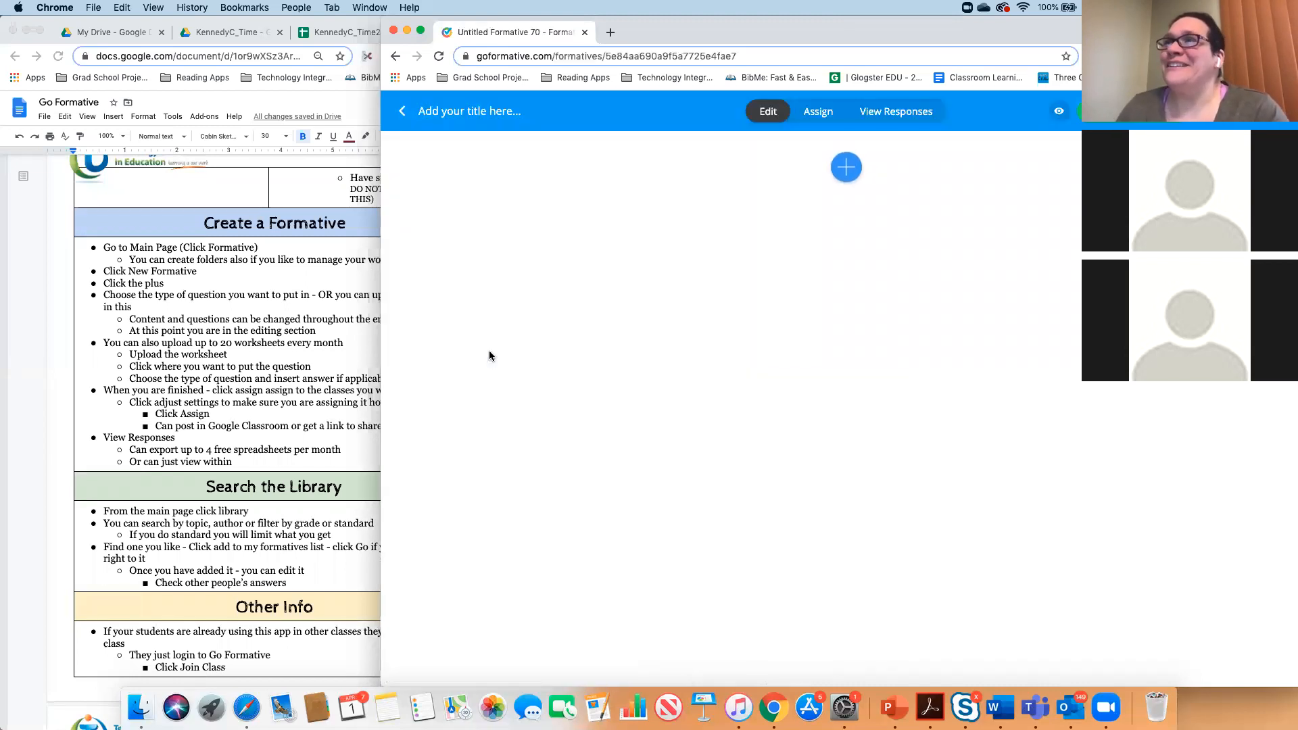
- Reopen Untitled Formative 70 and switch question 1 to Multiple Choice, confirming the change
click(406, 113)
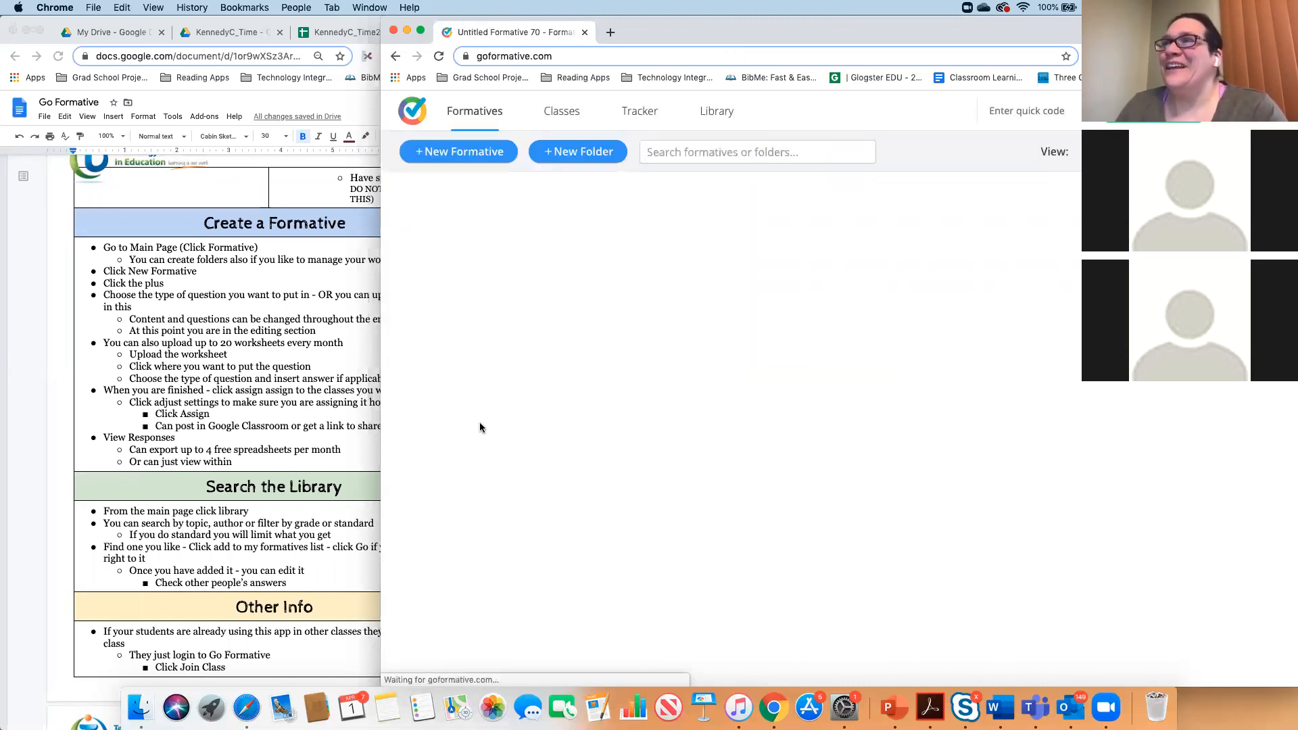
click(476, 436)
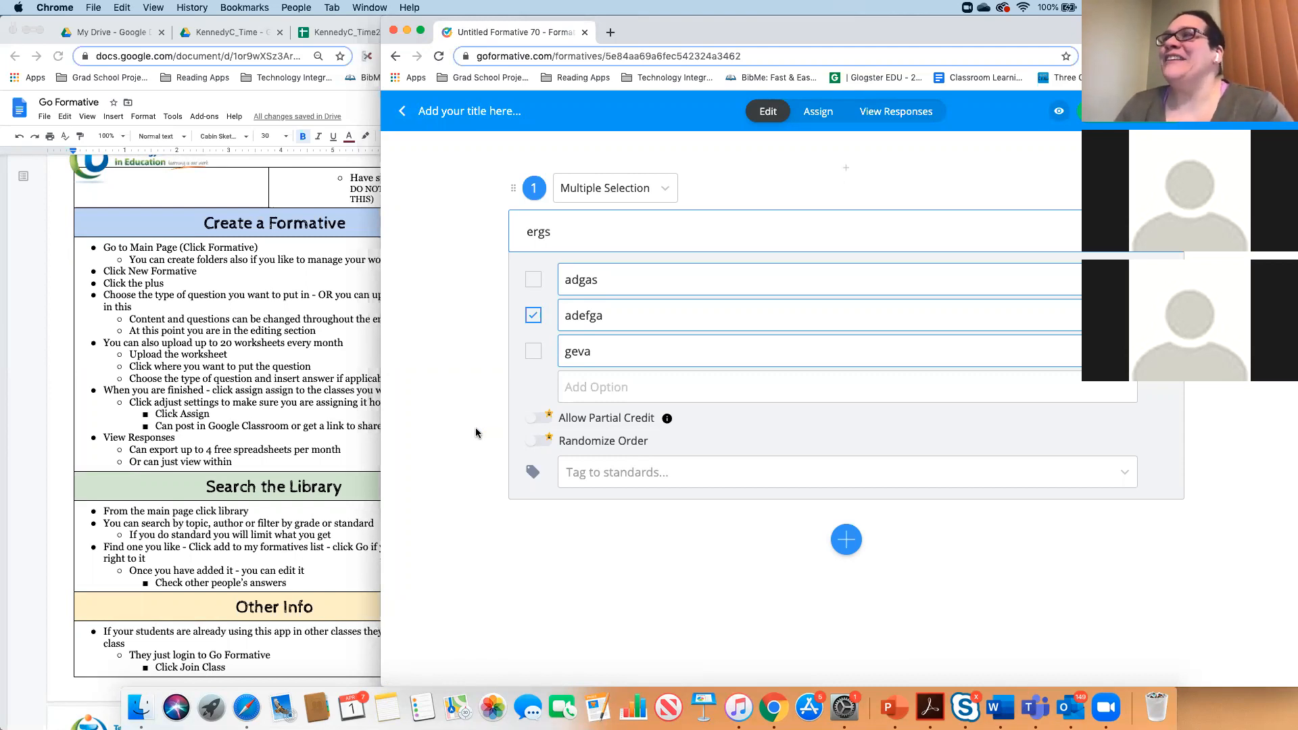
click(660, 195)
click(608, 244)
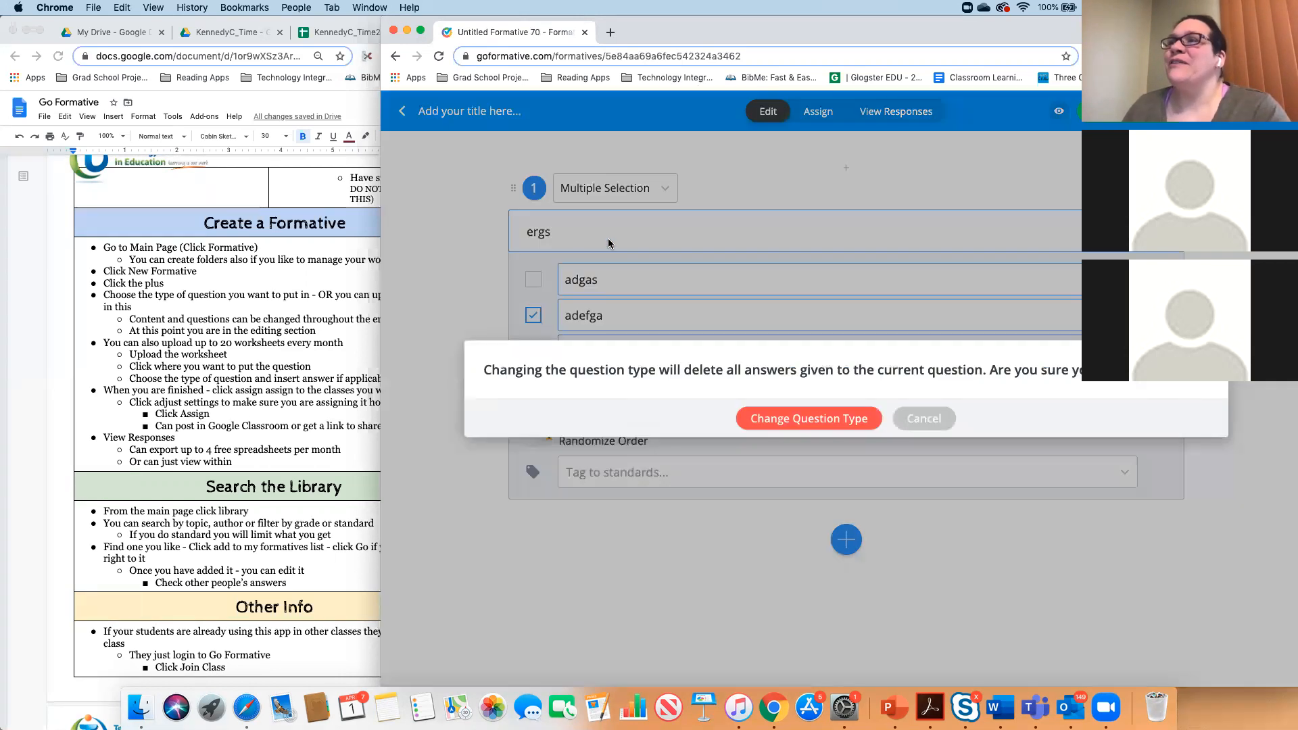
click(840, 413)
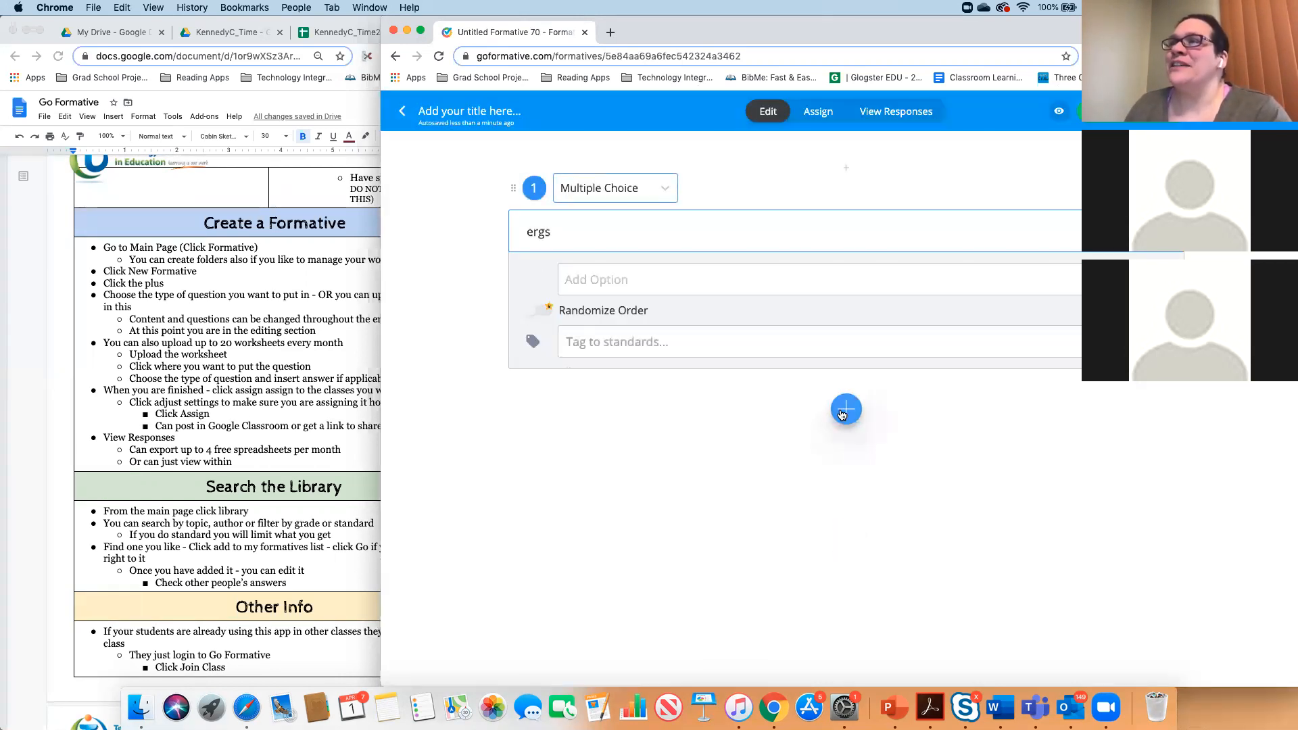
- Replace question 1's text with "Who is the president"
click(578, 230)
key(super+a)
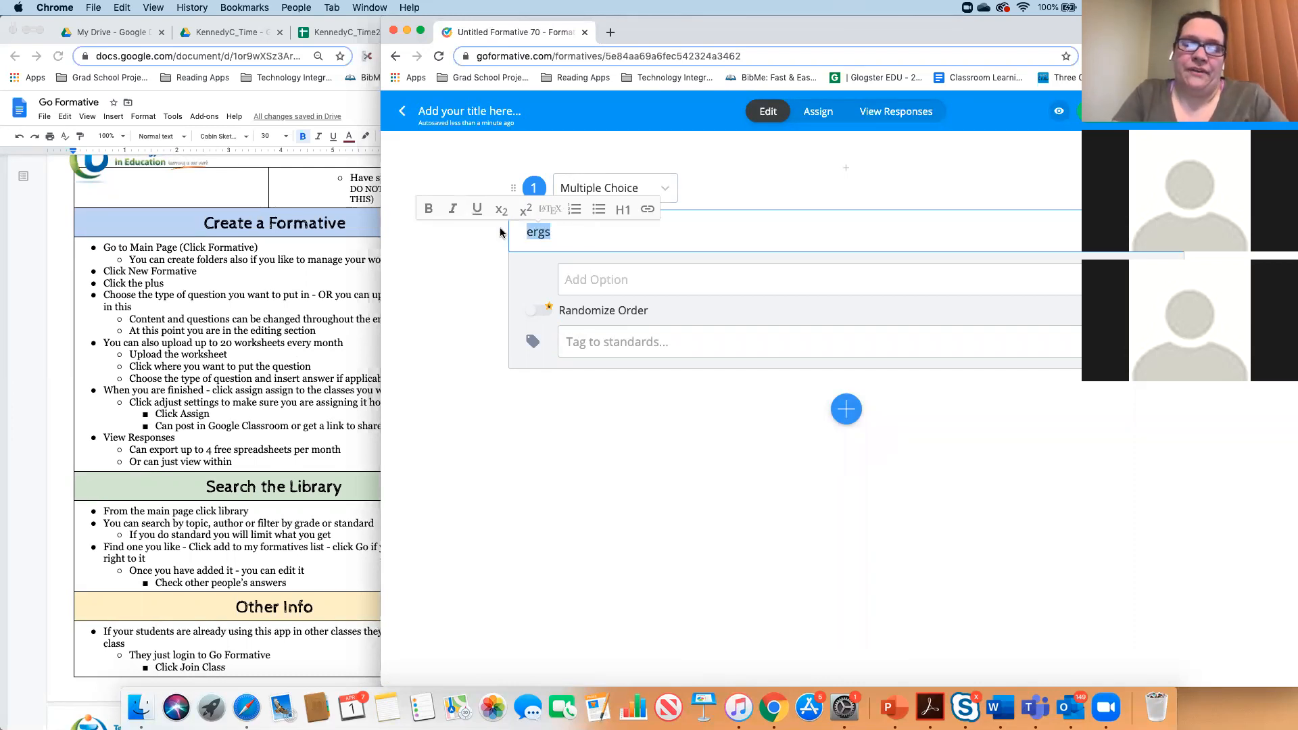
text(Who is the pl)
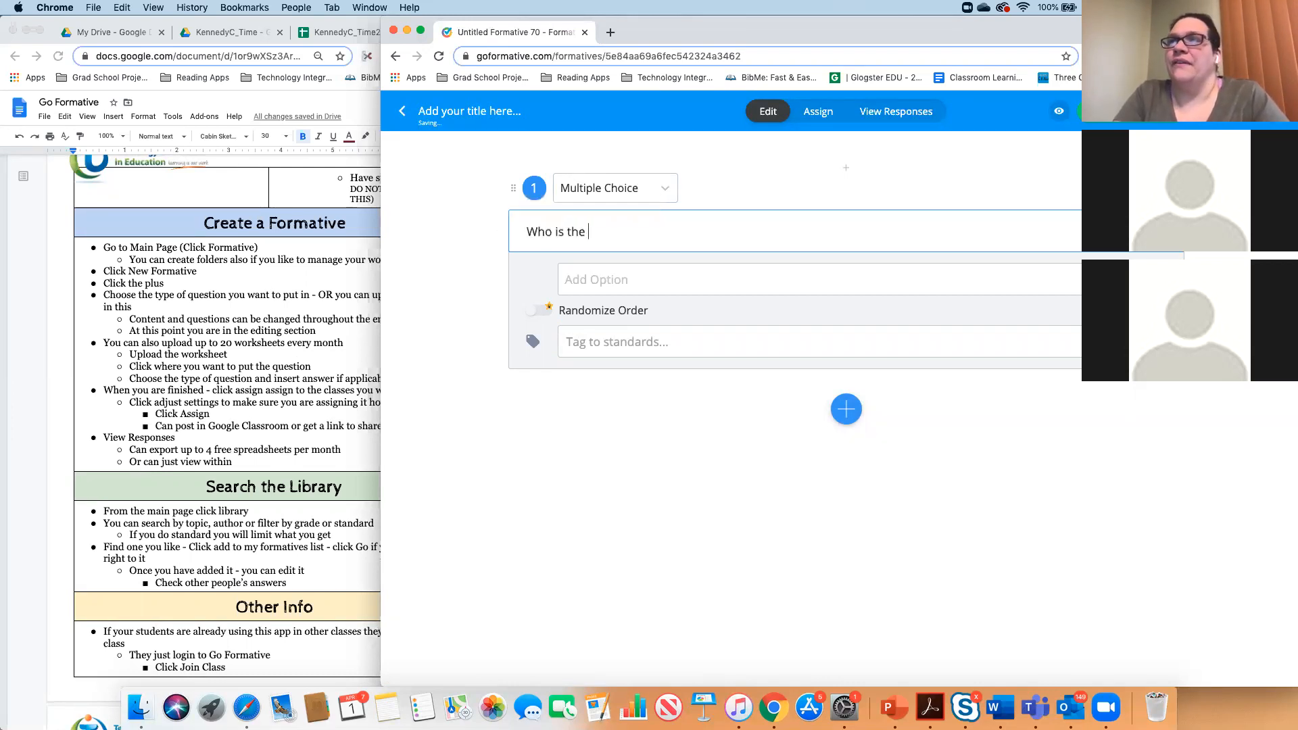
key(BackSpace)
text(resident)
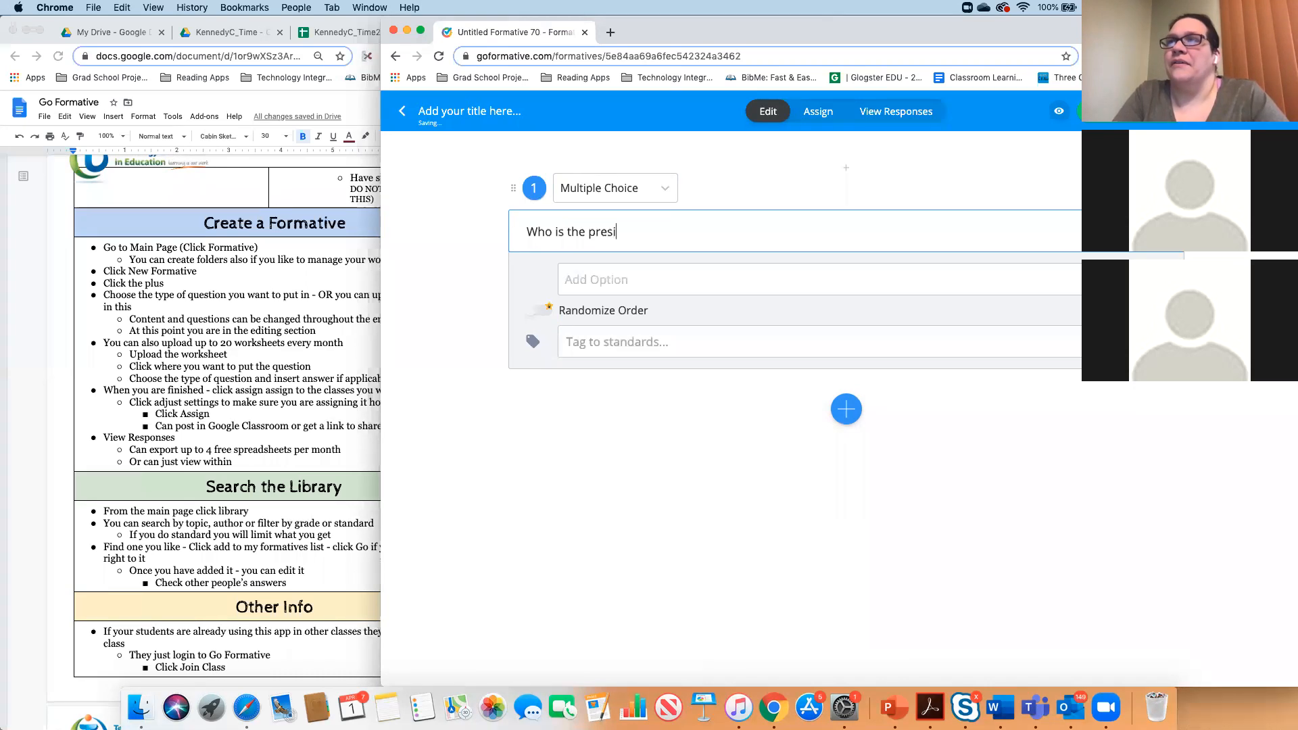
- Add answer options Trump, Obama and Gov Cuomo, marking Trump as correct
click(595, 287)
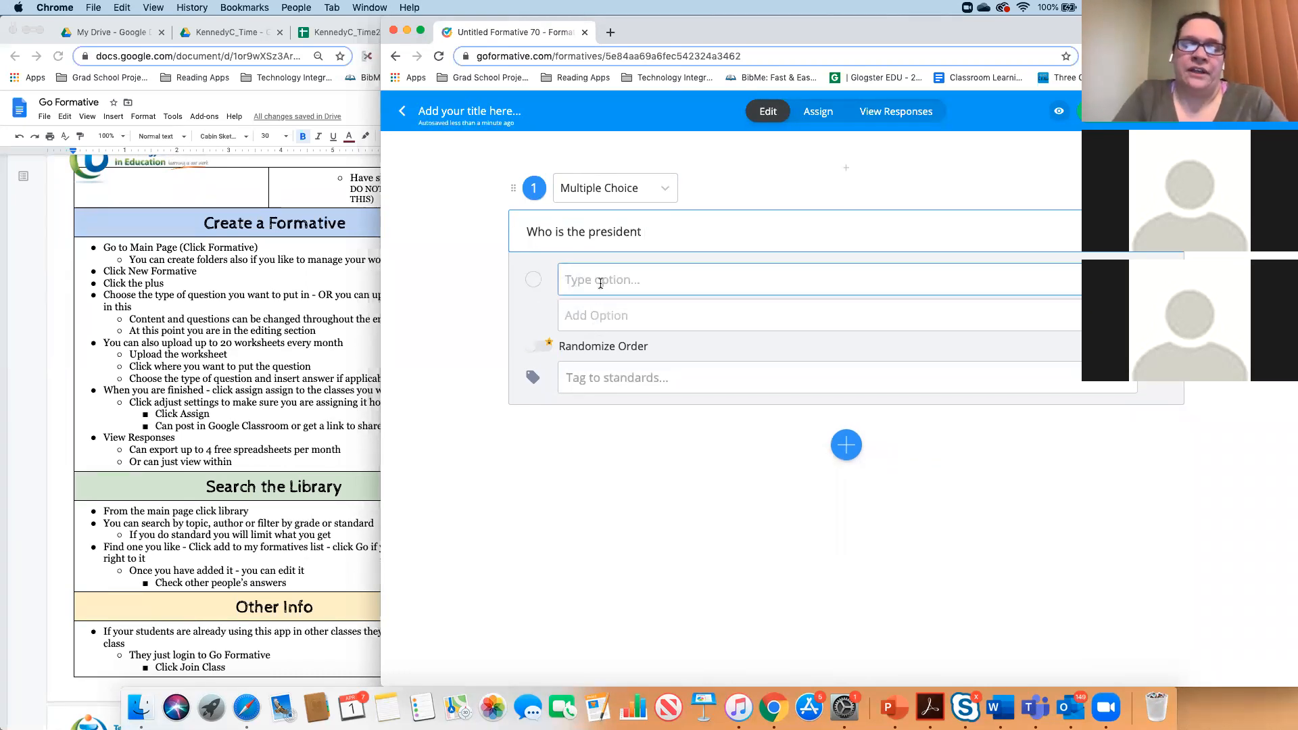
text(Trum)
text(p)
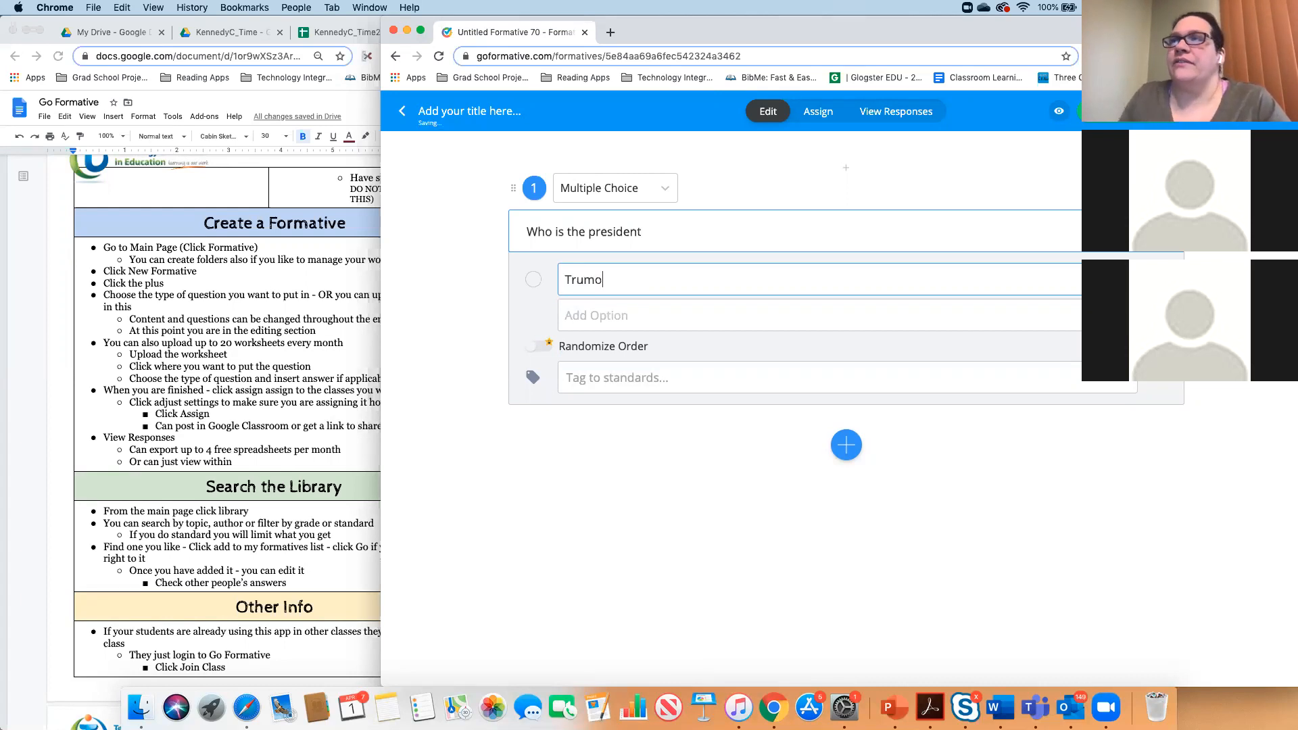
key(BackSpace)
text(p)
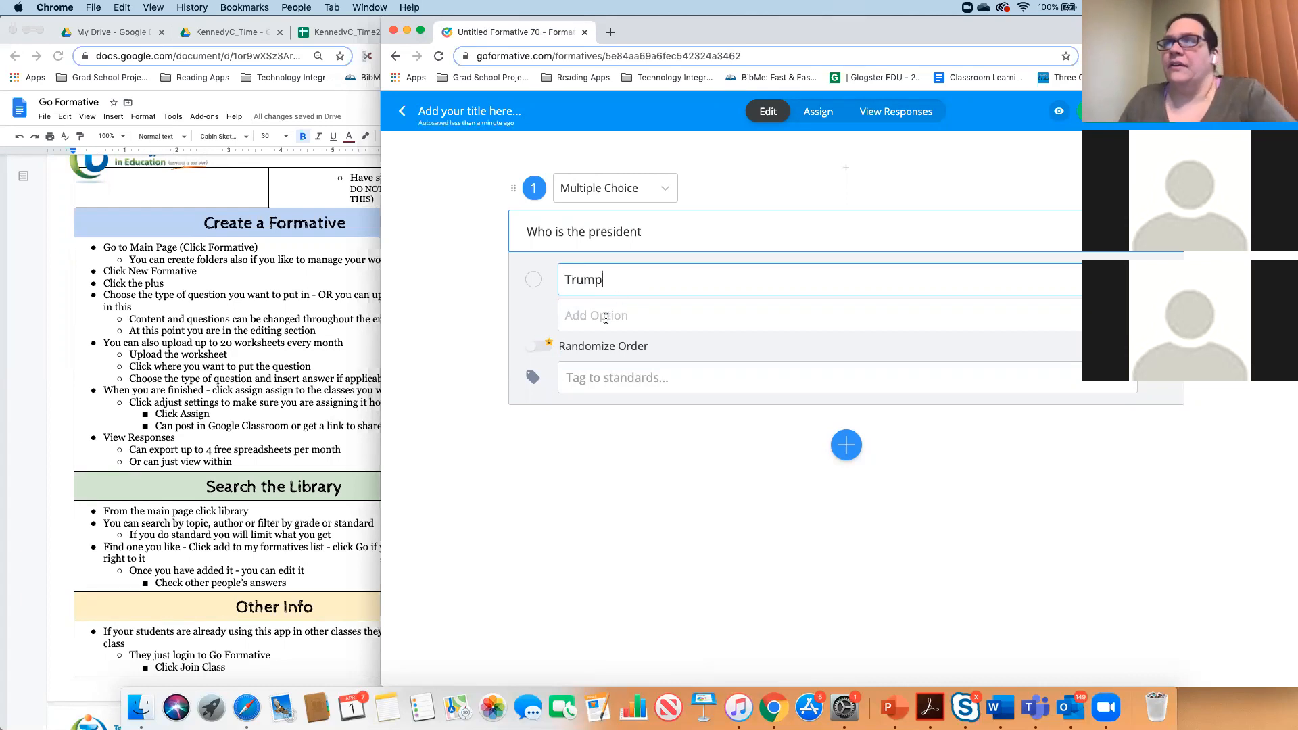
key(Return)
text(Obama)
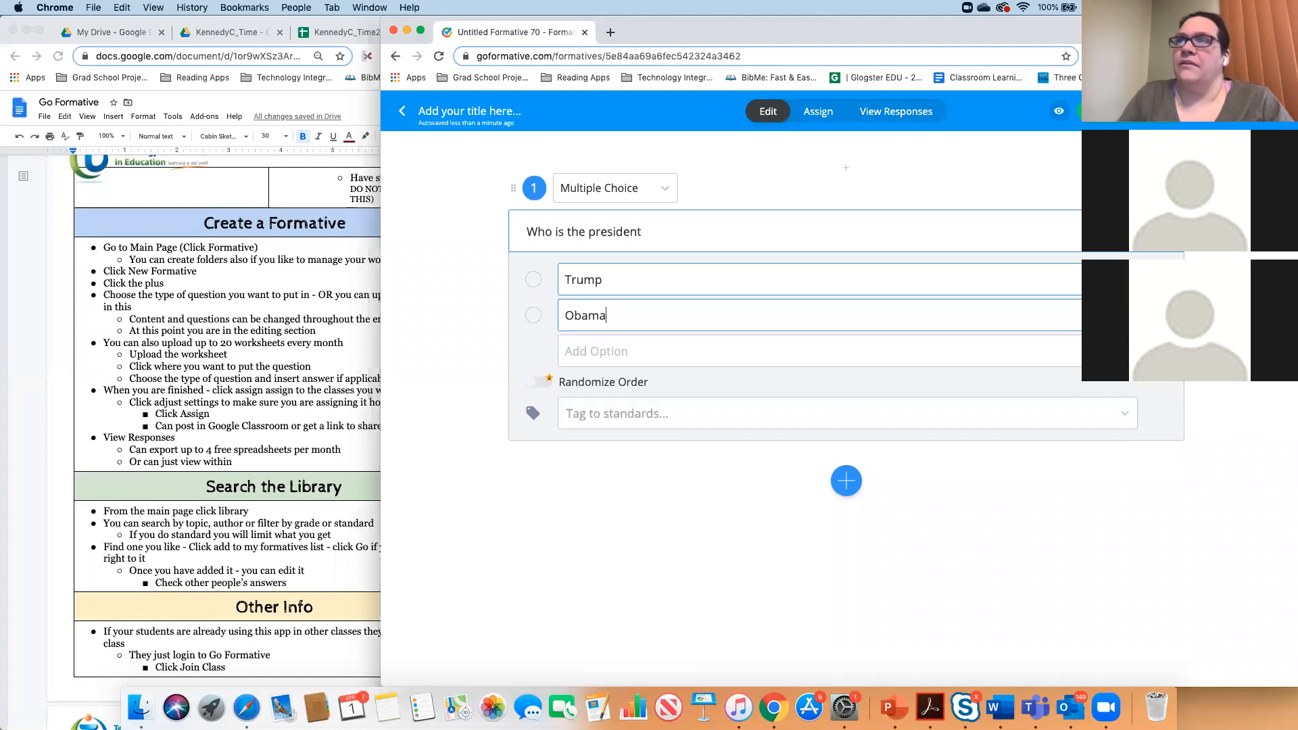
click(595, 347)
text(Gov Cuomo)
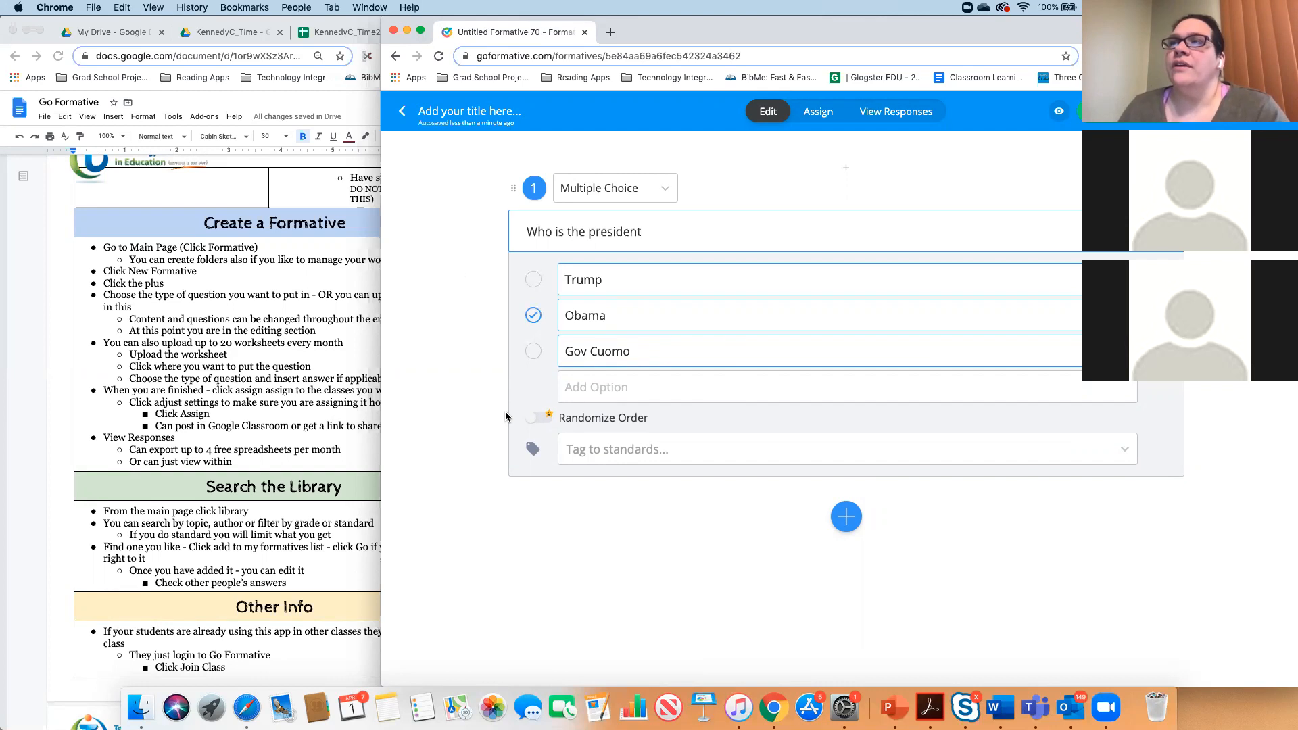
click(534, 279)
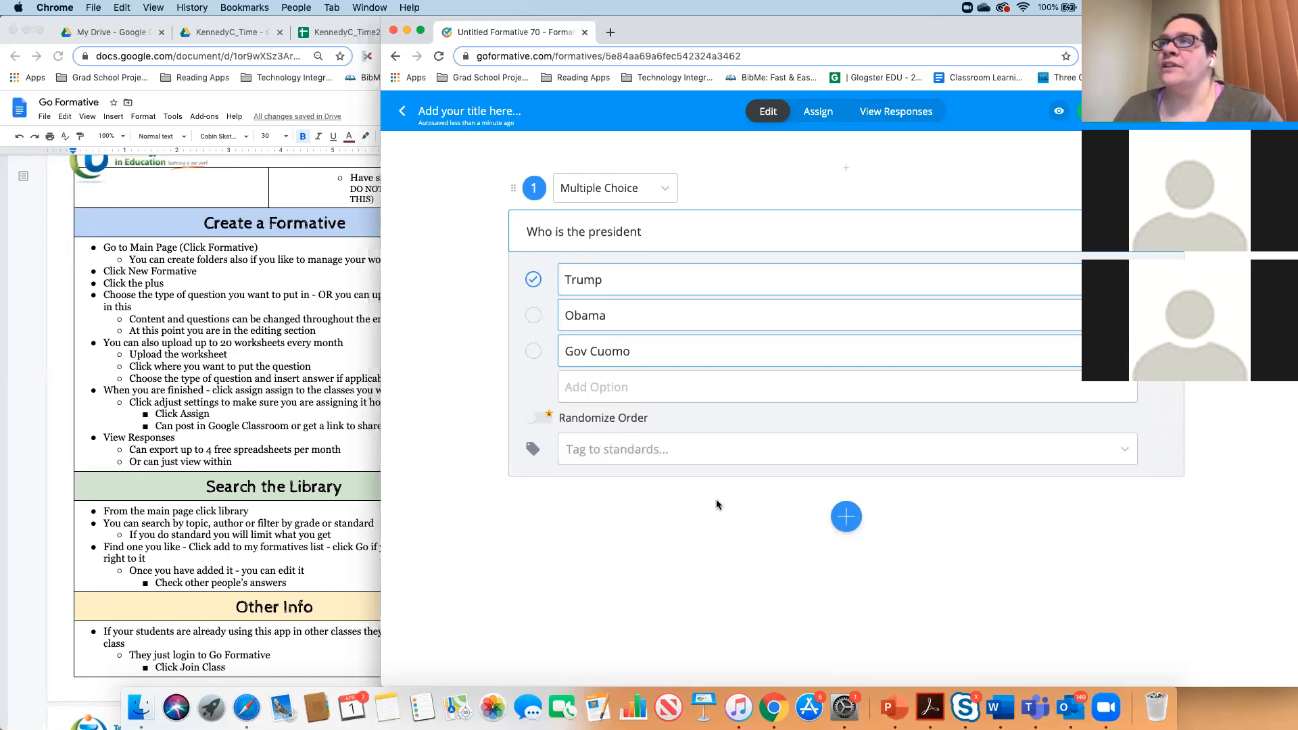
click(845, 519)
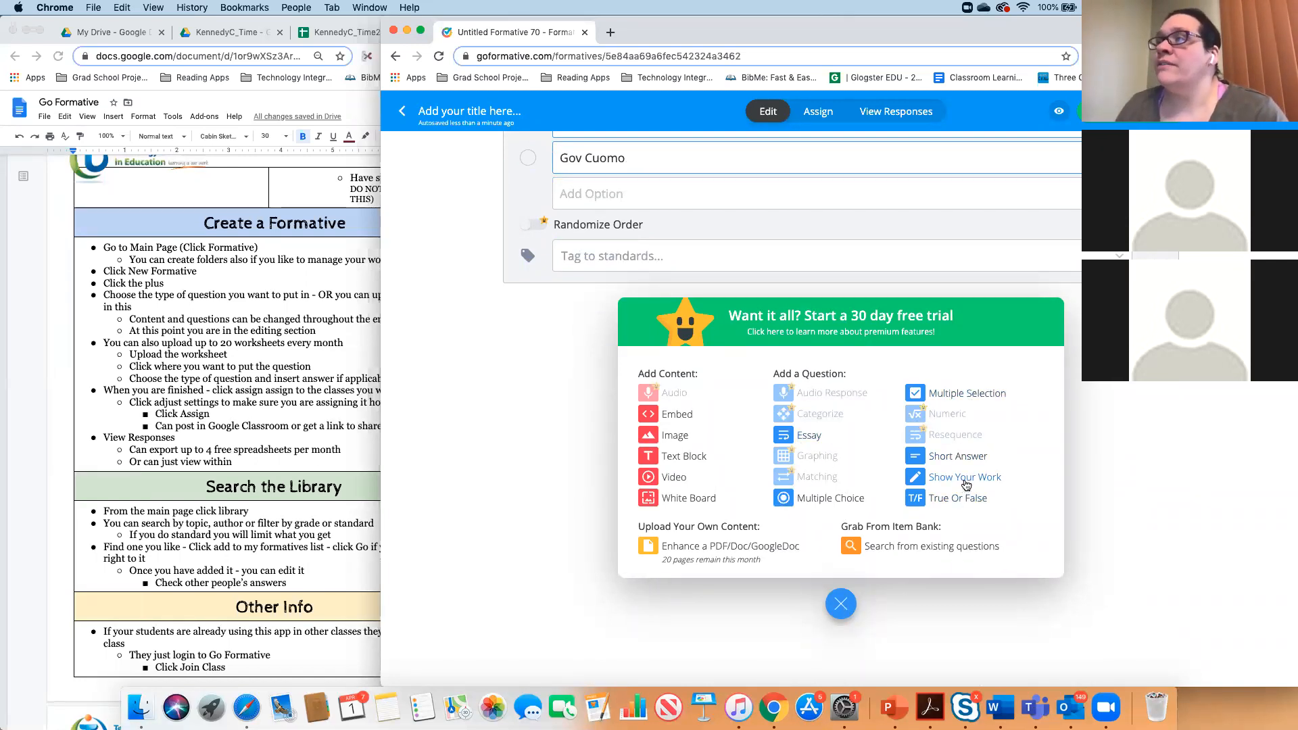
- Add Short Answer question 2, "3 + 8", with correct answer 10, followed by a video block
click(959, 456)
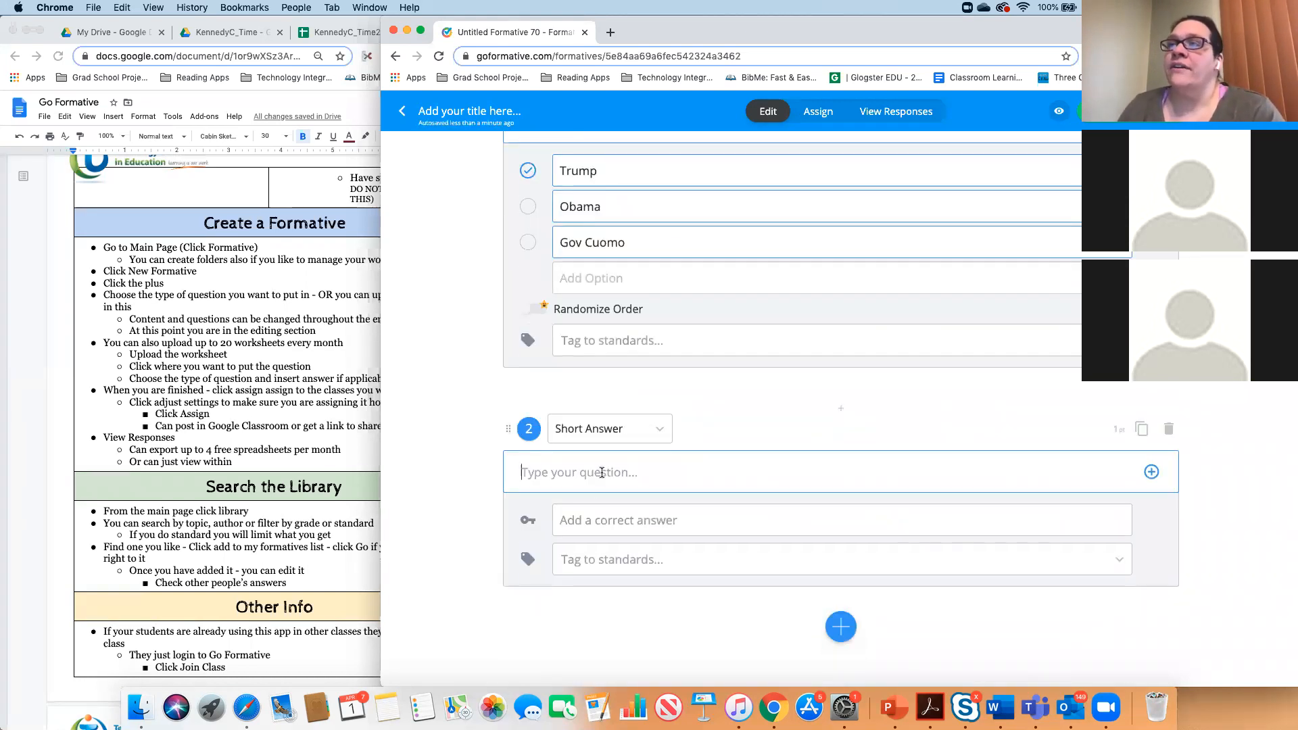
text(3)
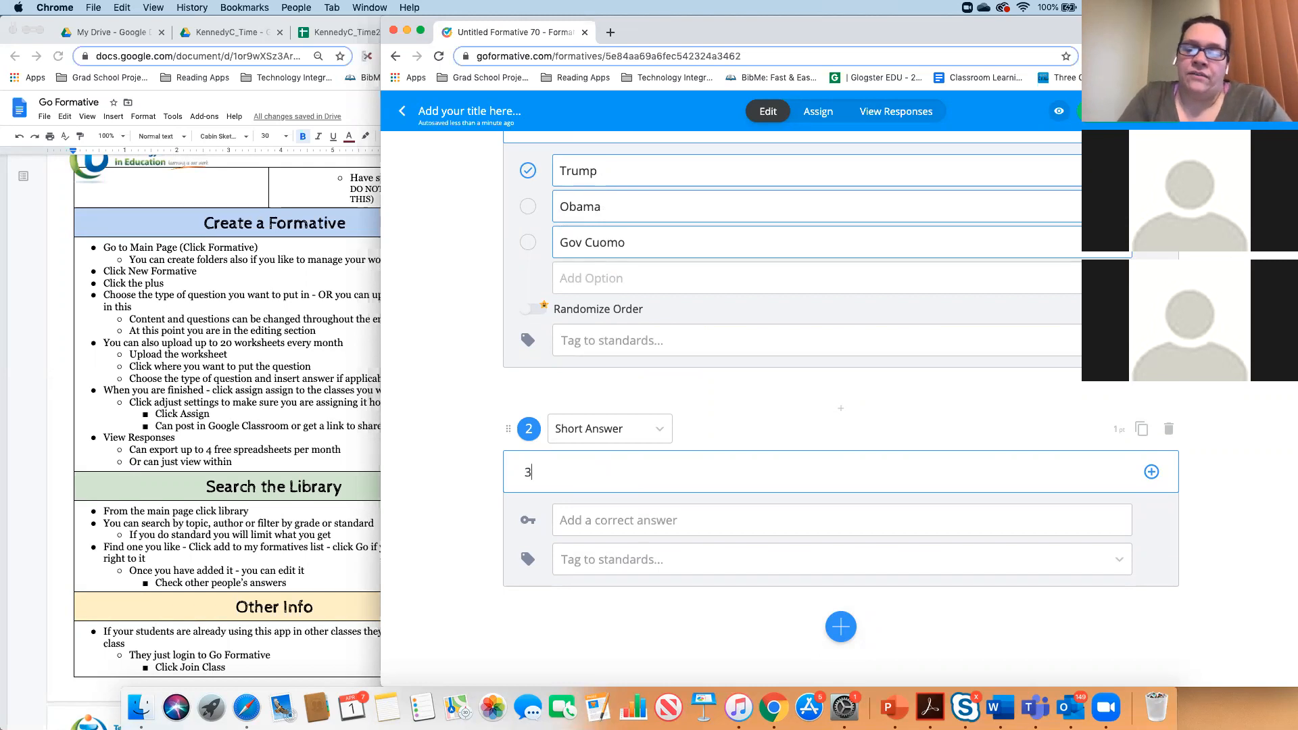
text( + 8)
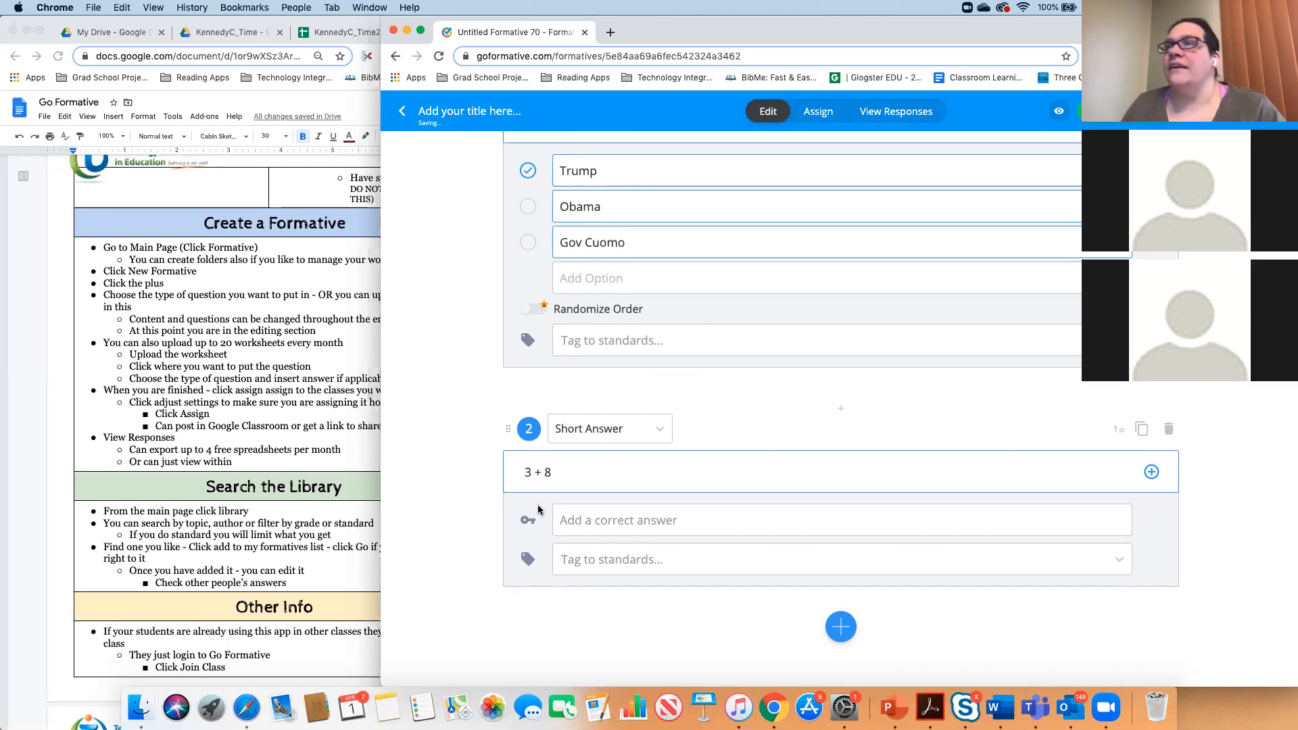
click(601, 520)
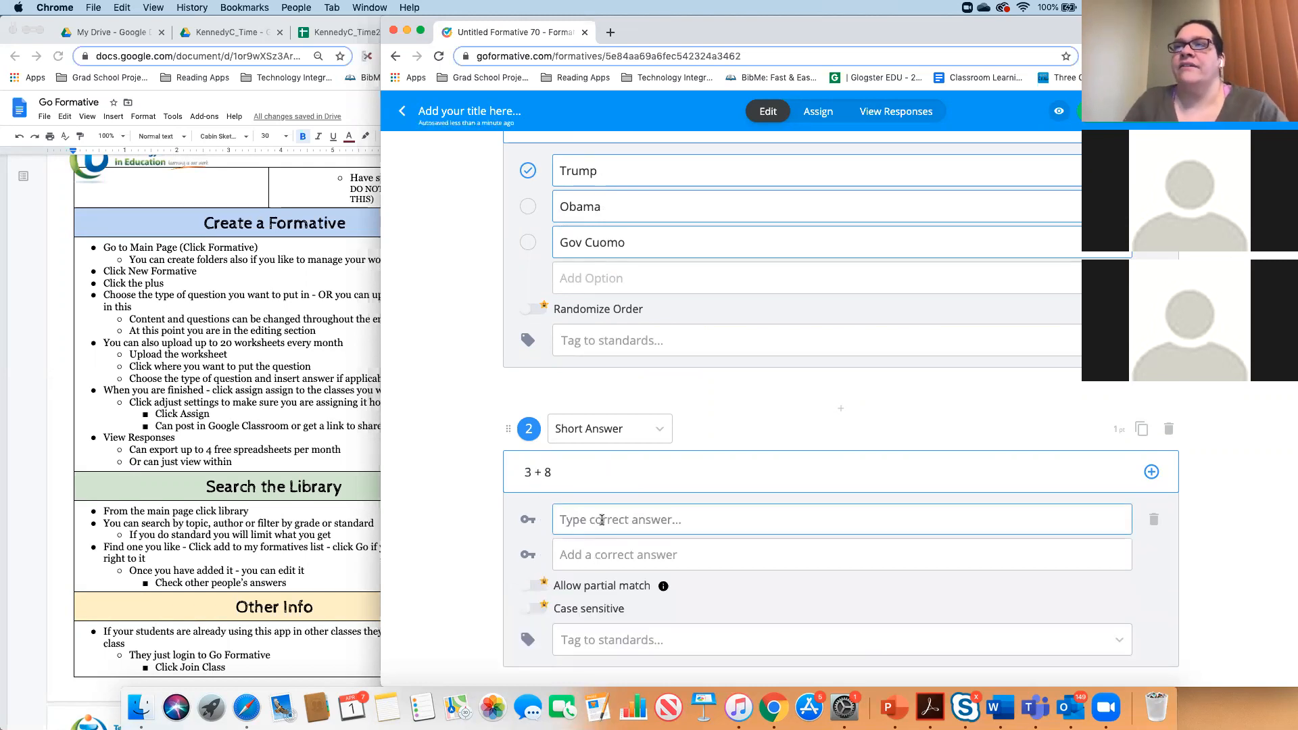
text(10)
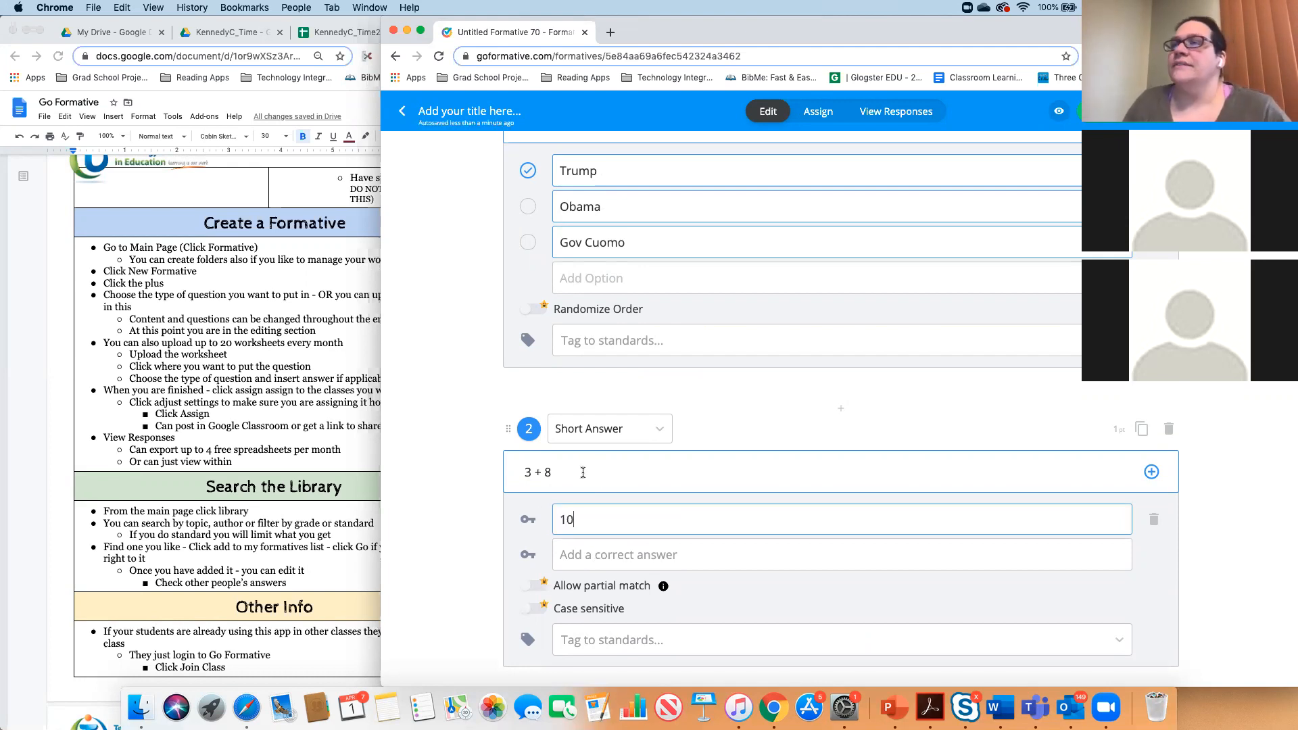
scroll(583, 472, down, 2)
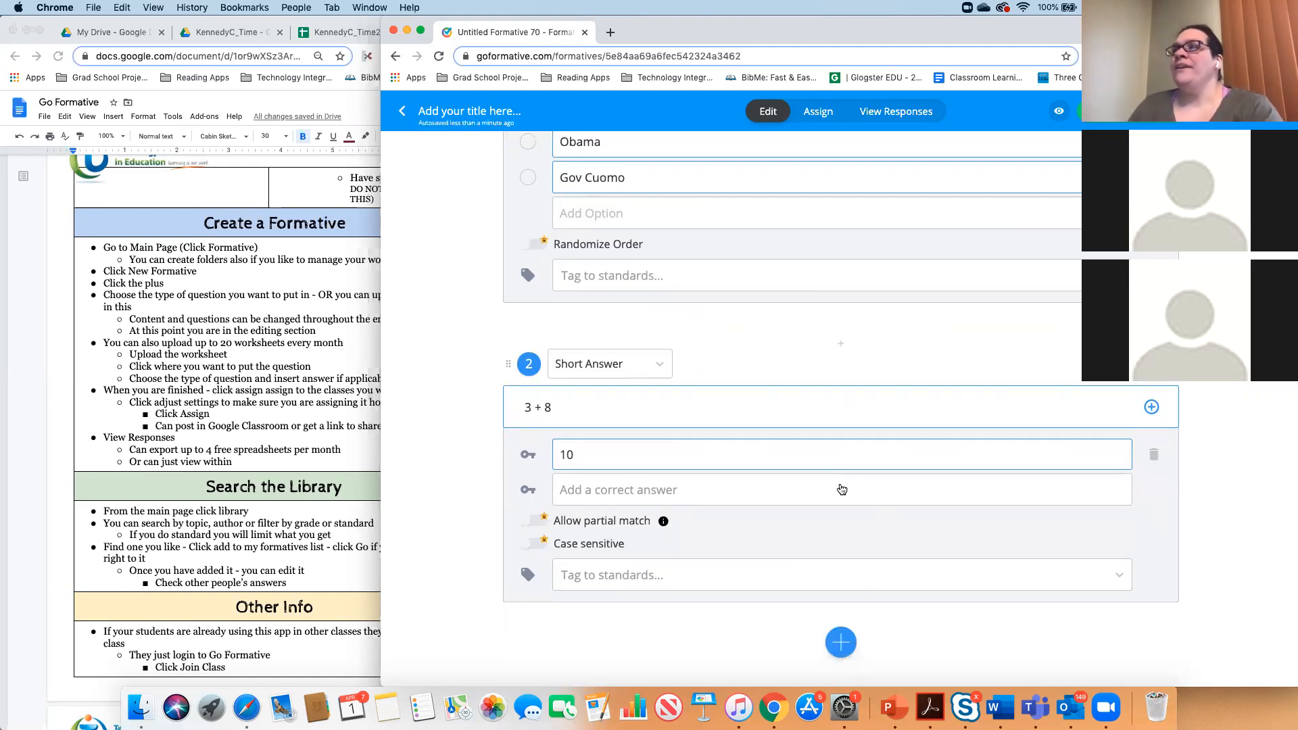
scroll(841, 489, up, 3)
scroll(841, 488, down, 4)
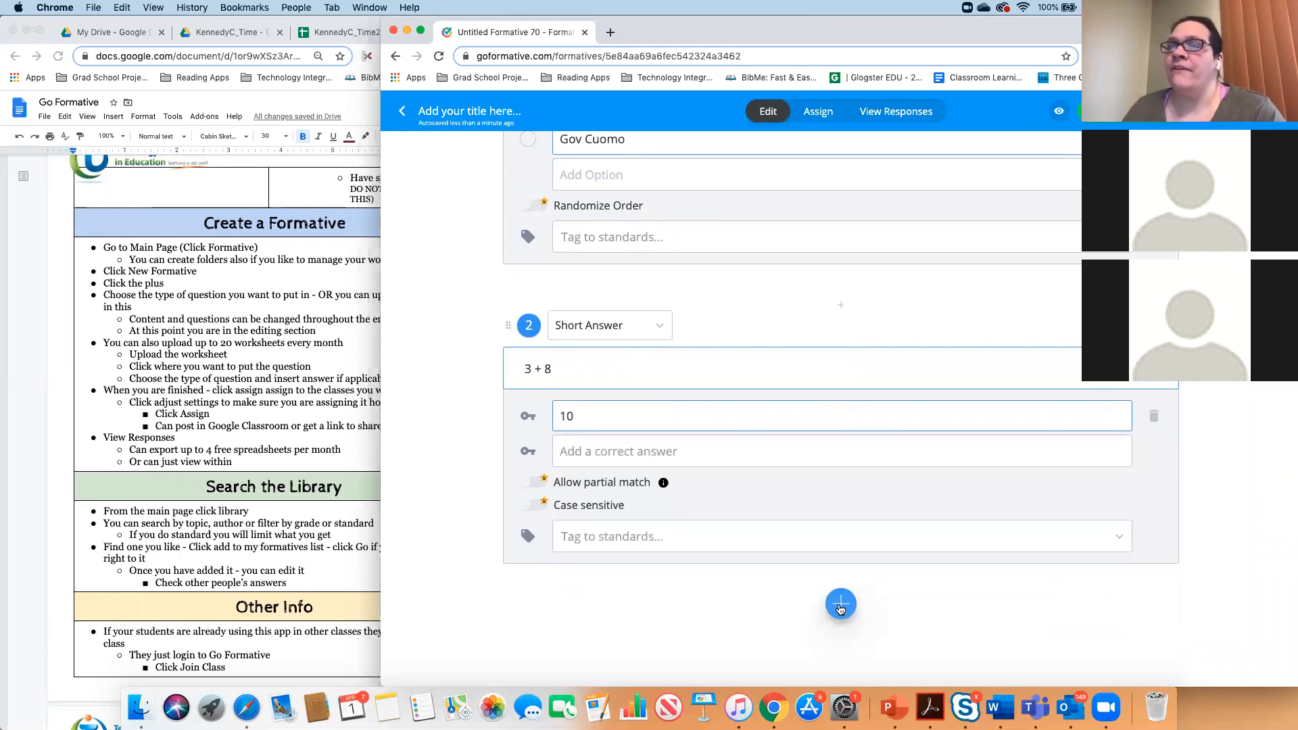
click(840, 606)
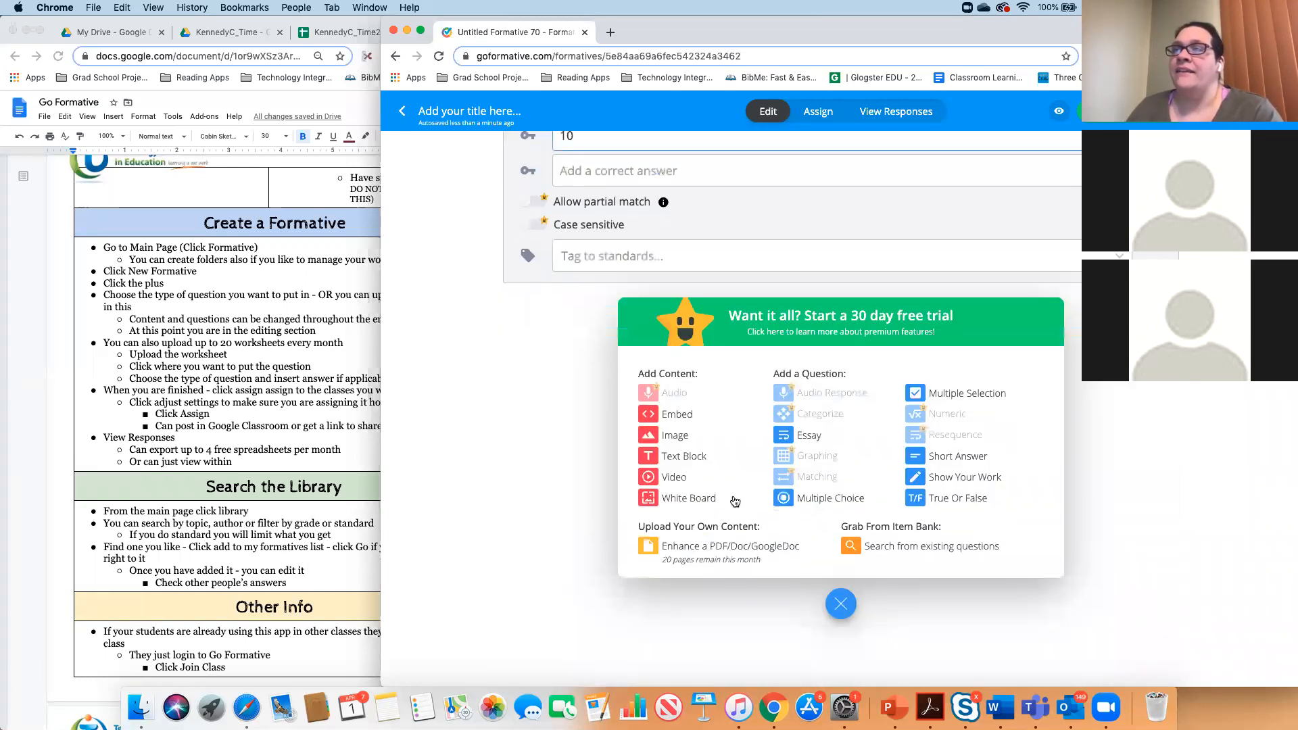
click(679, 478)
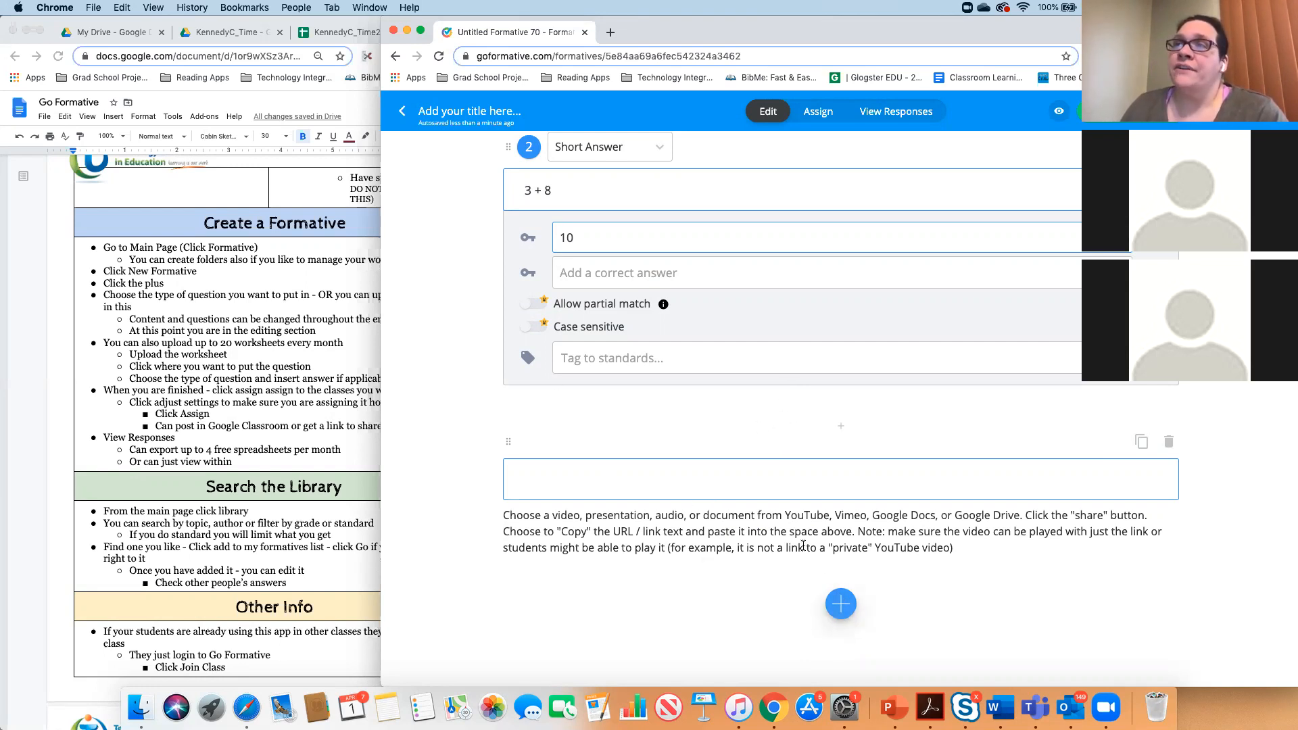
- Title the formative 'Test Wednesday' and go to its Assign page
scroll(777, 506, up, 5)
scroll(778, 506, down, 5)
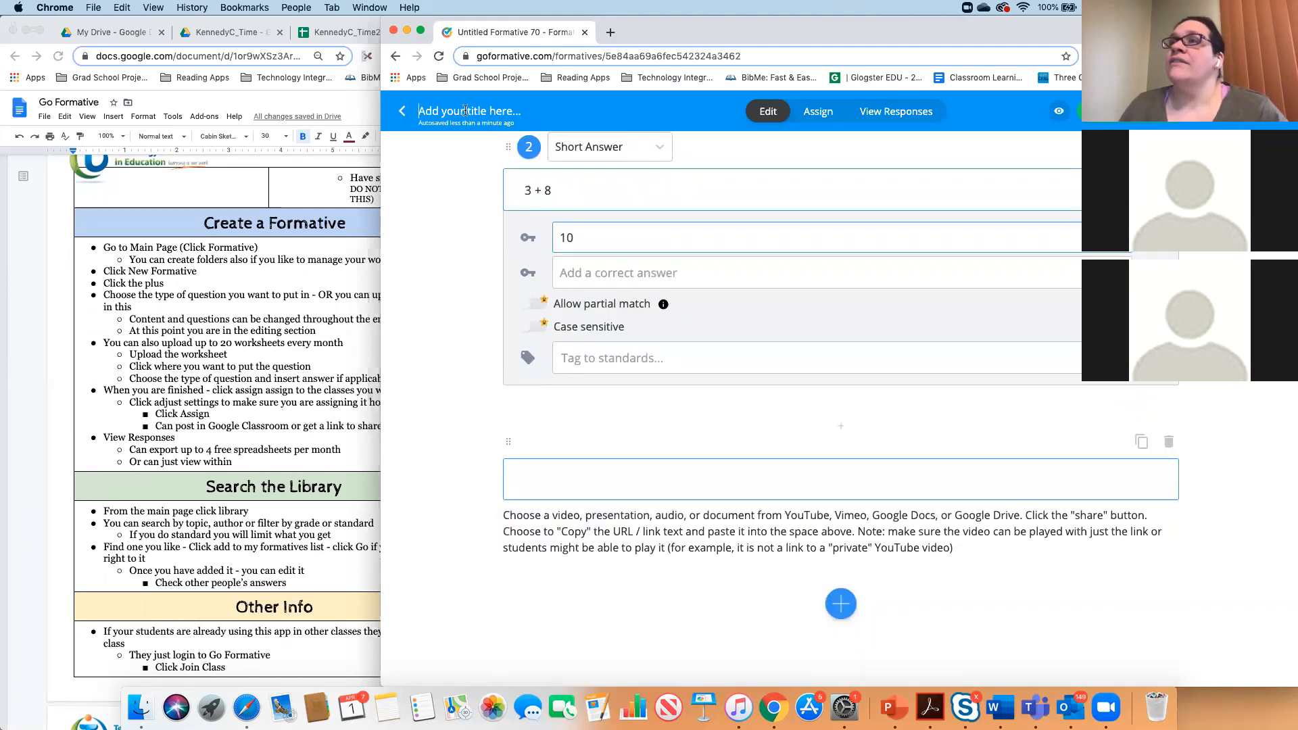
text(Test)
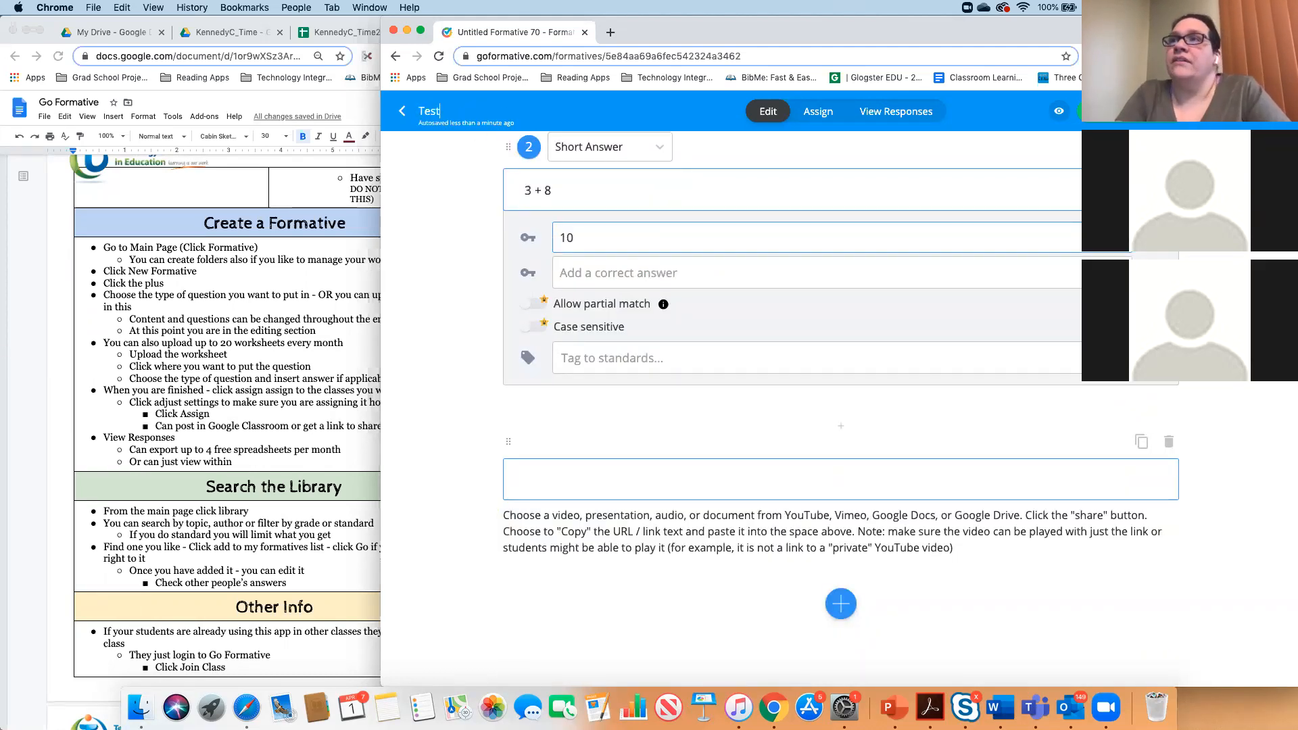
text( Wed)
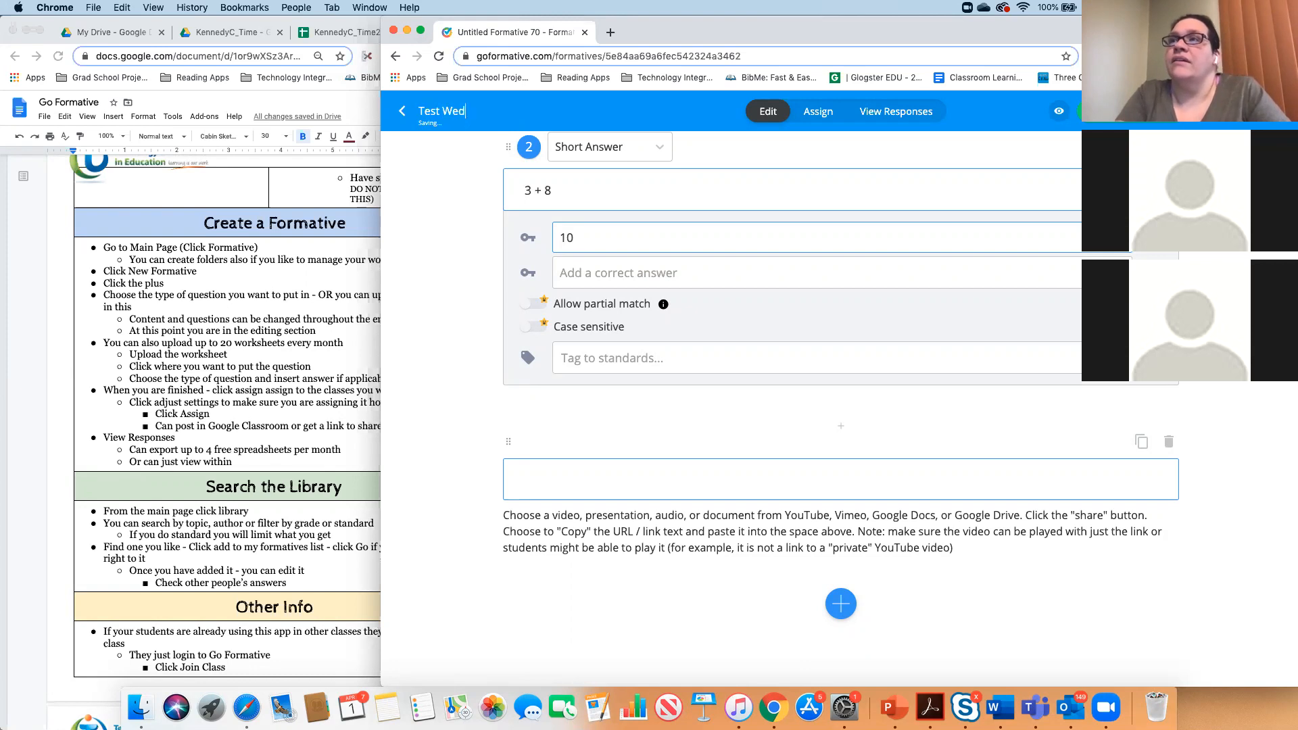
text(nesday)
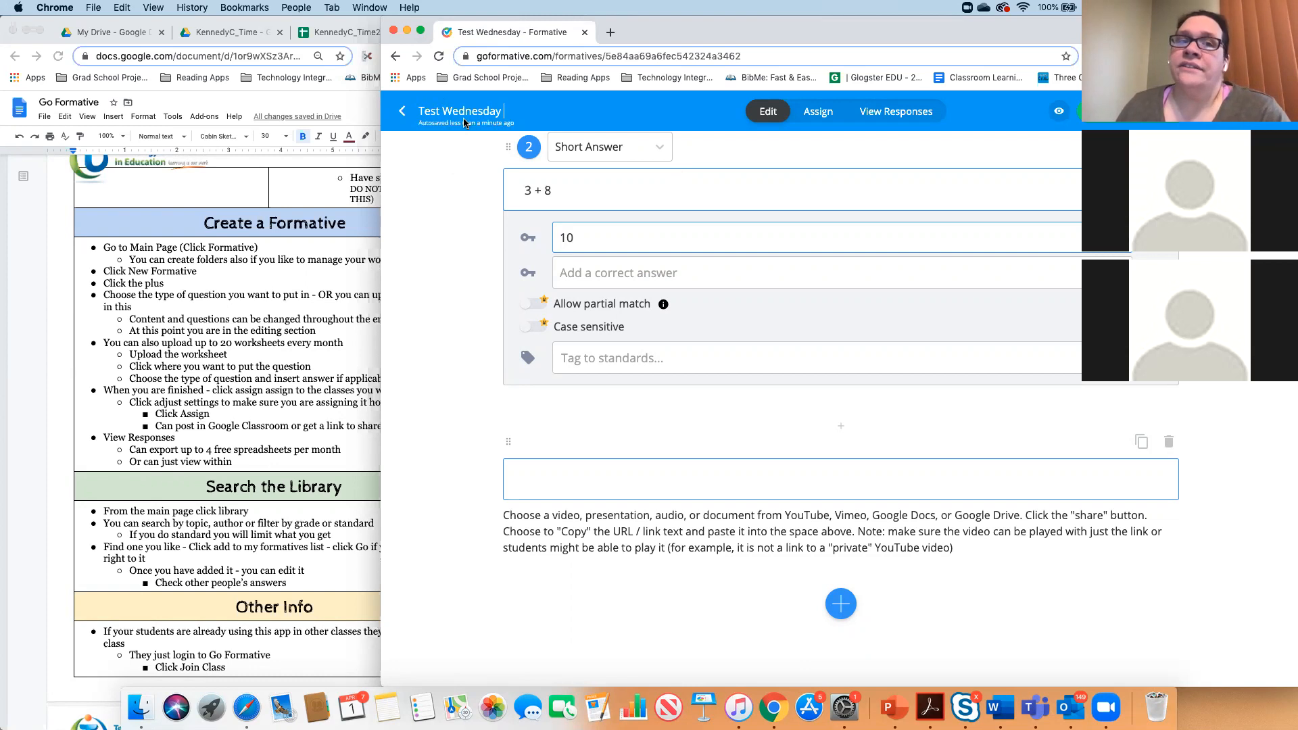
click(820, 115)
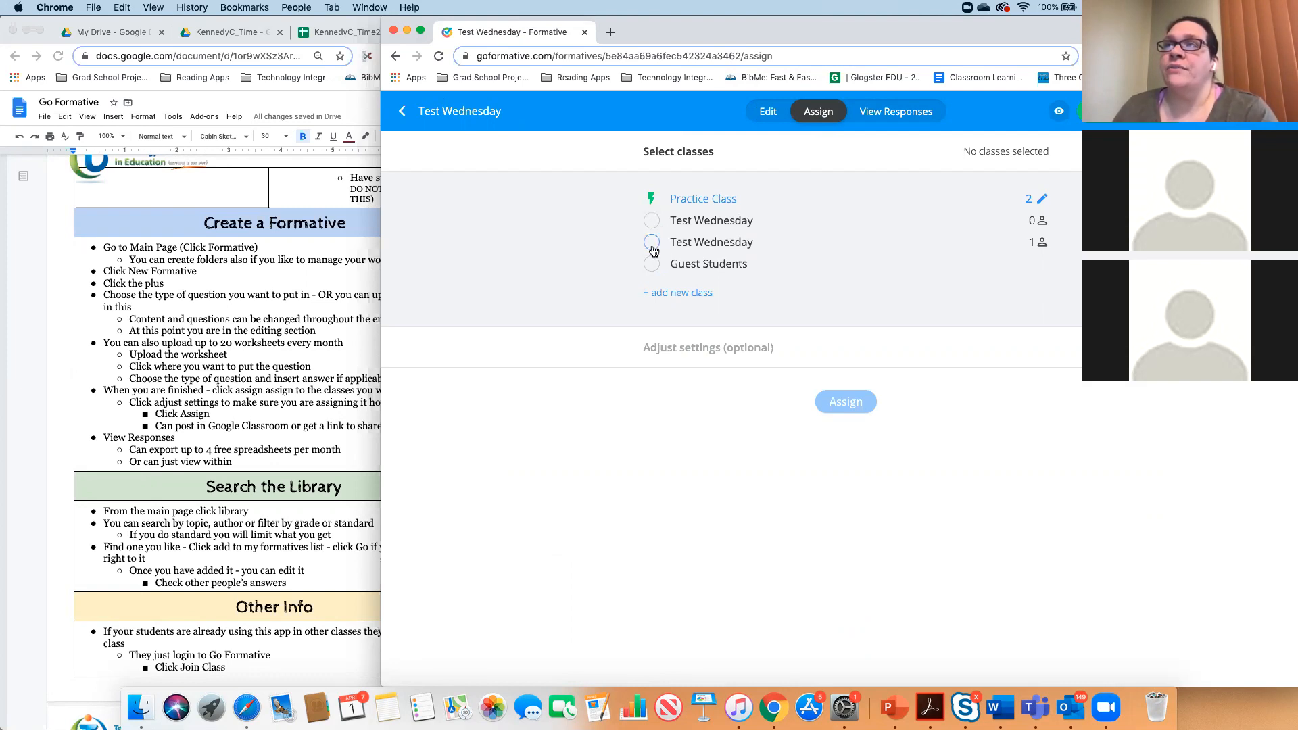
- Choose the second, one-student Test Wednesday class as recipient and expand the optional assignment settings
click(653, 251)
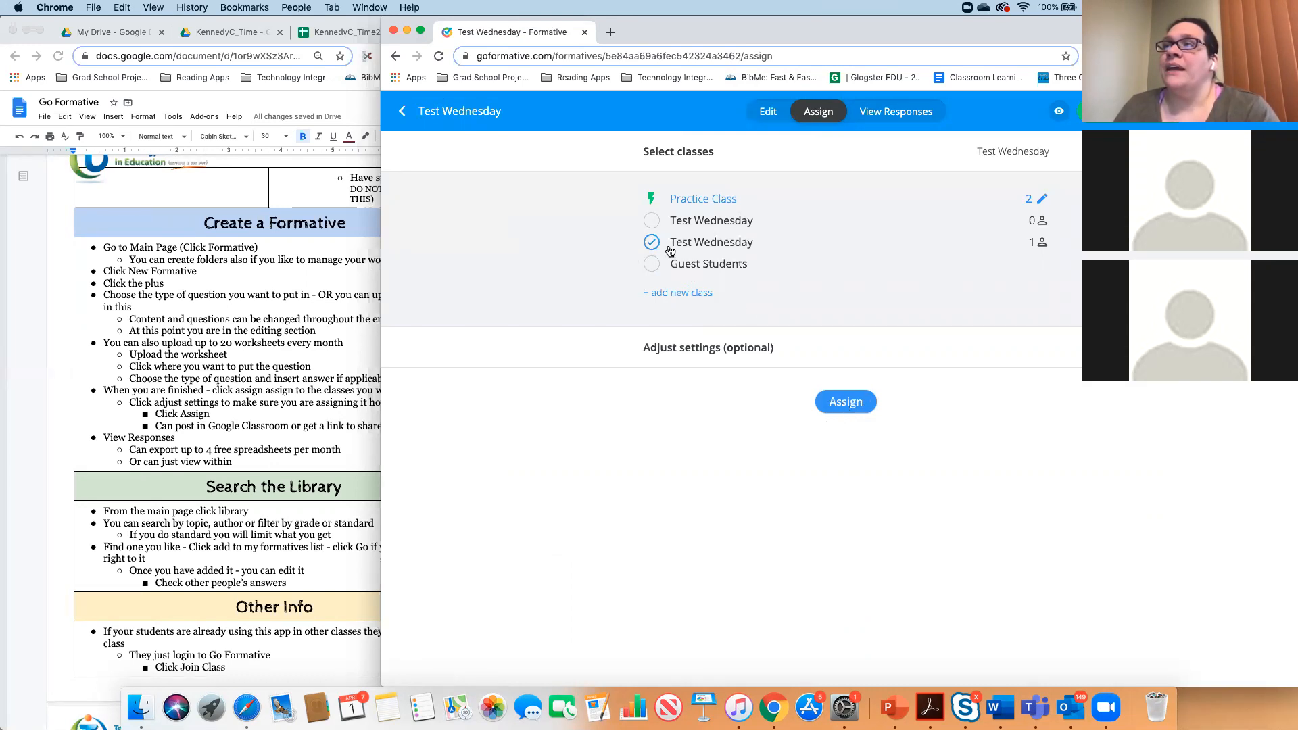
click(708, 349)
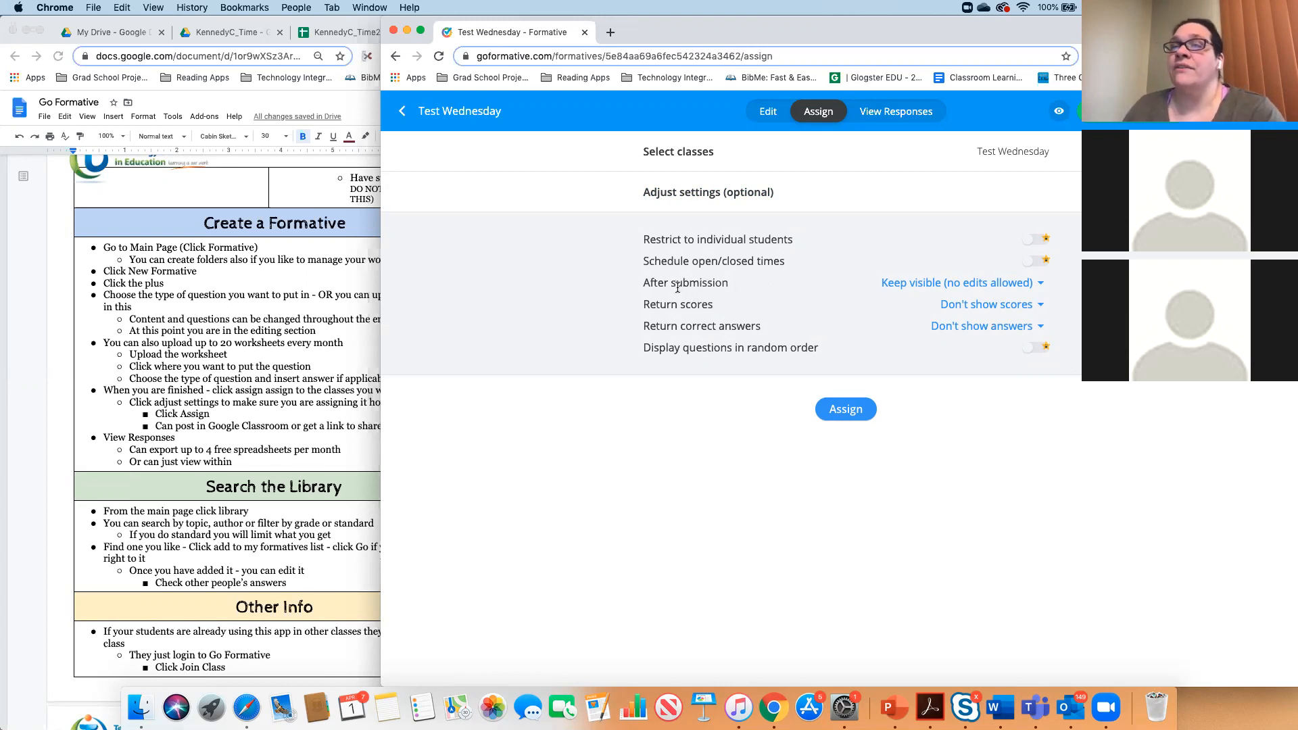
- Set Return scores to 'After student submits', keeping submissions visible without edits and correct answers hidden
click(965, 311)
double_click(914, 284)
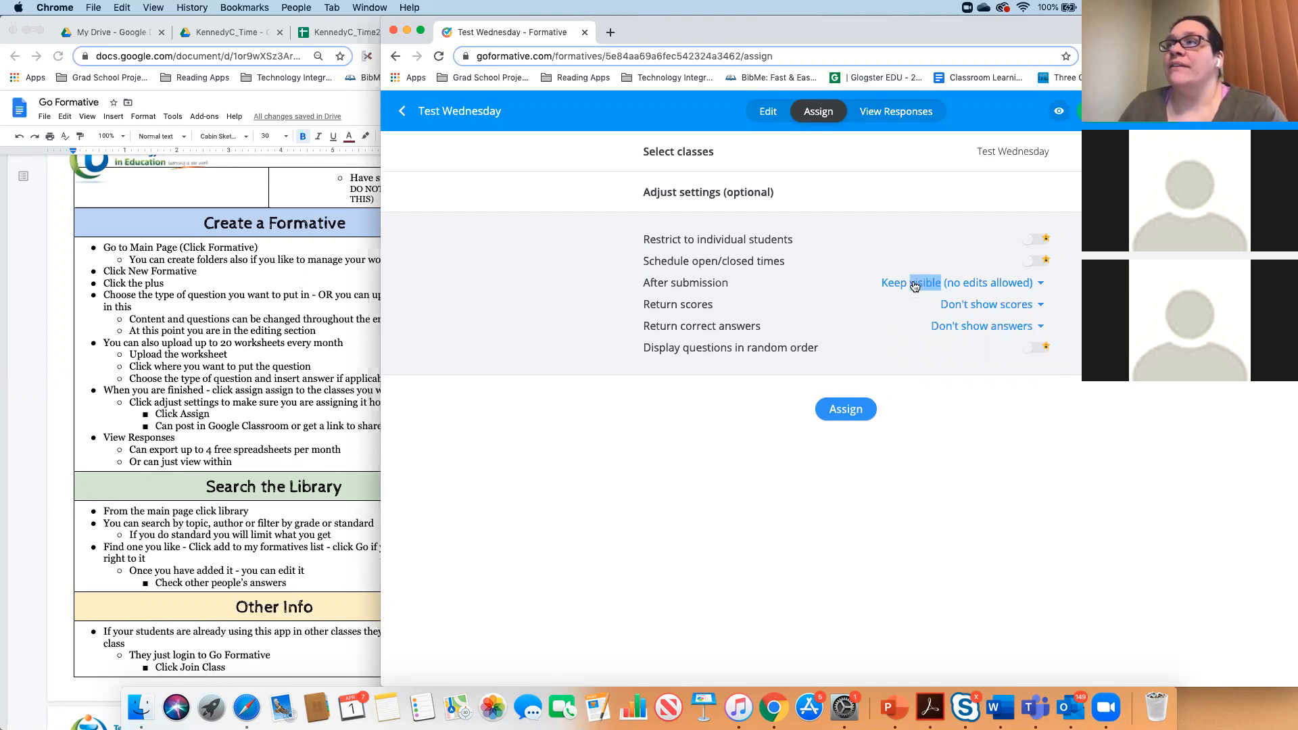
click(915, 284)
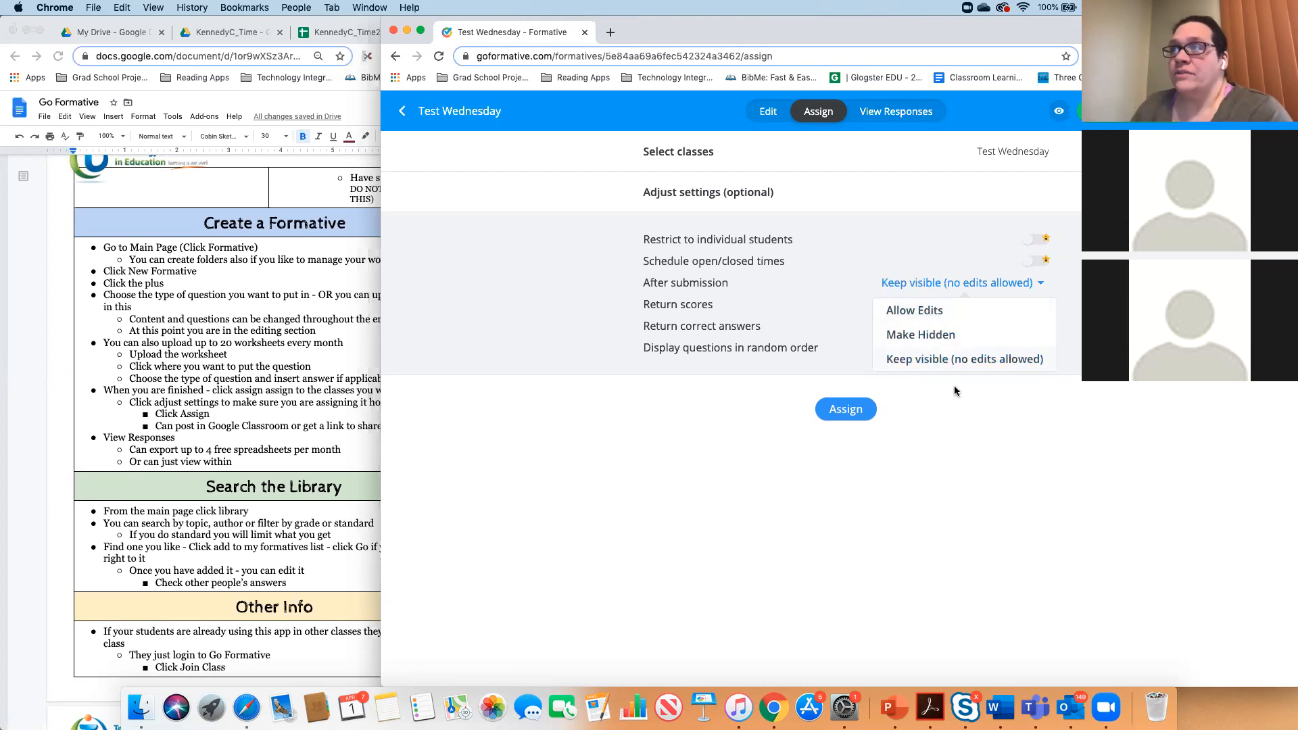
click(965, 414)
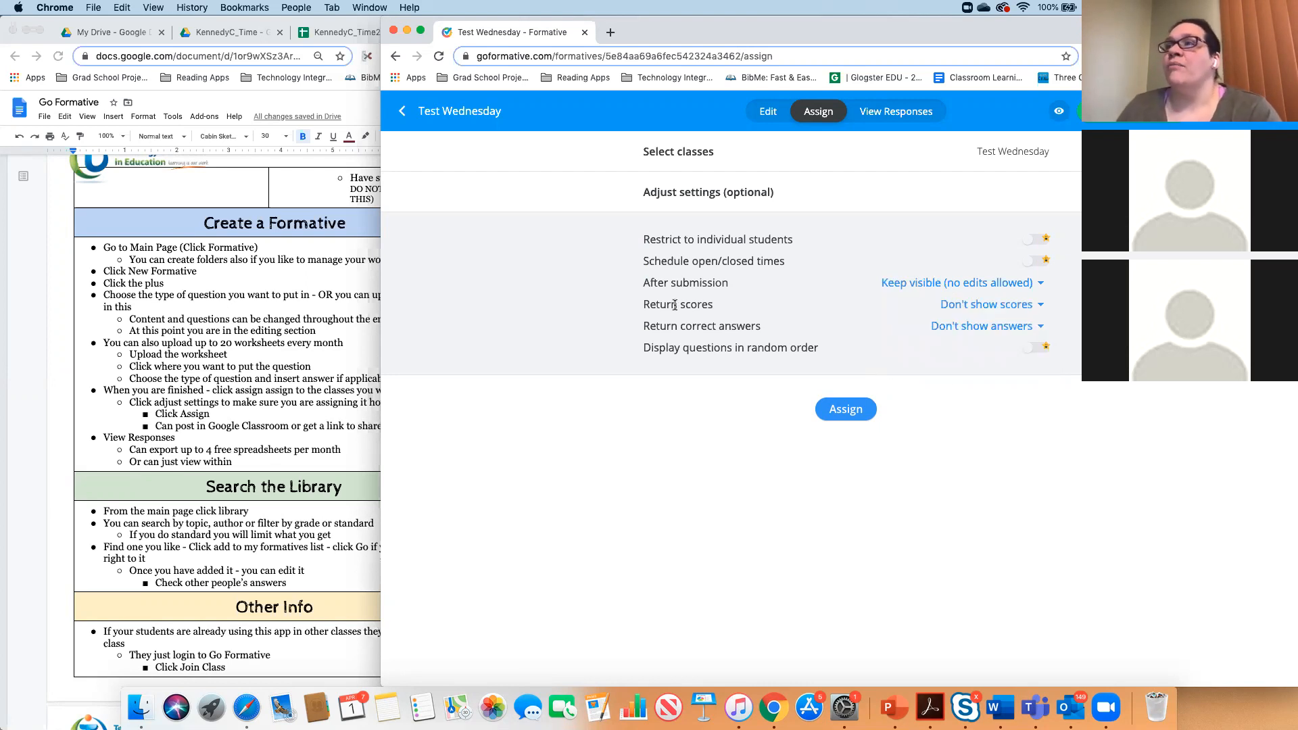
click(949, 308)
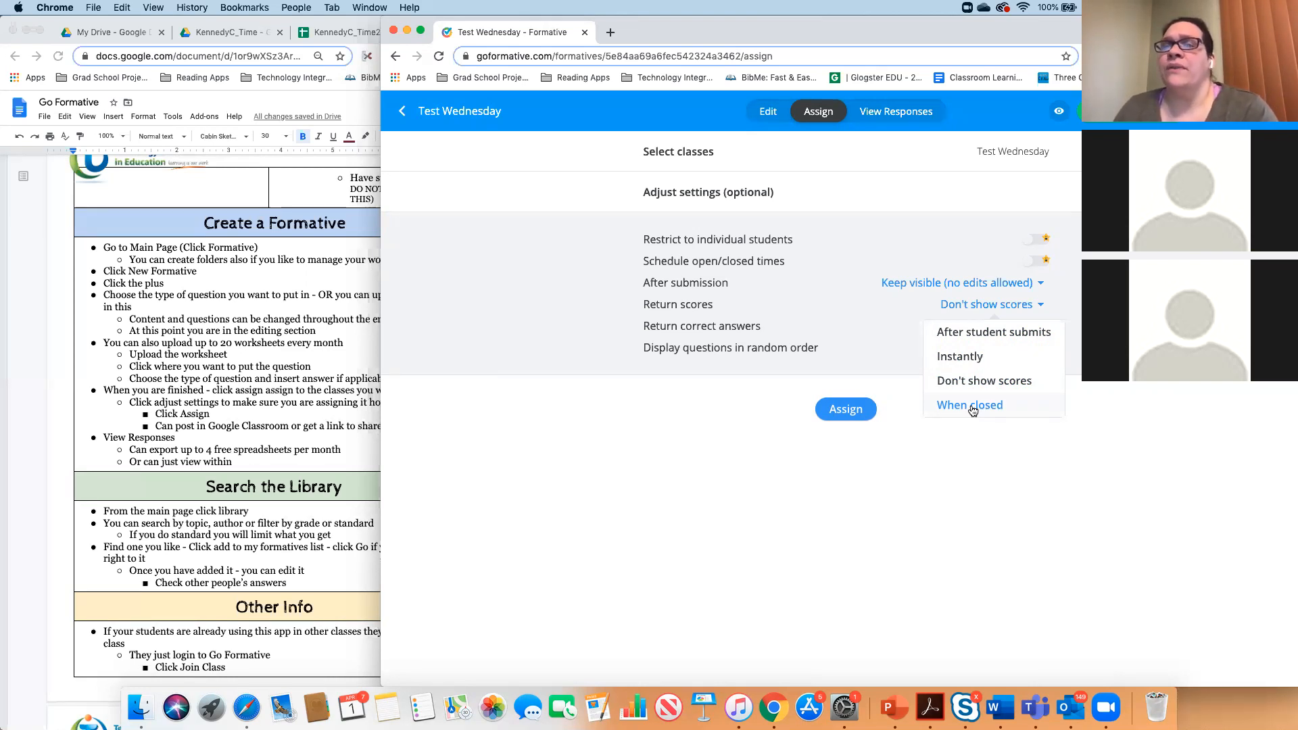
click(990, 332)
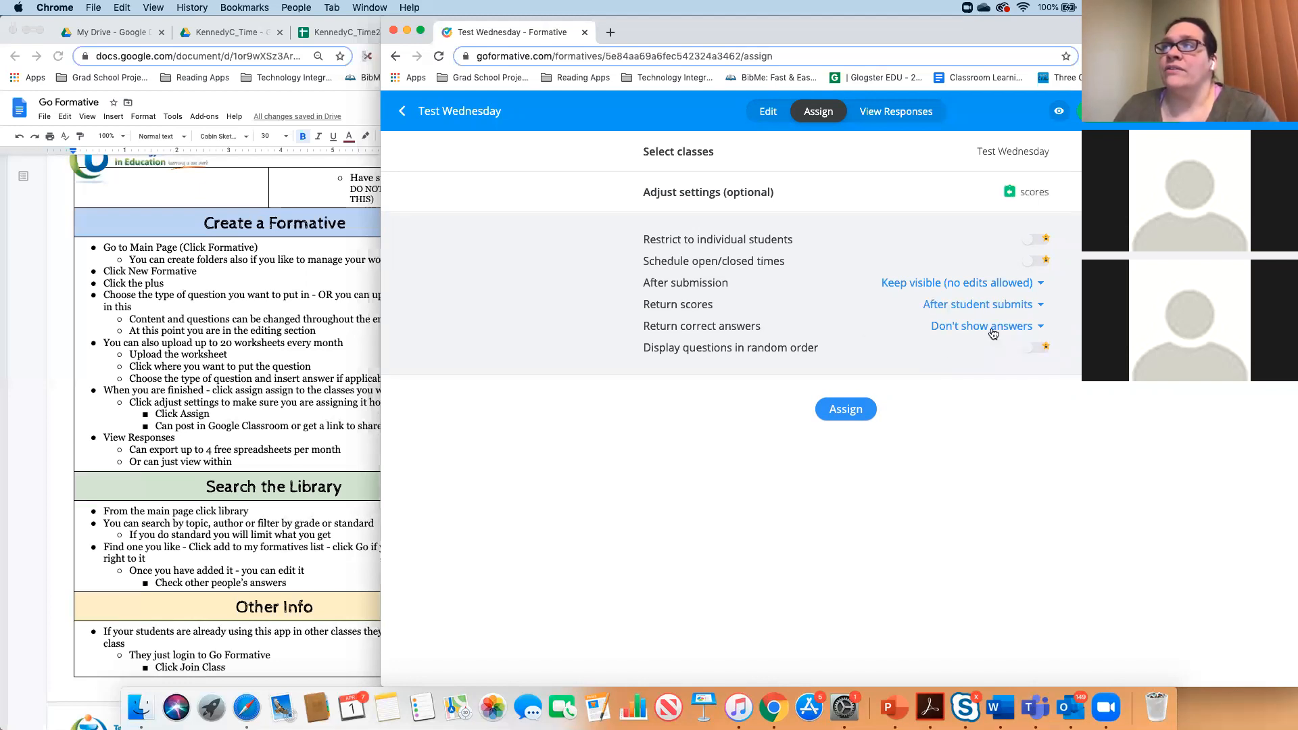
click(992, 331)
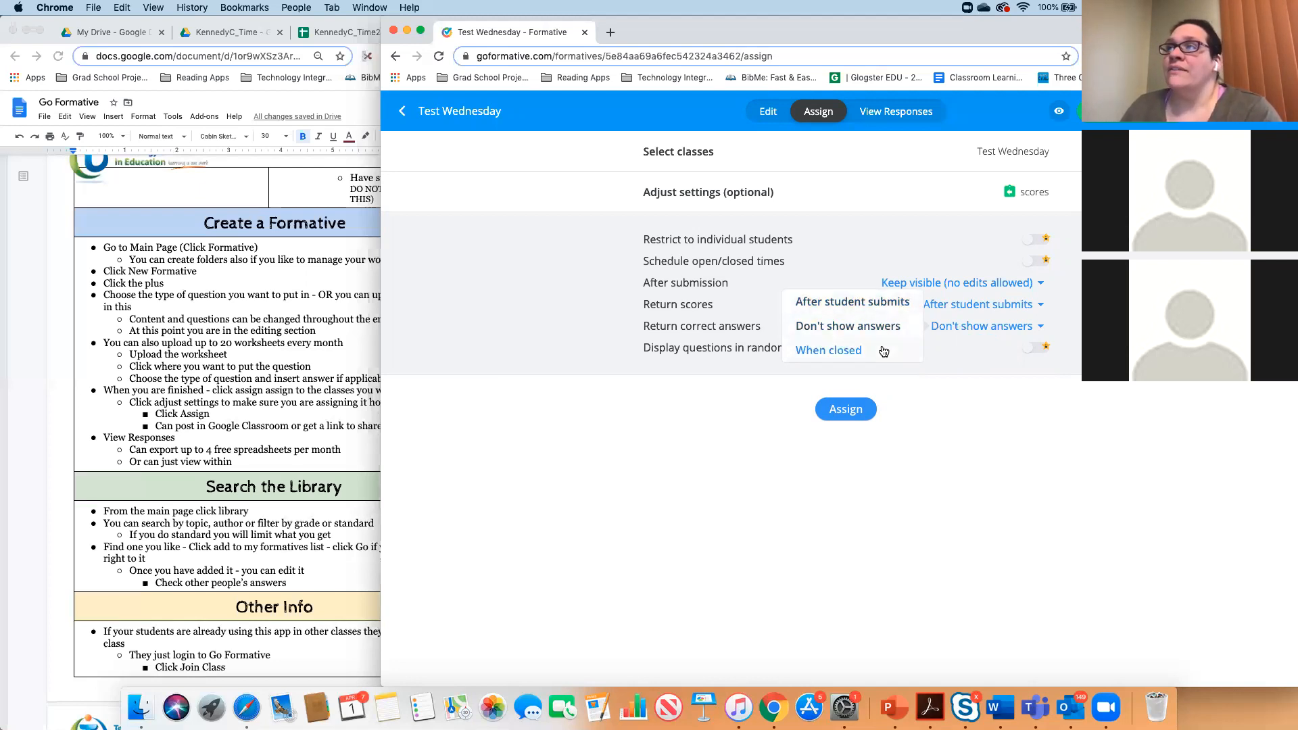
click(945, 366)
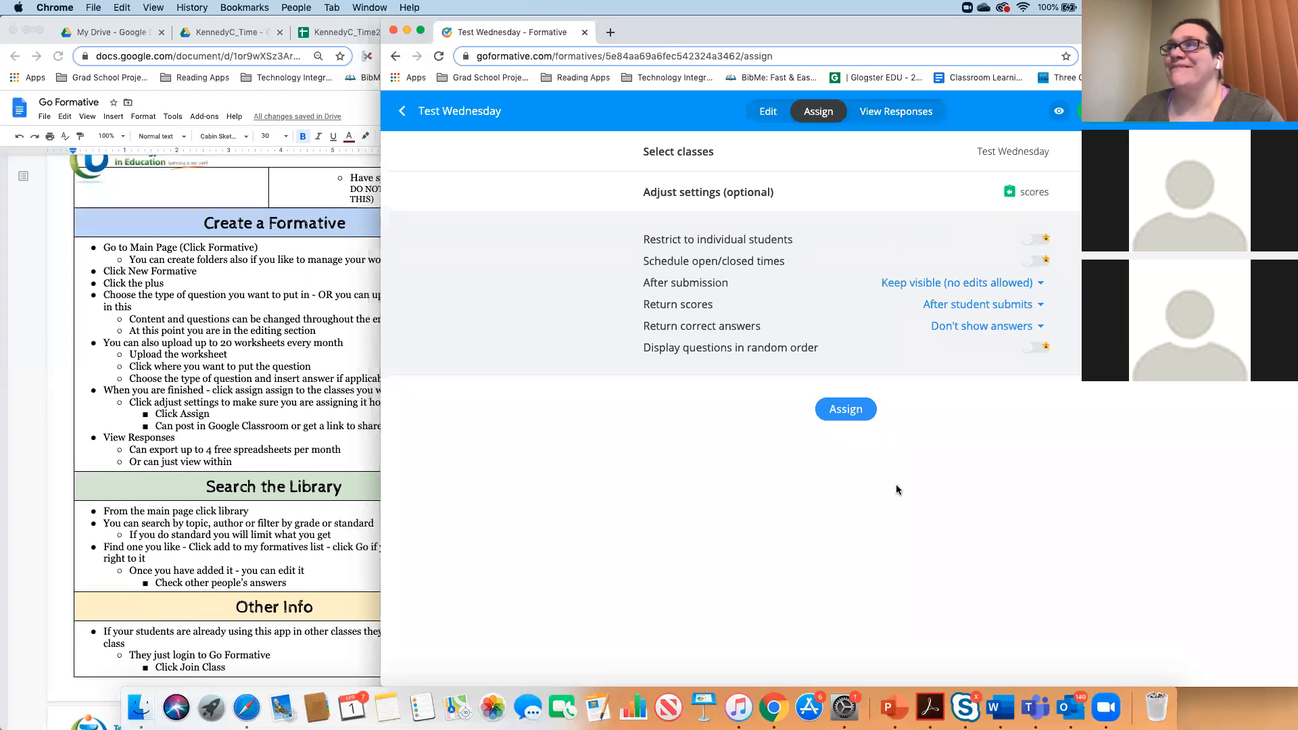
- Assign the formative, dismiss the Join Instructions, and bring the student's Safari window onto the screen
click(876, 111)
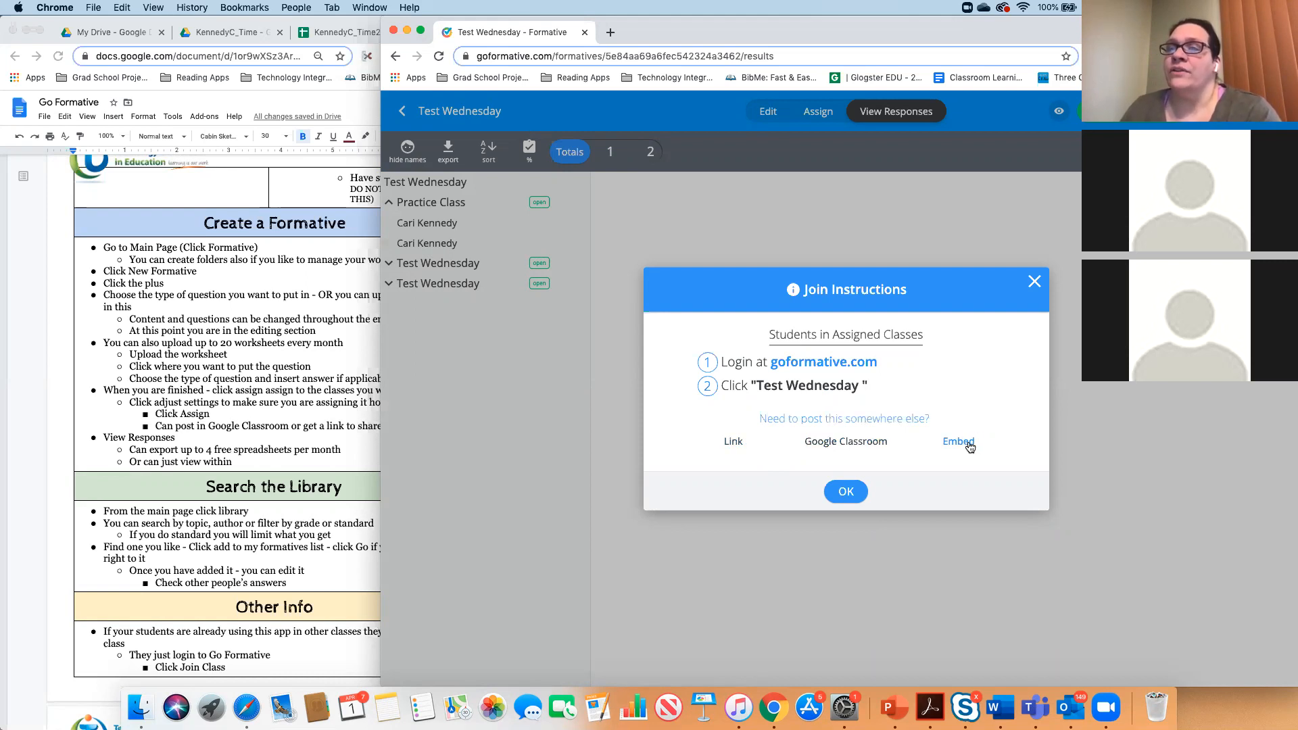
click(851, 497)
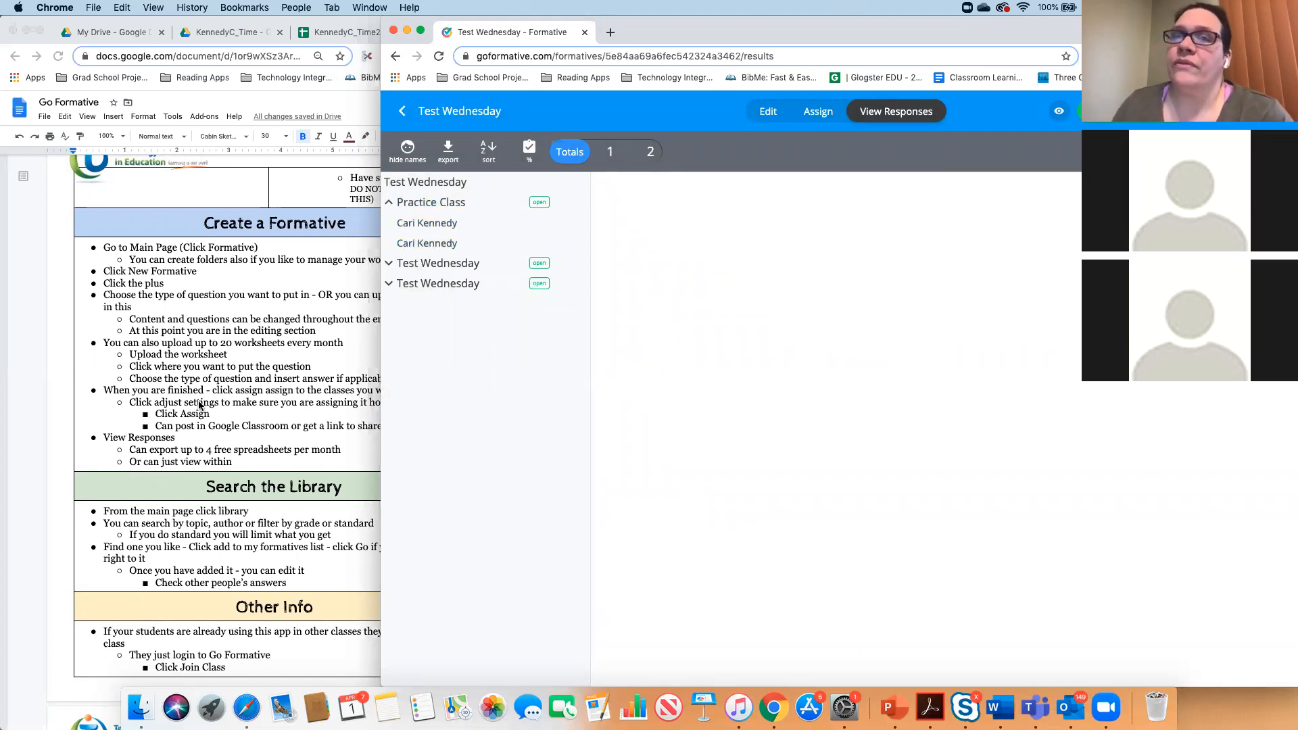
drag(1297, 352, 881, 139)
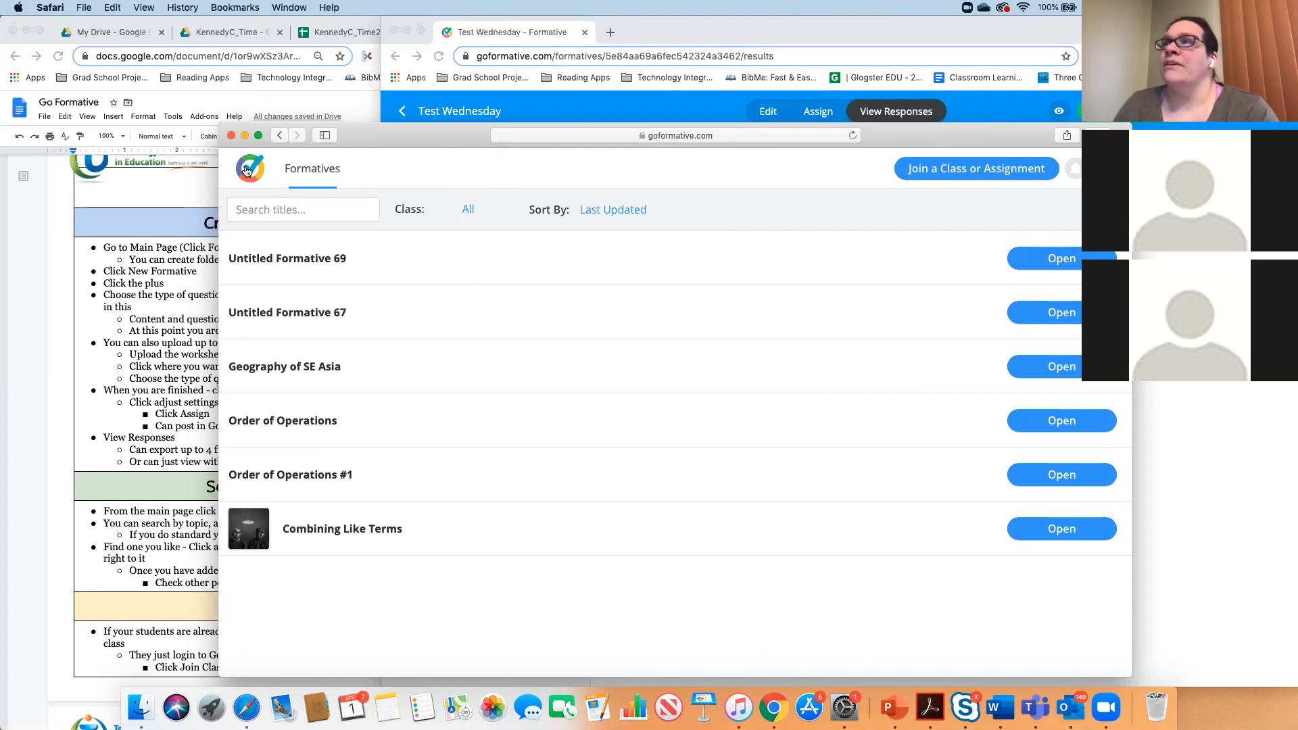
- In the student window, open Test Wednesday and answer question 1 with Trump
click(854, 135)
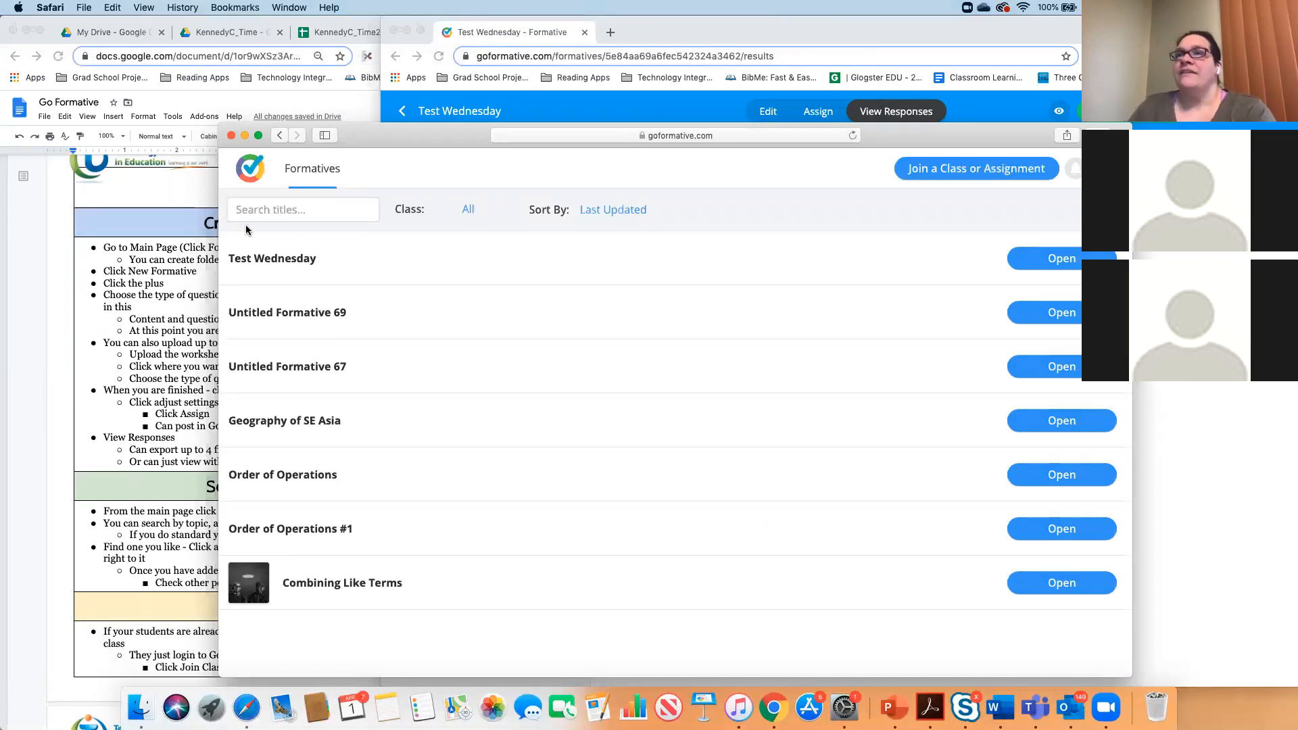
click(1044, 261)
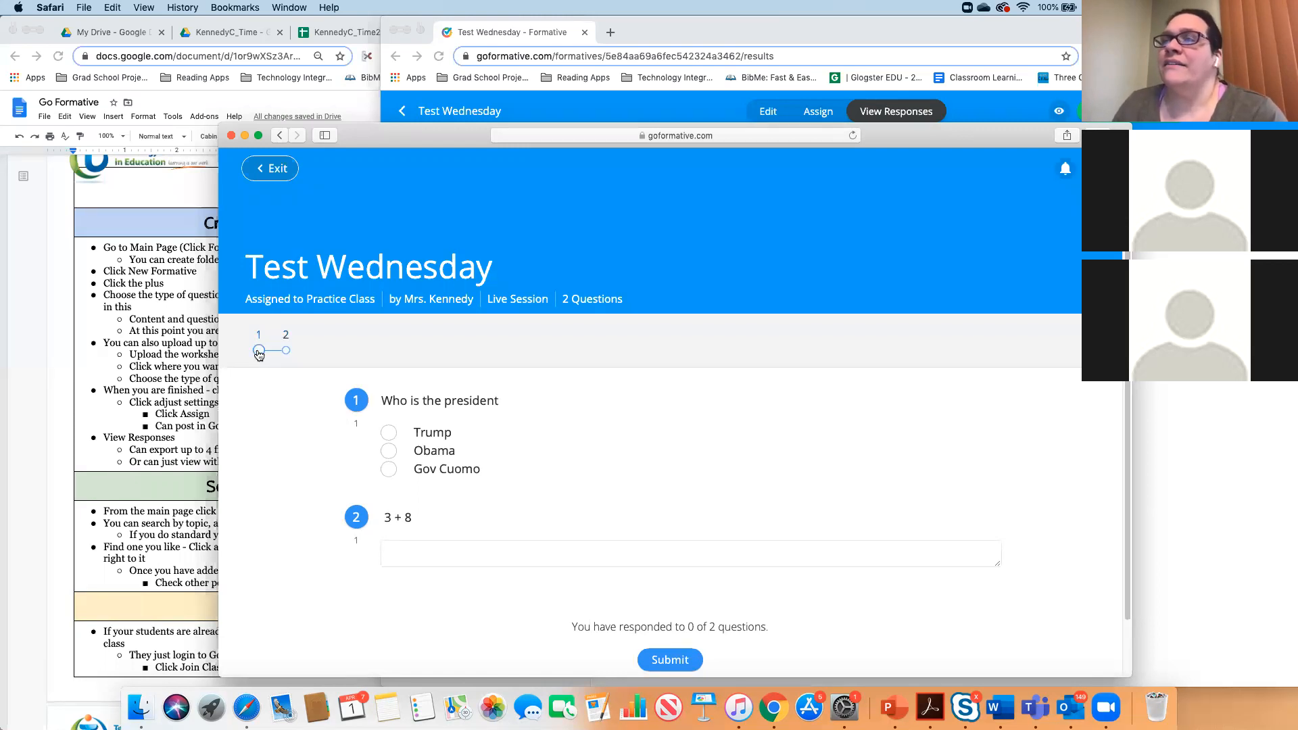
click(389, 436)
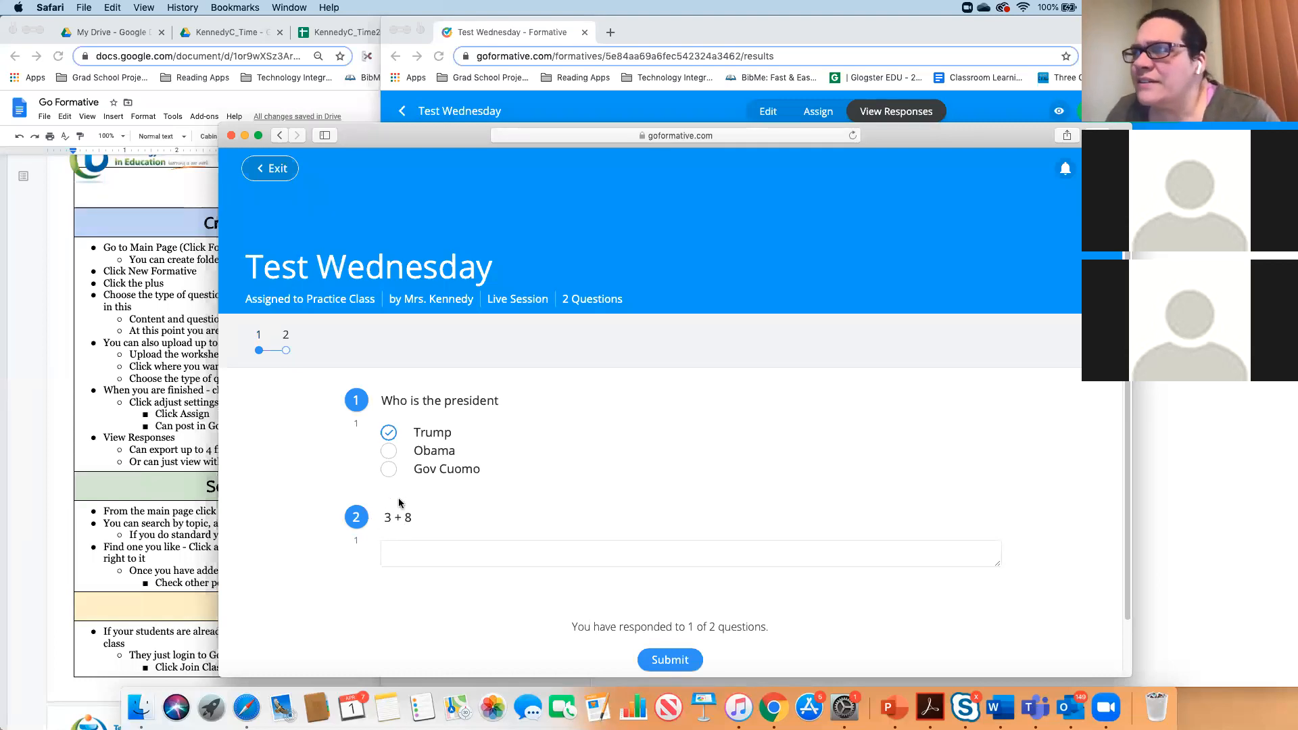
drag(968, 133, 885, 27)
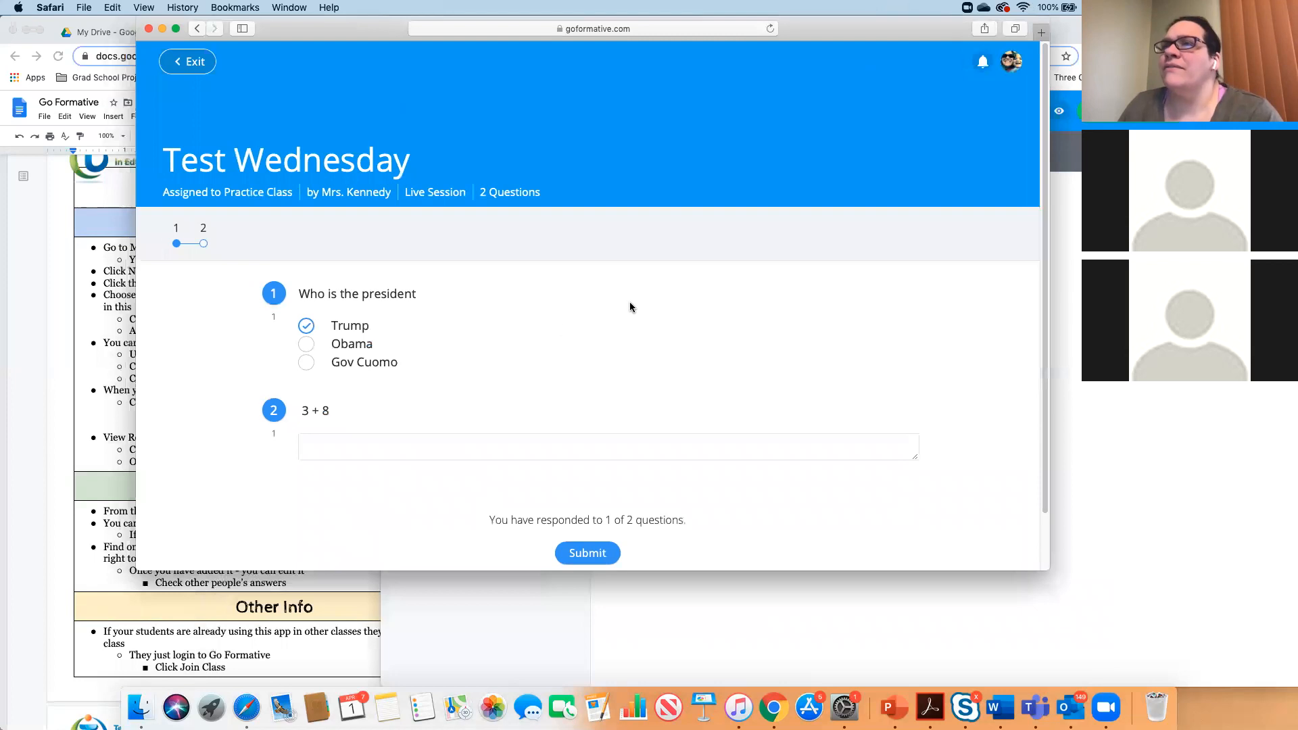
- Answer question 2 with 10, then submit and confirm the student's responses
click(489, 448)
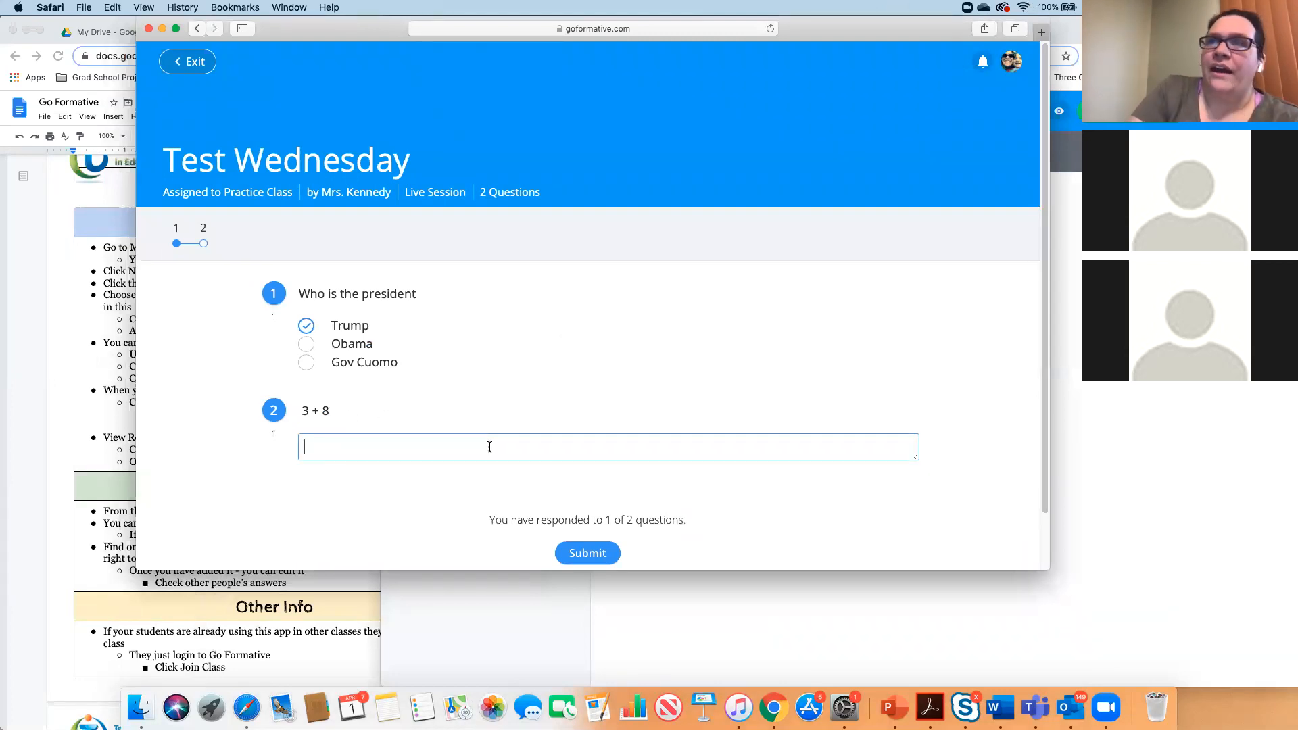
text(10)
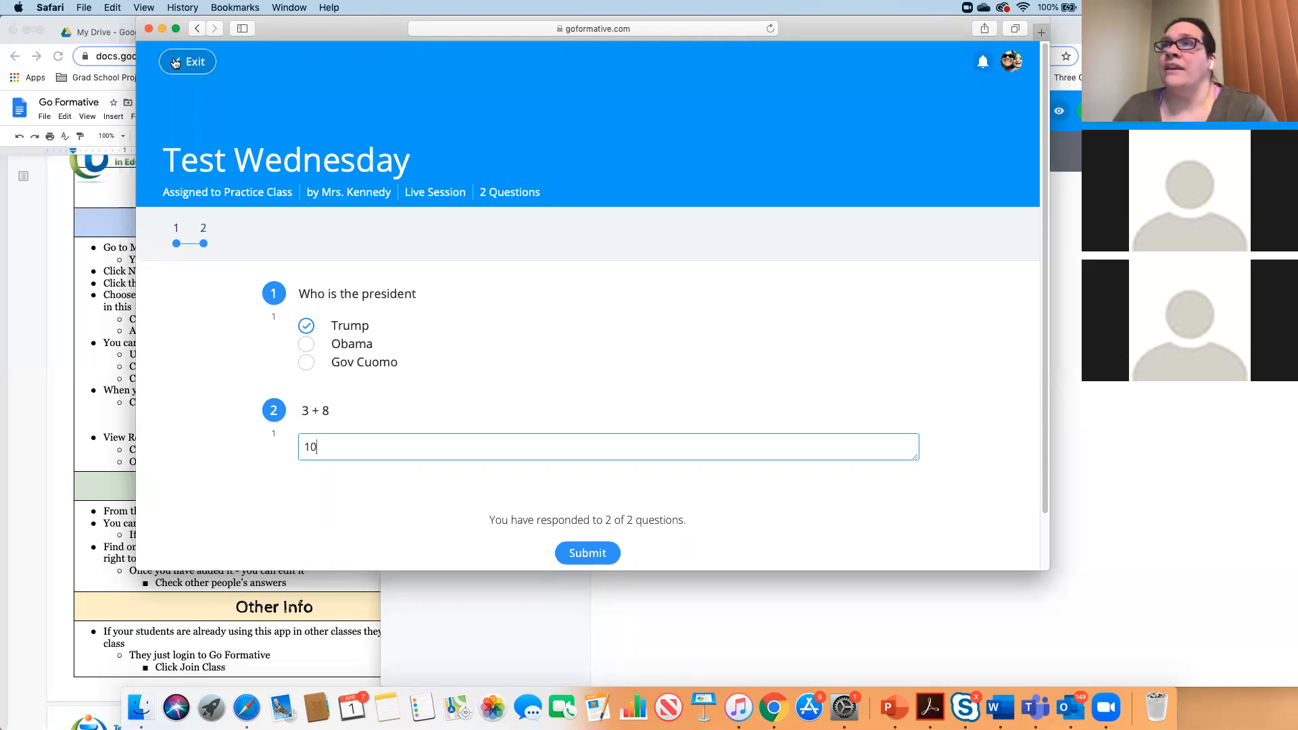
click(592, 553)
click(546, 336)
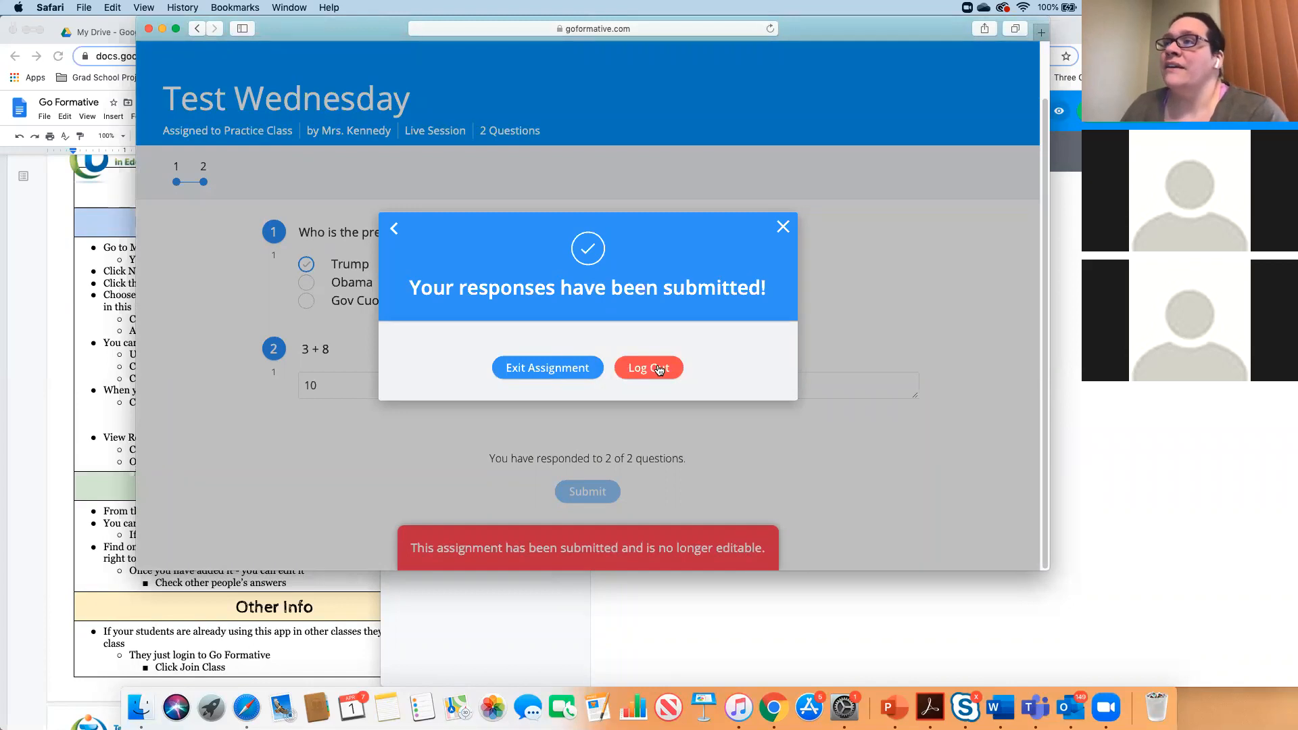
click(533, 371)
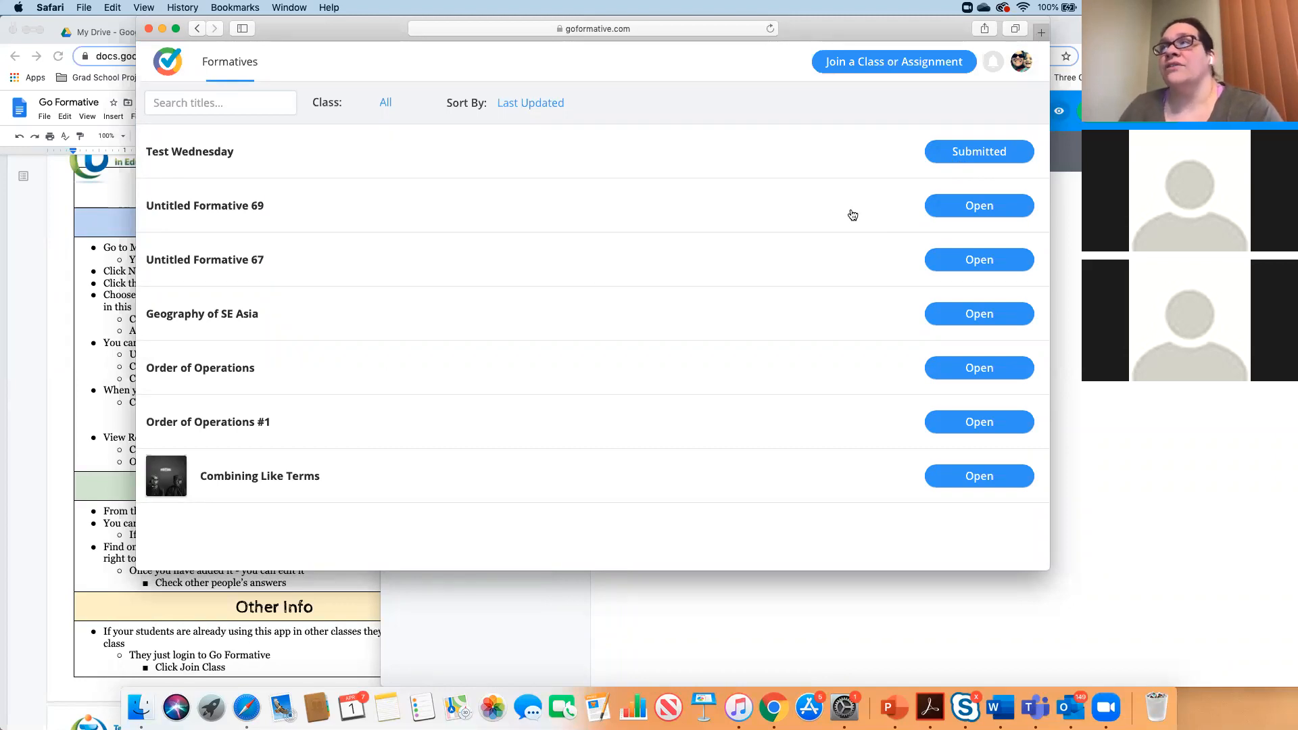
- Open Combining Like Terms, enter 3m + 7 for question 1, then exit to the list
click(959, 479)
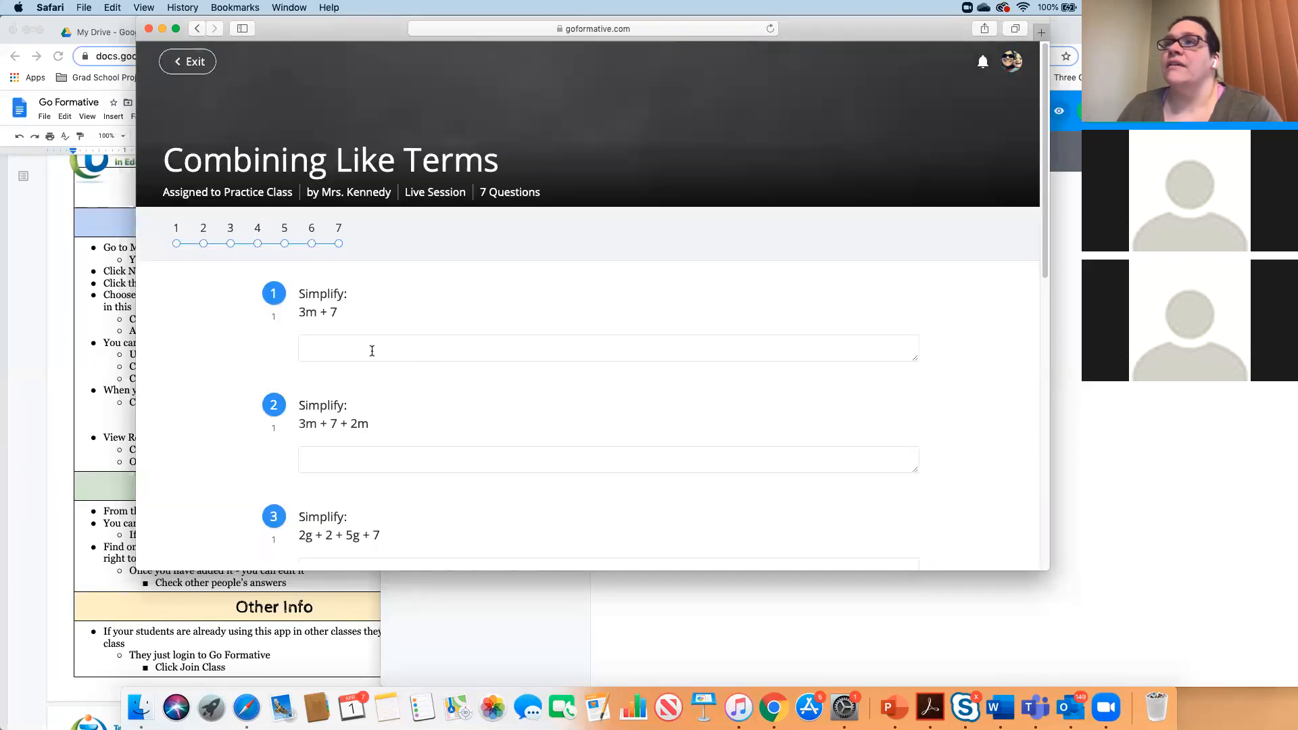
scroll(314, 324, down, 1)
click(321, 352)
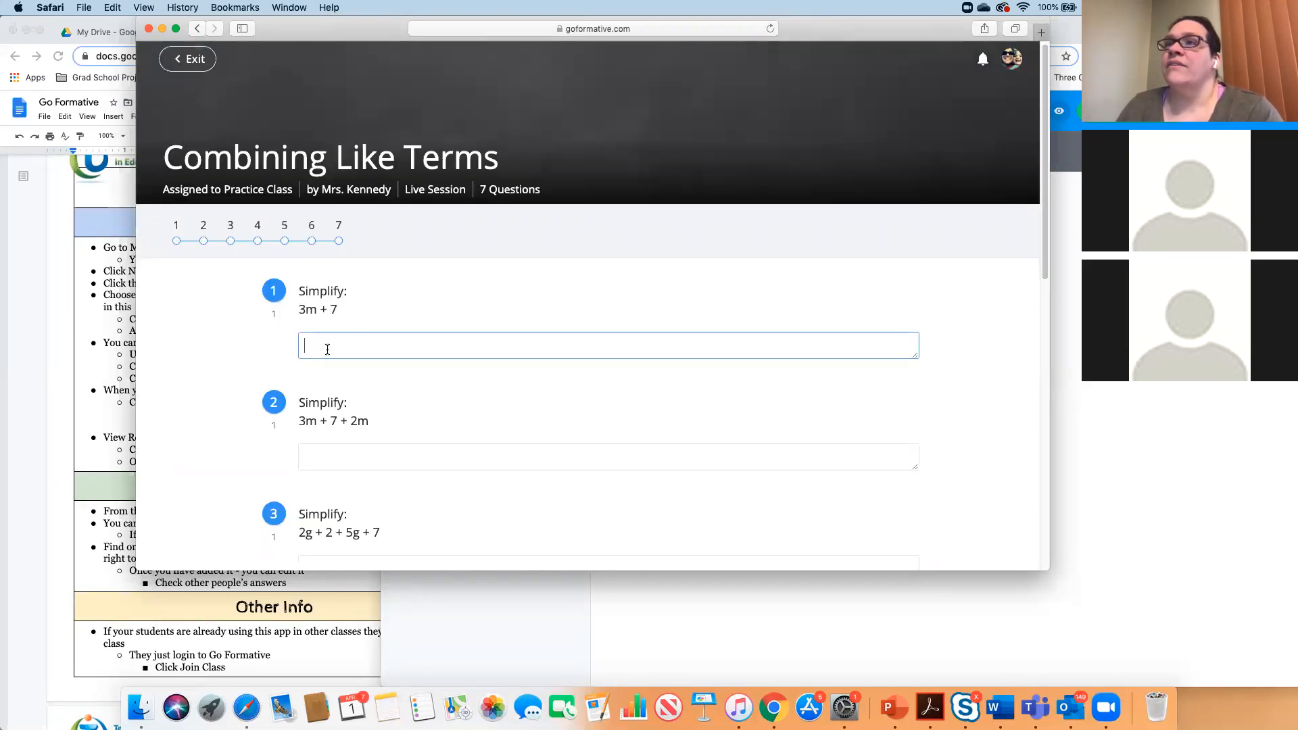
text(m )
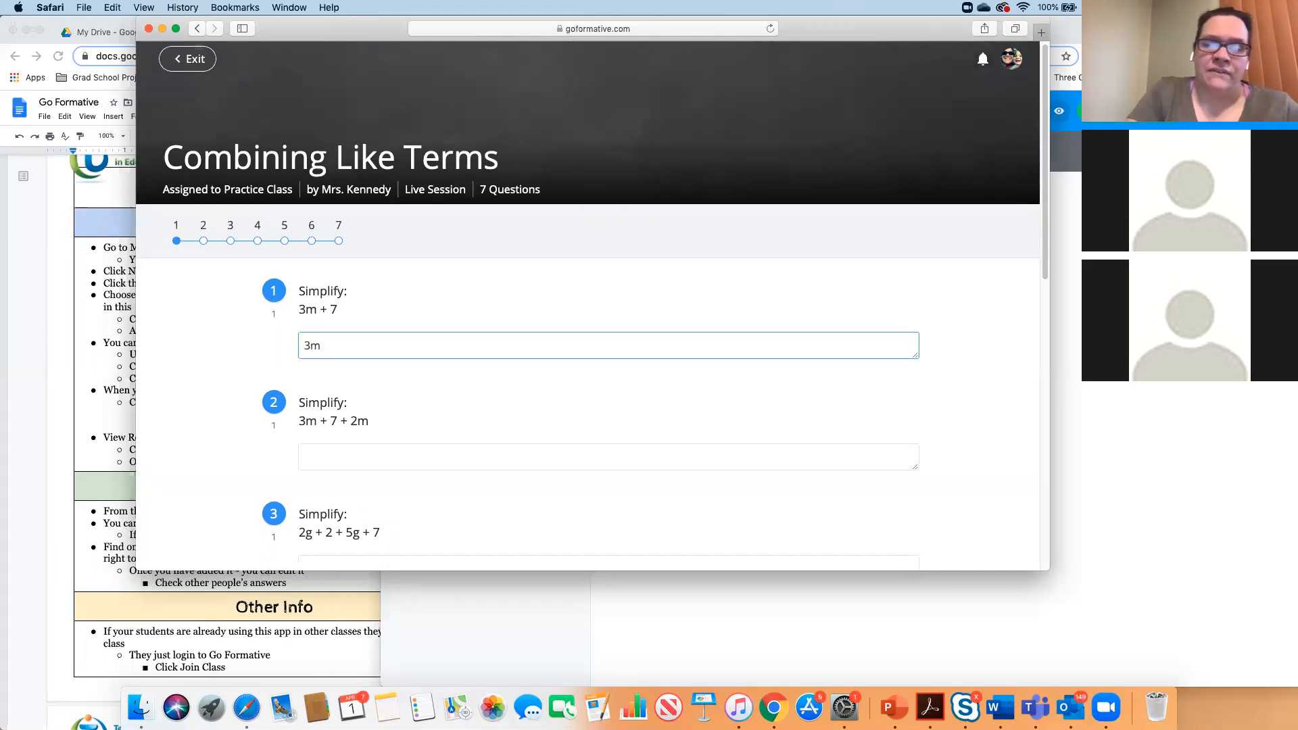
text(+ 7)
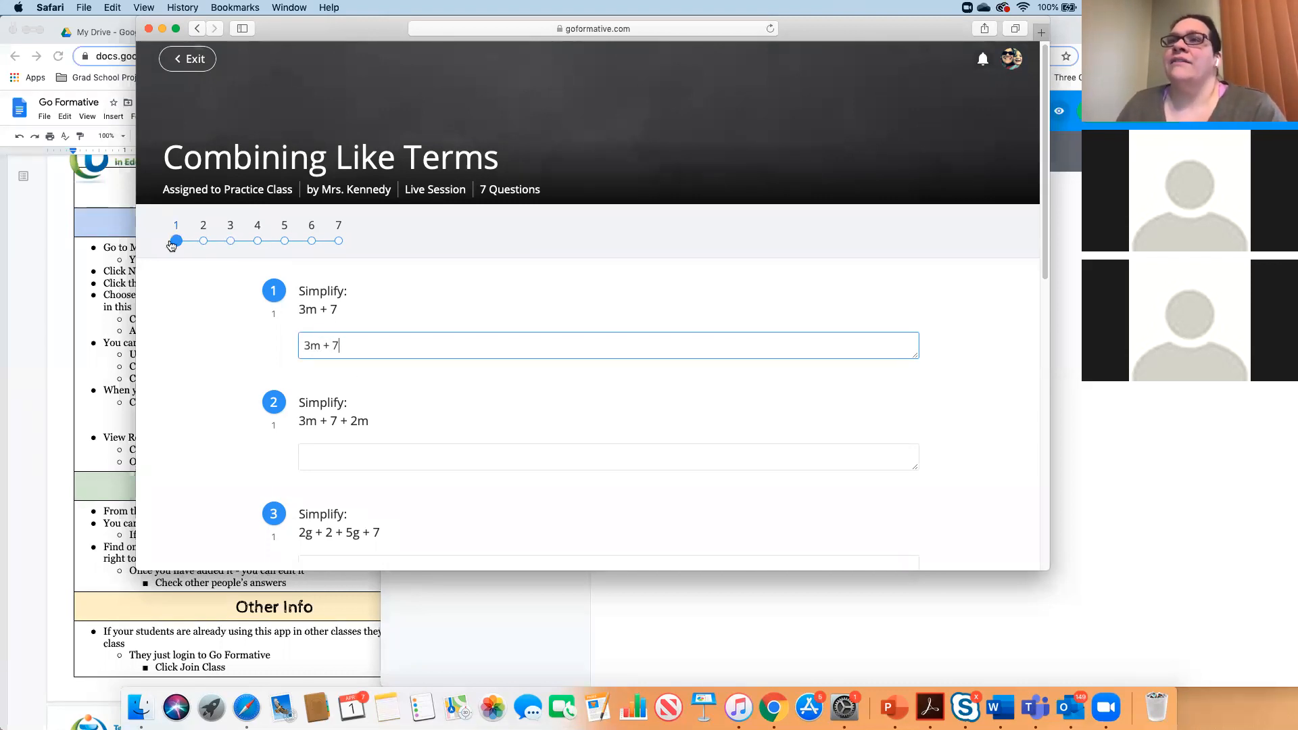
click(403, 326)
scroll(403, 325, down, 10)
scroll(403, 311, up, 10)
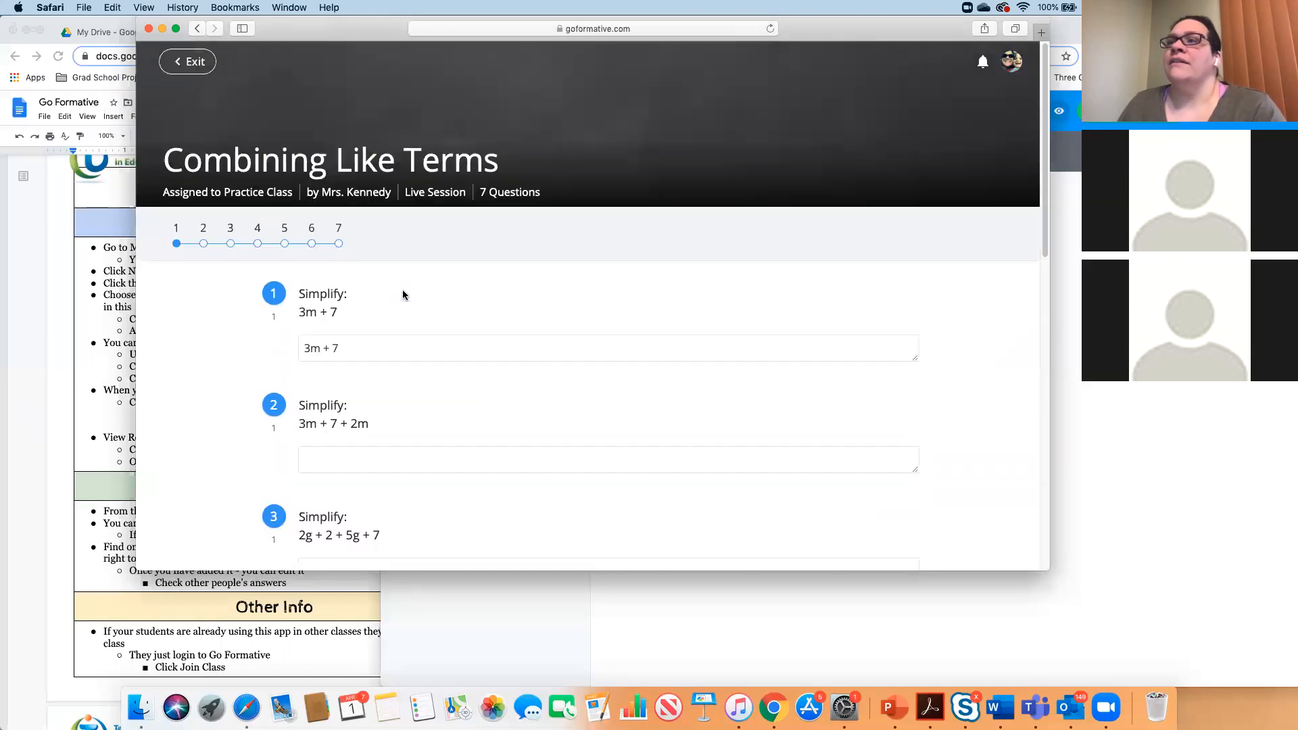
click(180, 69)
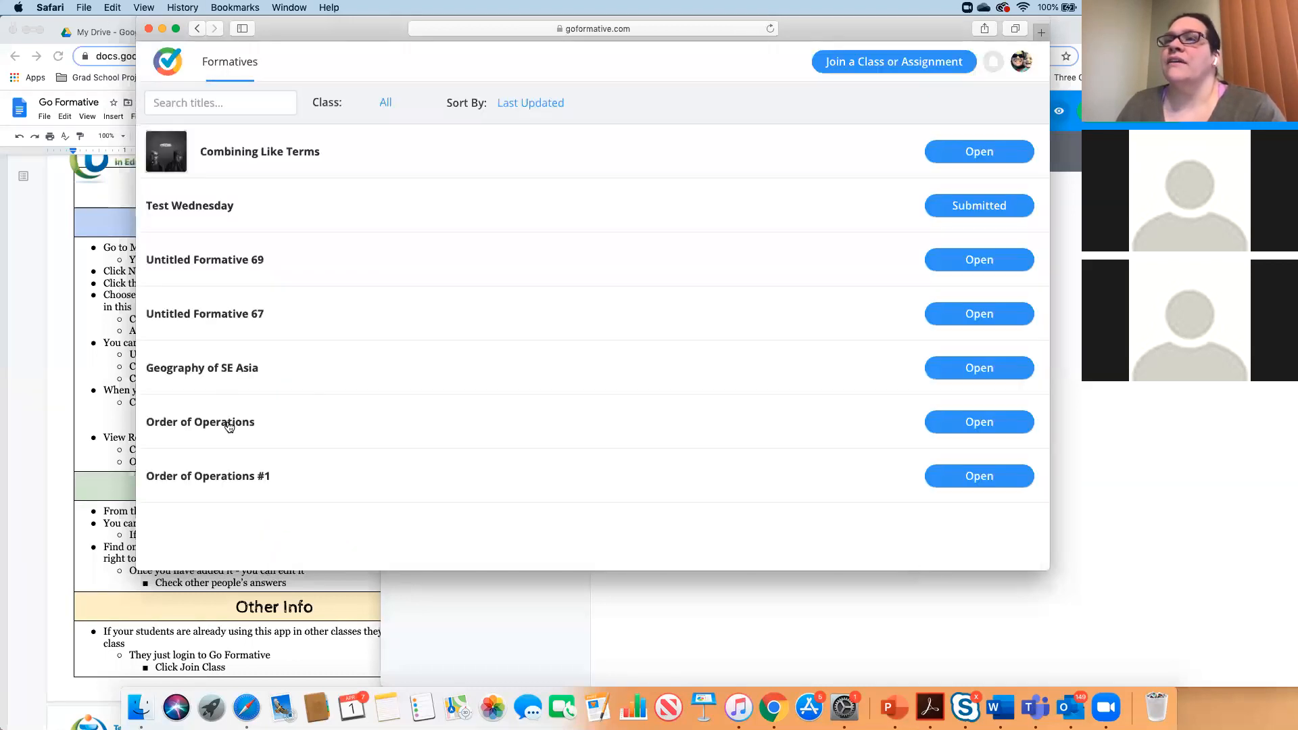
- Open Order of Operations and bring up question 5's Show Your Work drawing space
click(995, 420)
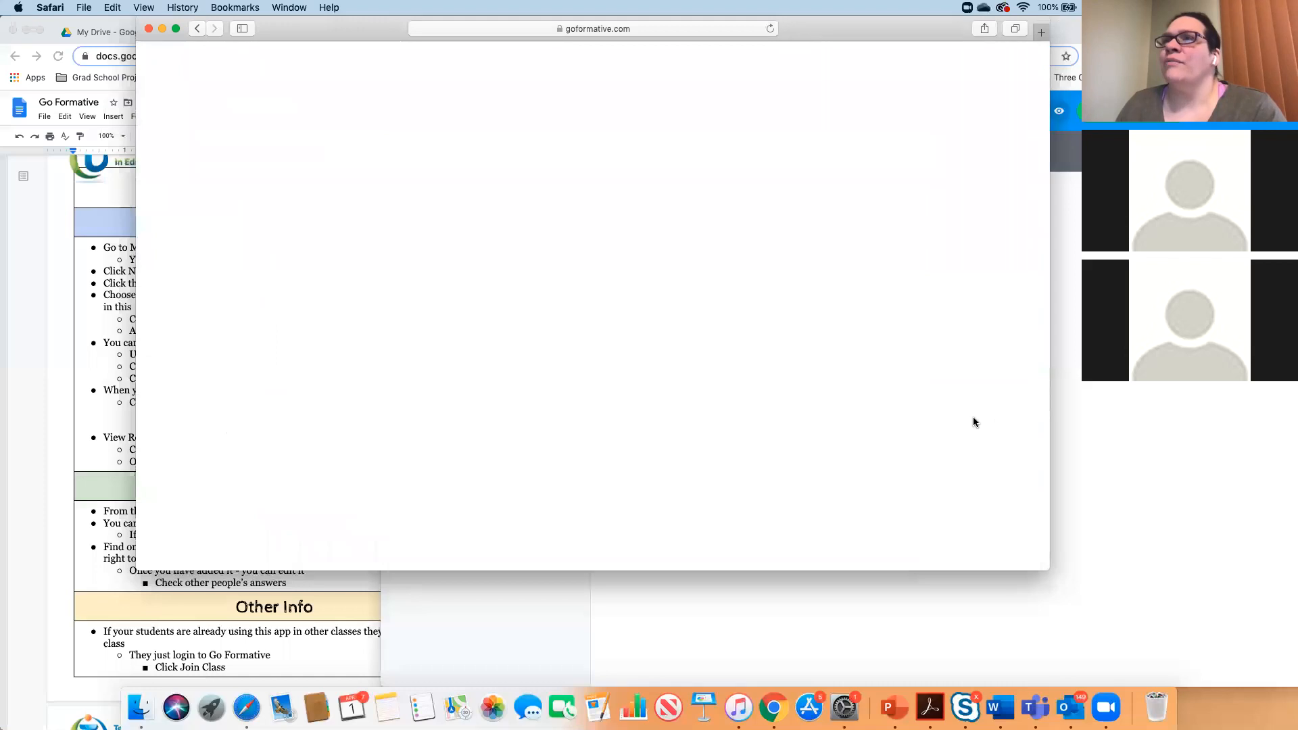
scroll(385, 368, down, 15)
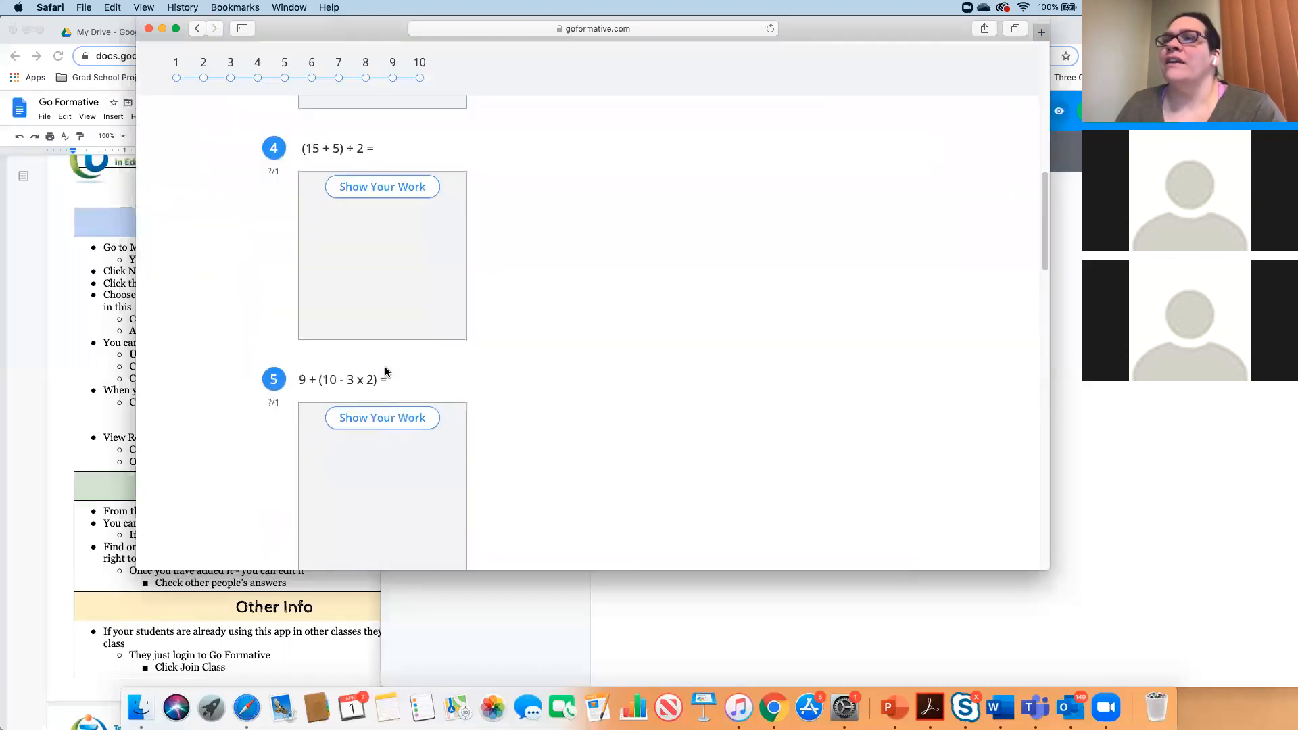
scroll(388, 365, up, 8)
scroll(387, 366, up, 2)
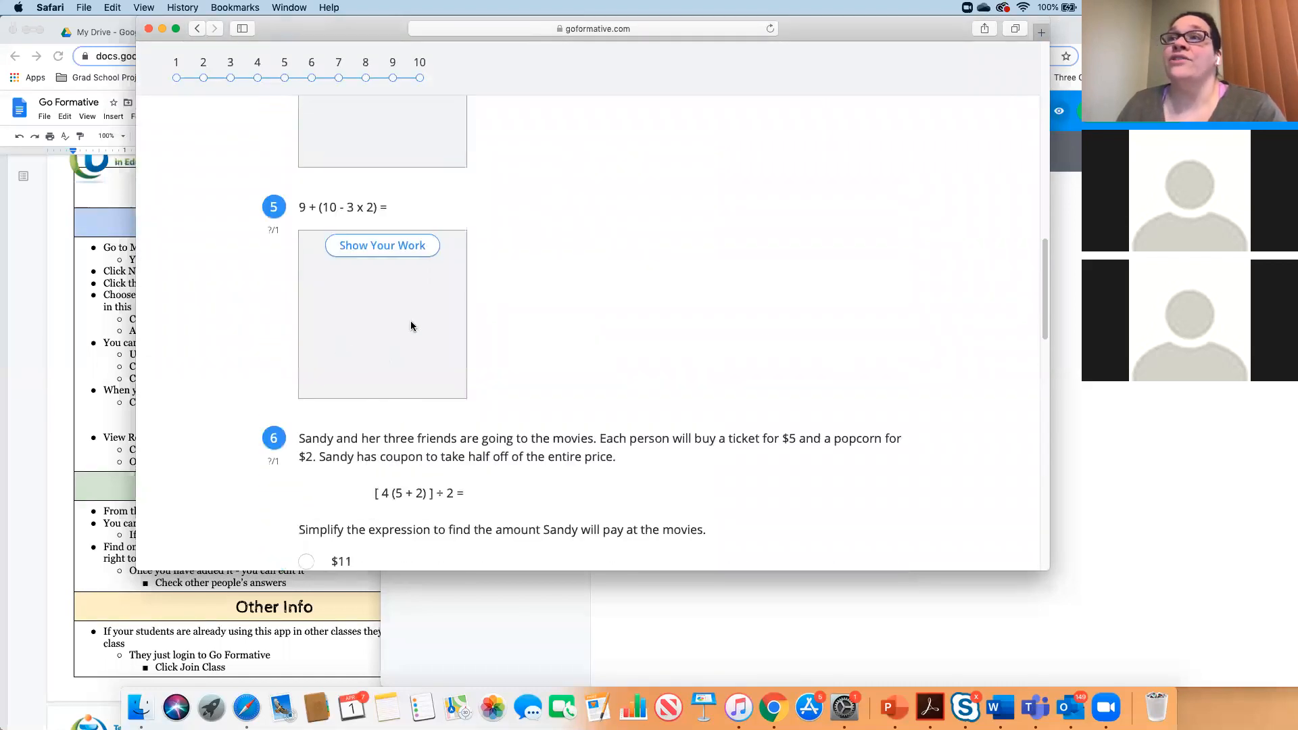
click(364, 248)
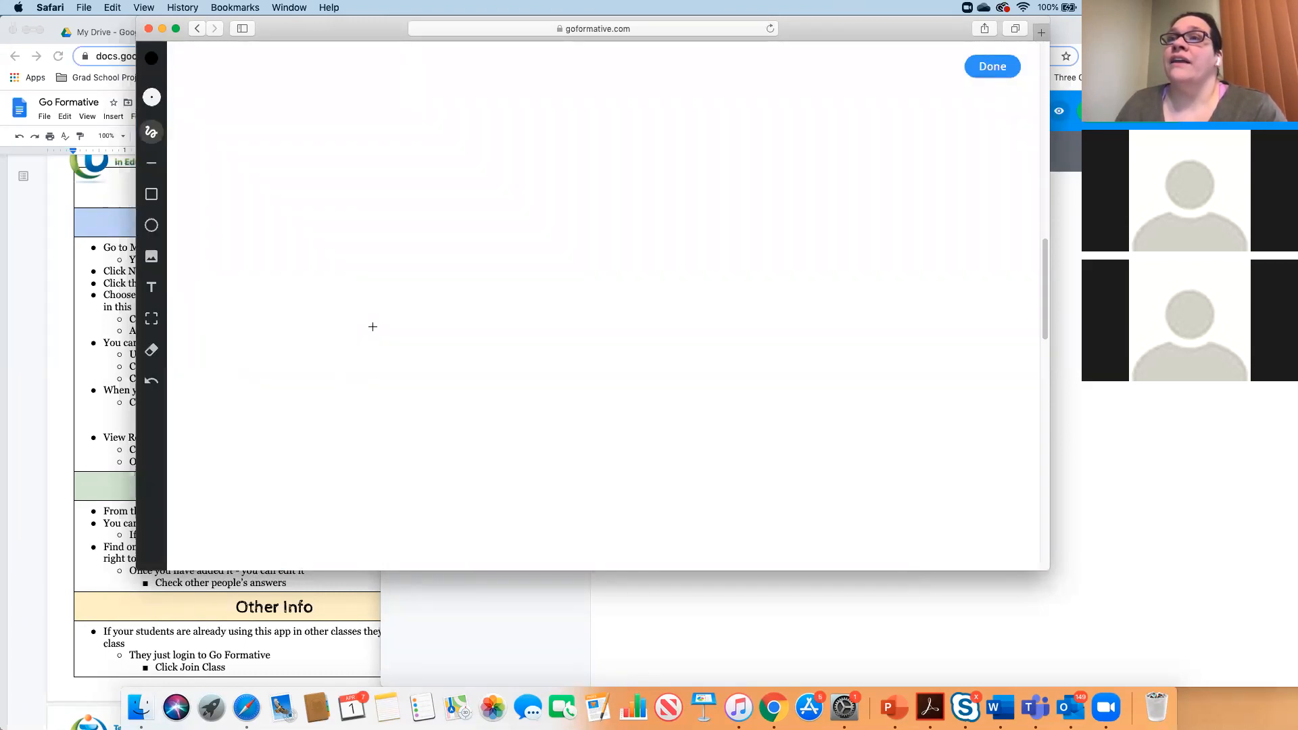
- Try inserting a picture, cancel it, and close the student's Safari window
click(151, 256)
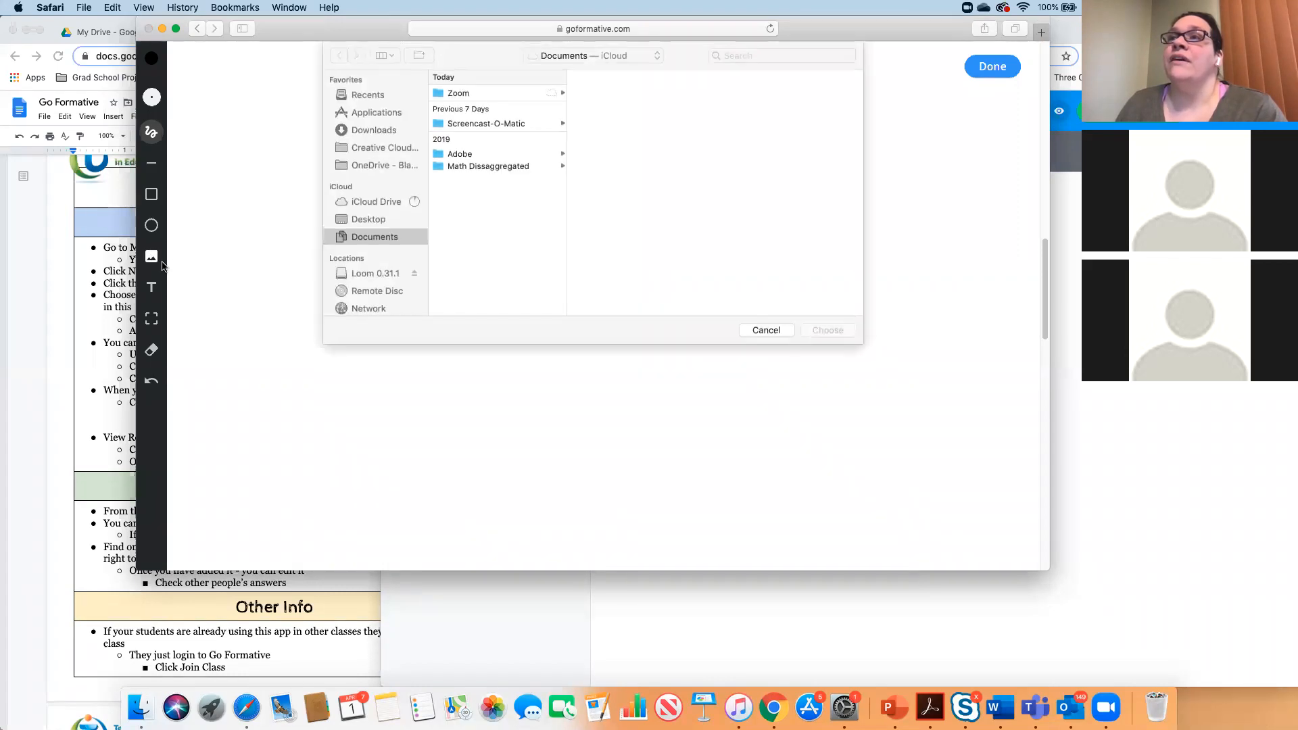
click(768, 333)
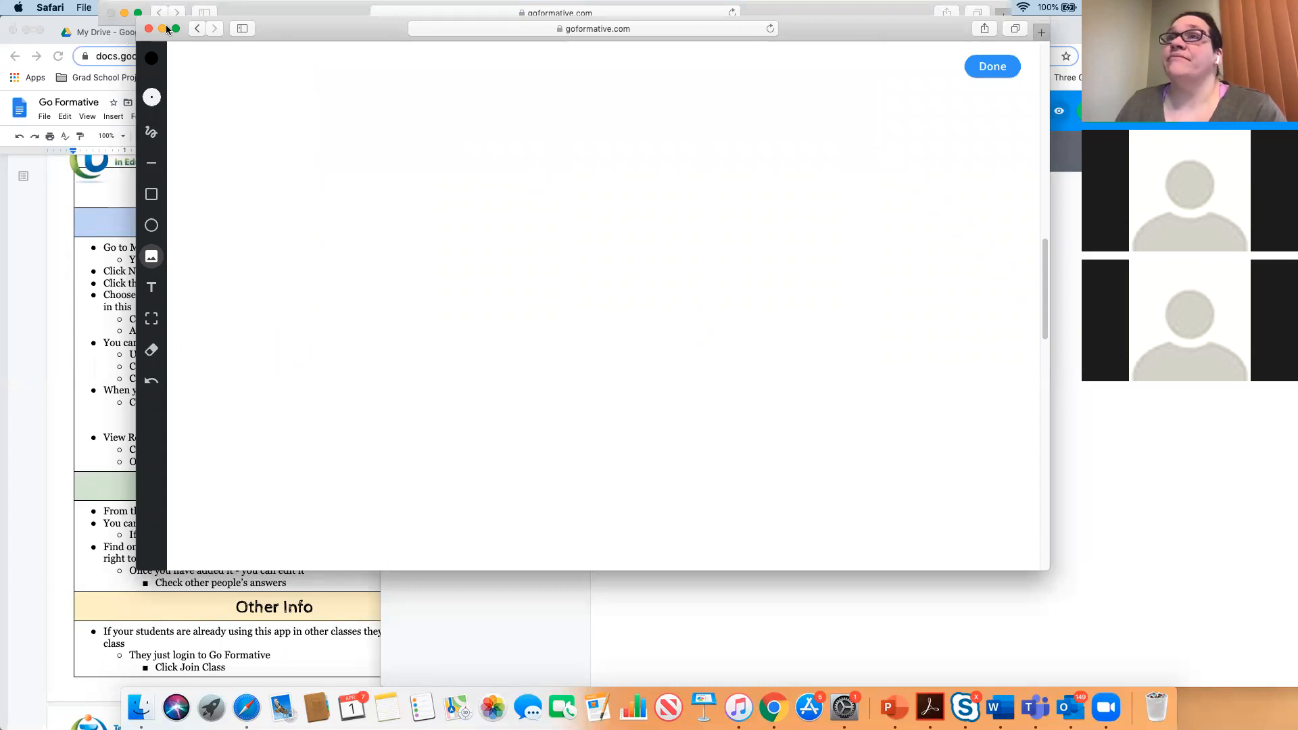
click(148, 28)
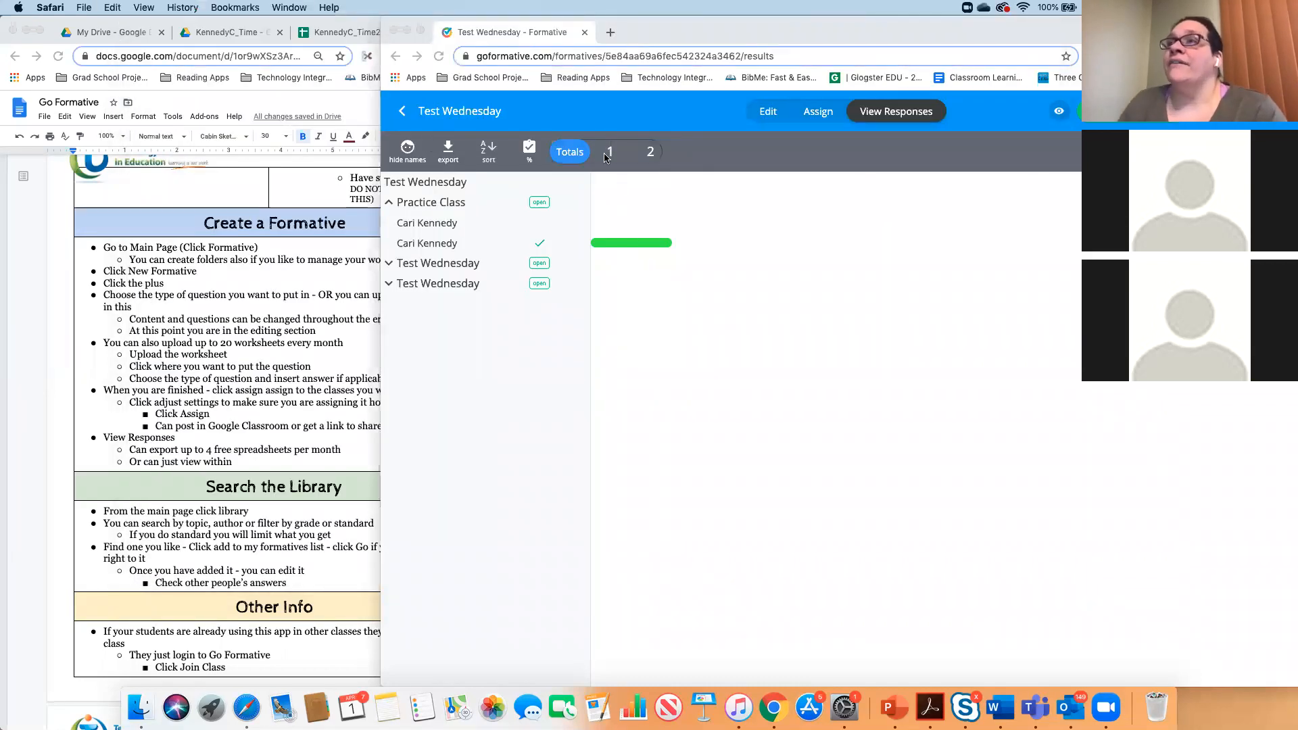
- Move the results window left and review the student's two answers, ending on 3 + 8
drag(643, 31, 456, 34)
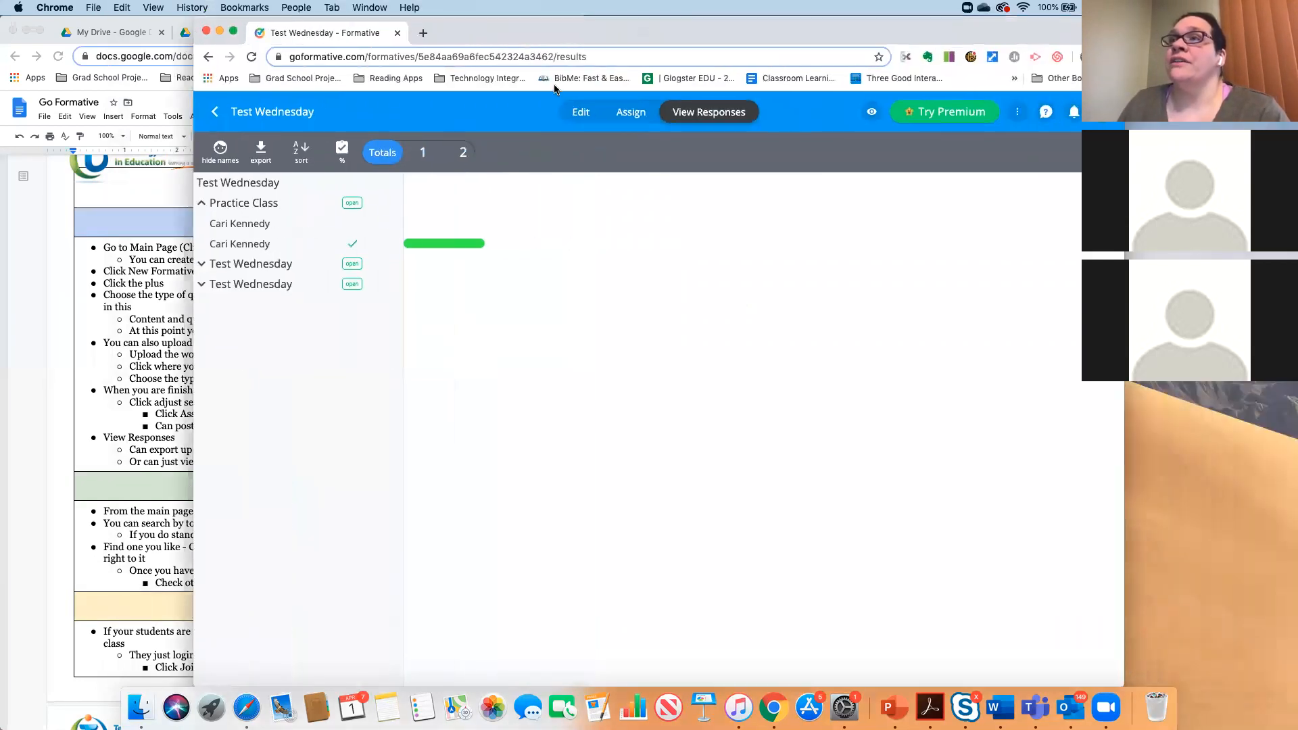
click(463, 248)
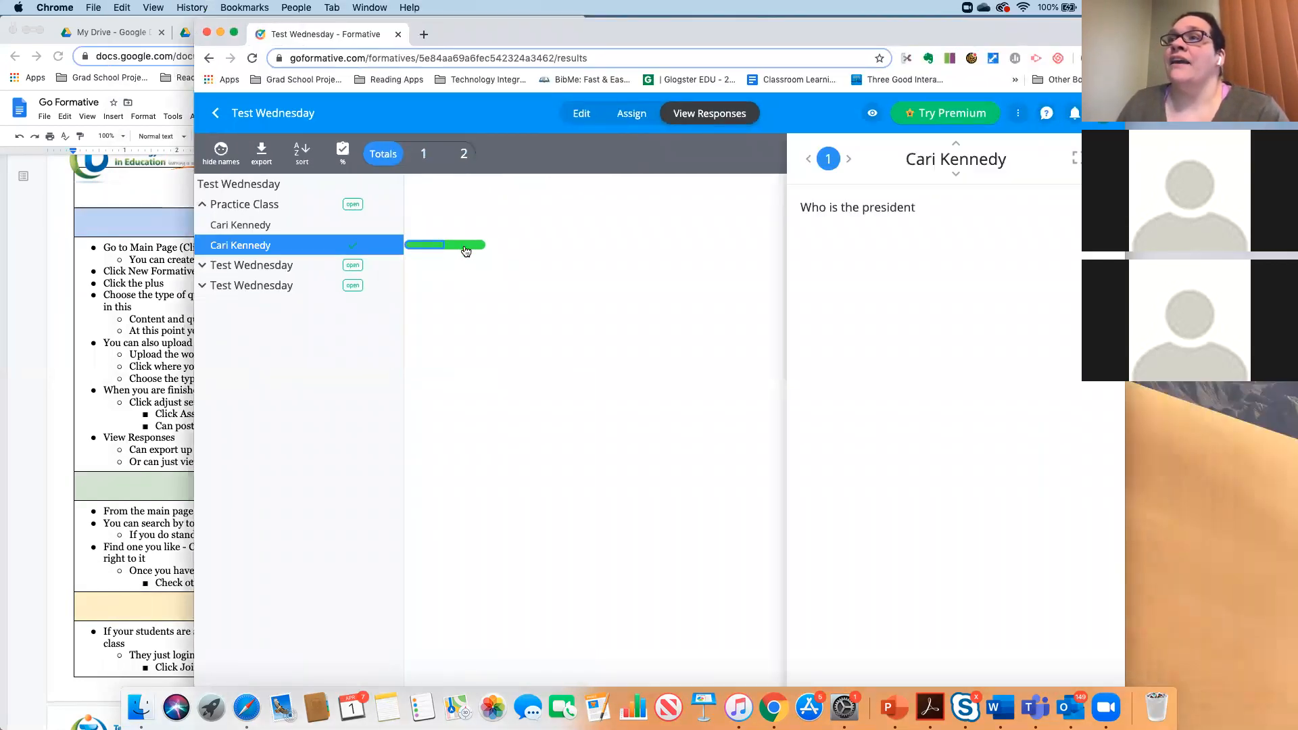
click(421, 246)
click(470, 248)
click(430, 248)
click(457, 248)
click(423, 249)
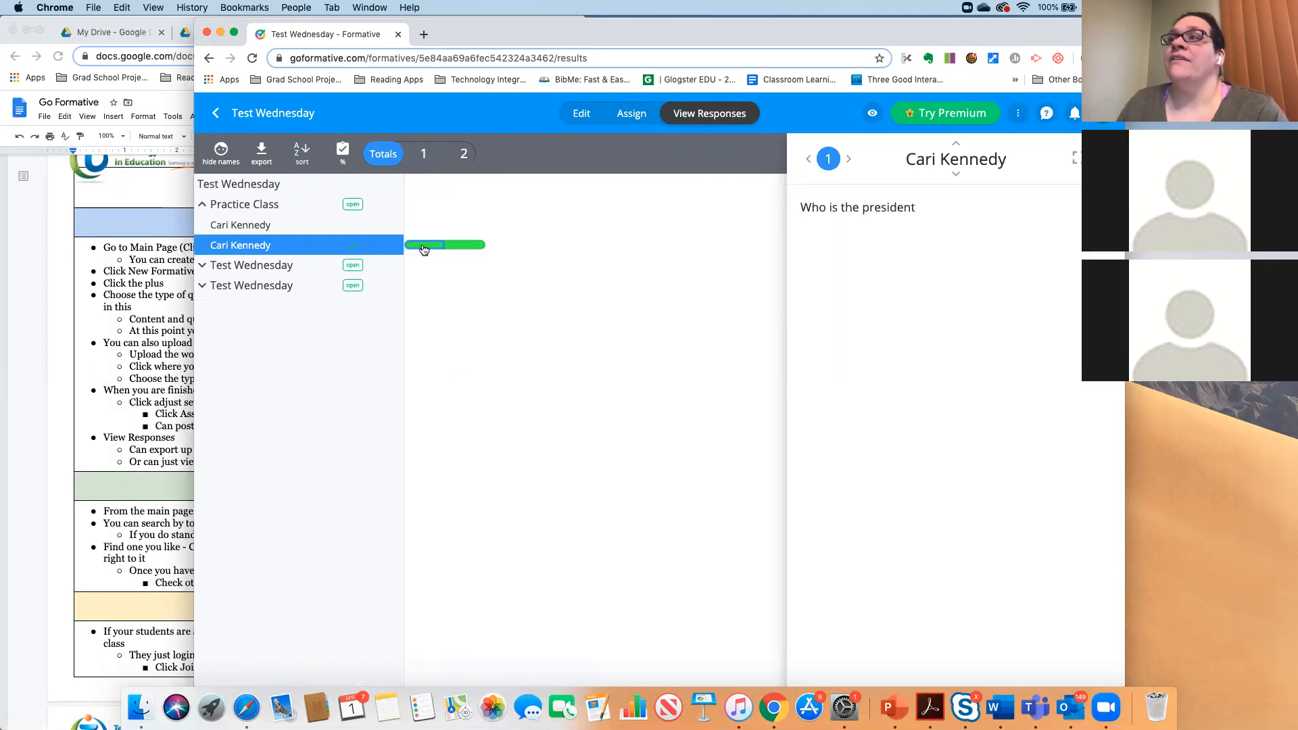
click(458, 248)
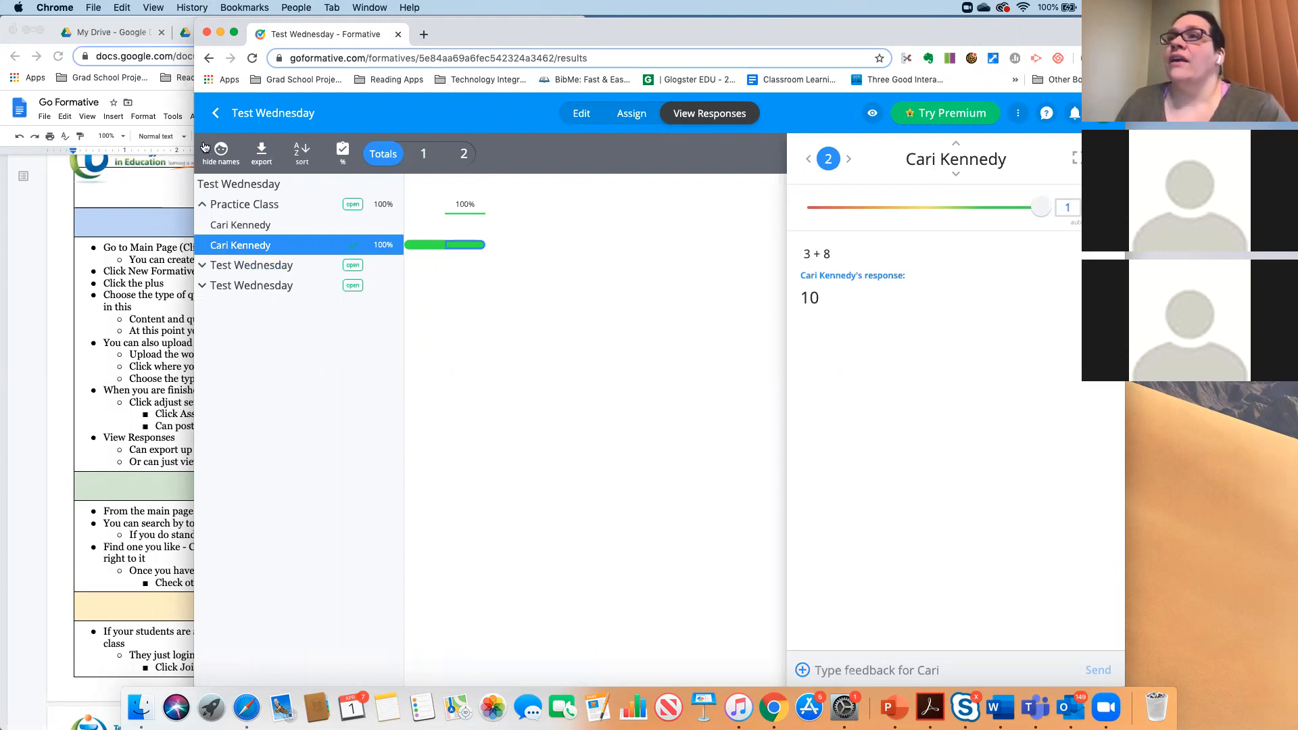
- Check the Export options, close them and the answer panel, and narrow the window beside the notes
click(261, 153)
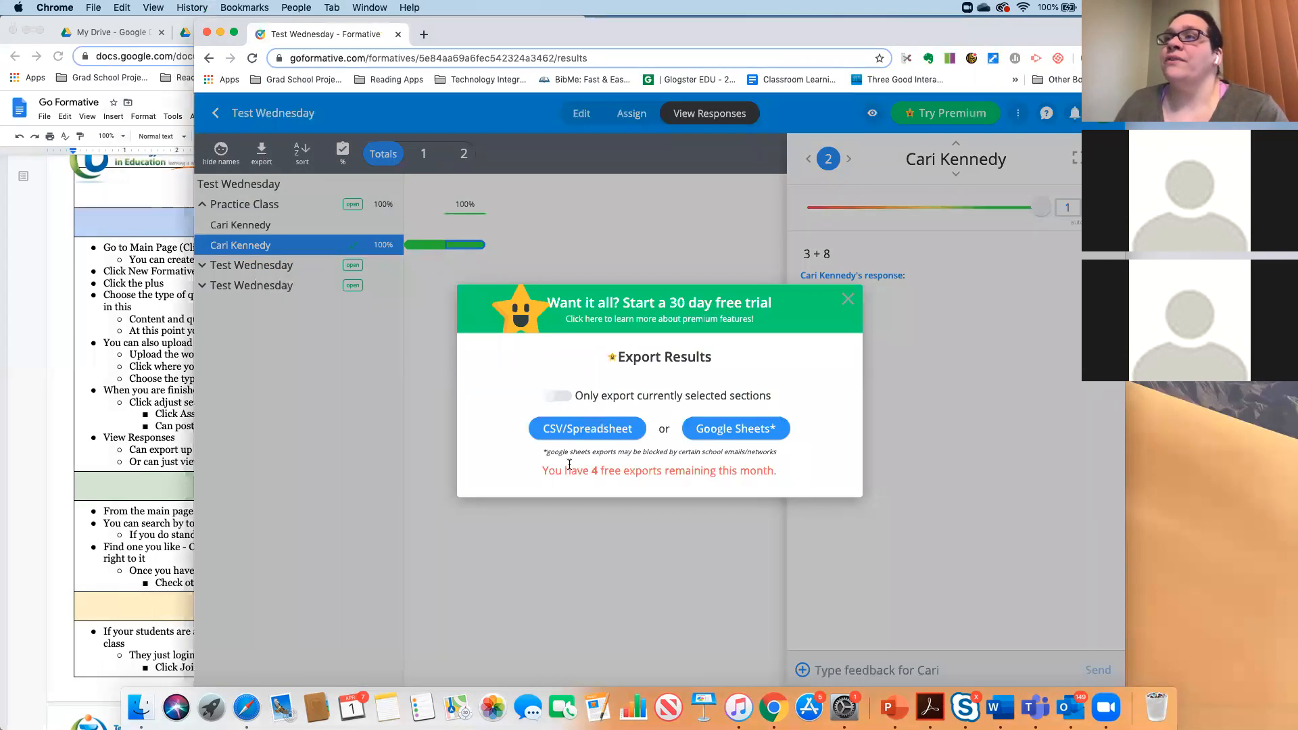
drag(565, 470, 757, 475)
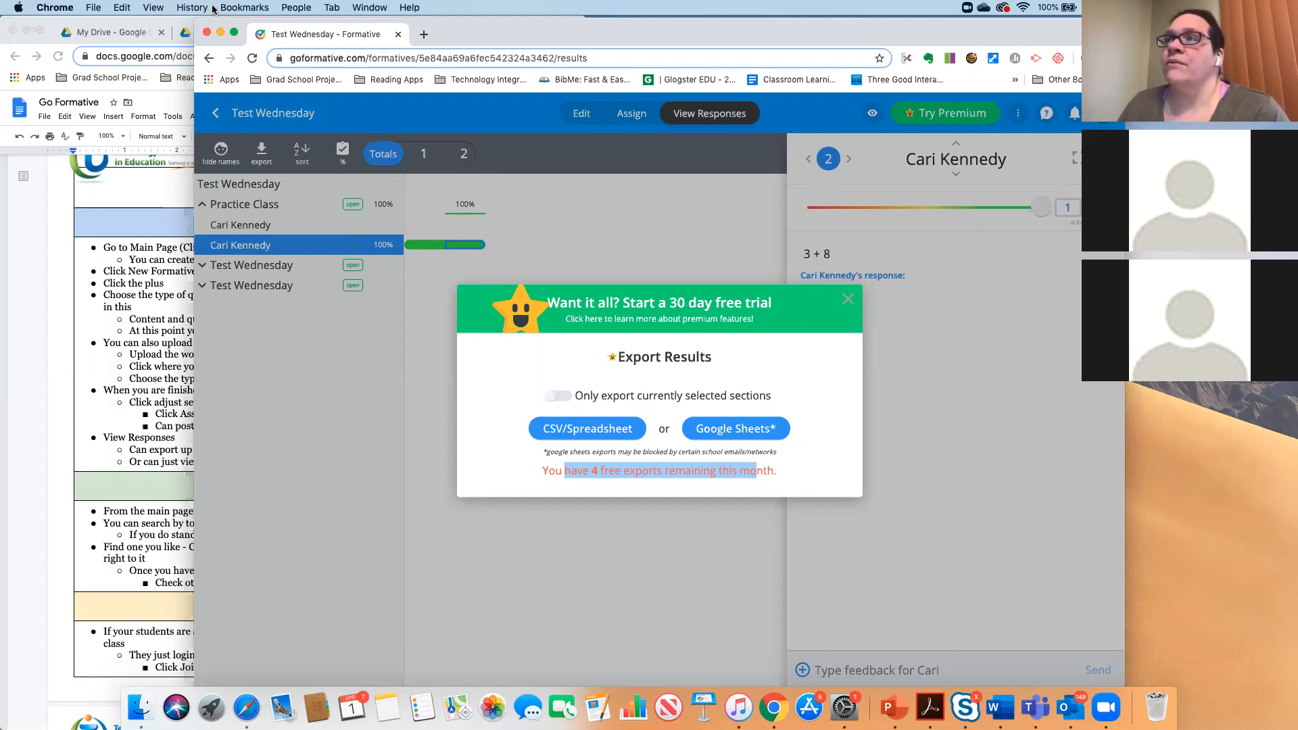
click(847, 301)
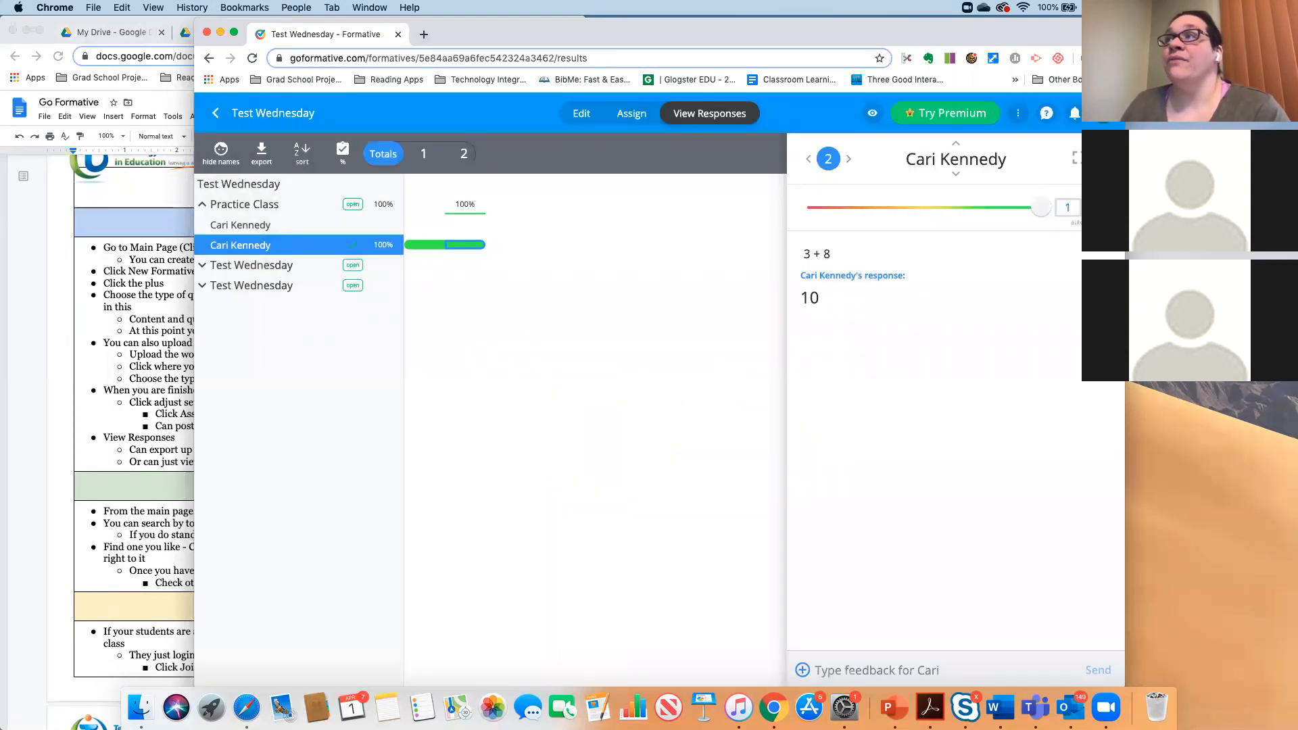
click(1105, 158)
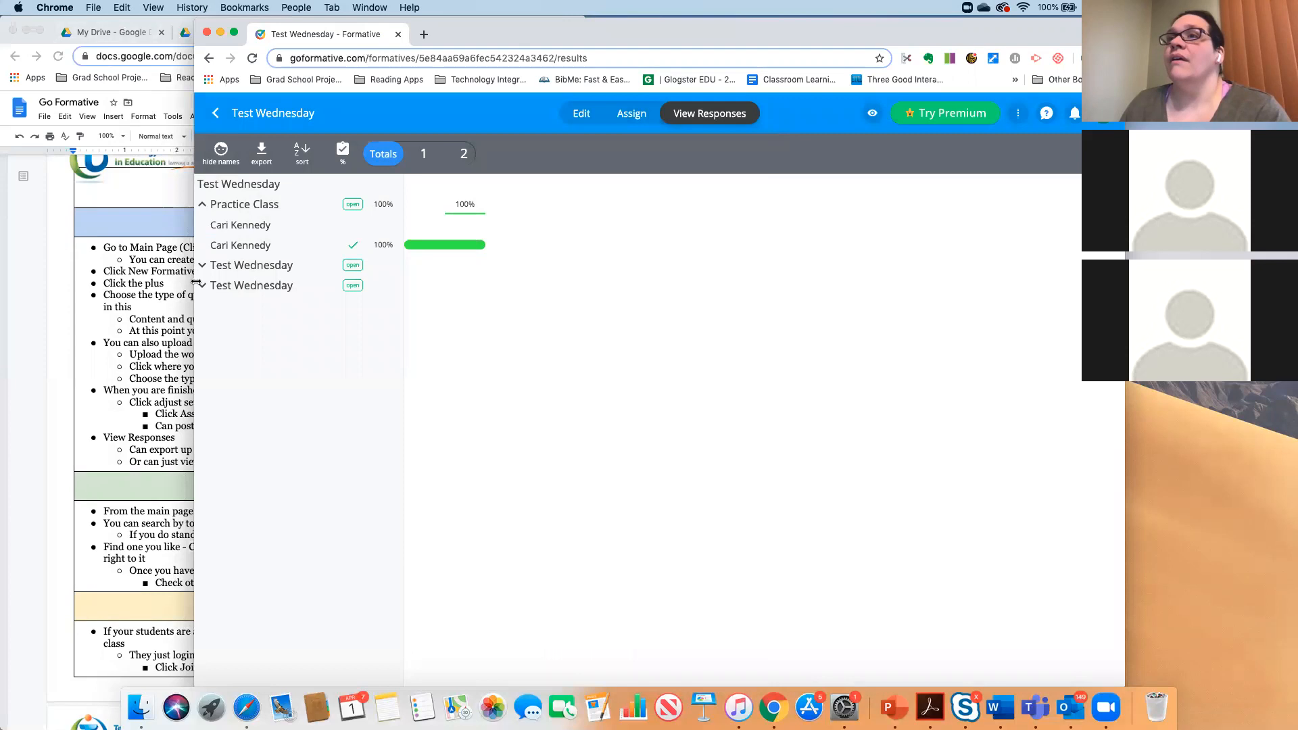
drag(194, 295, 558, 319)
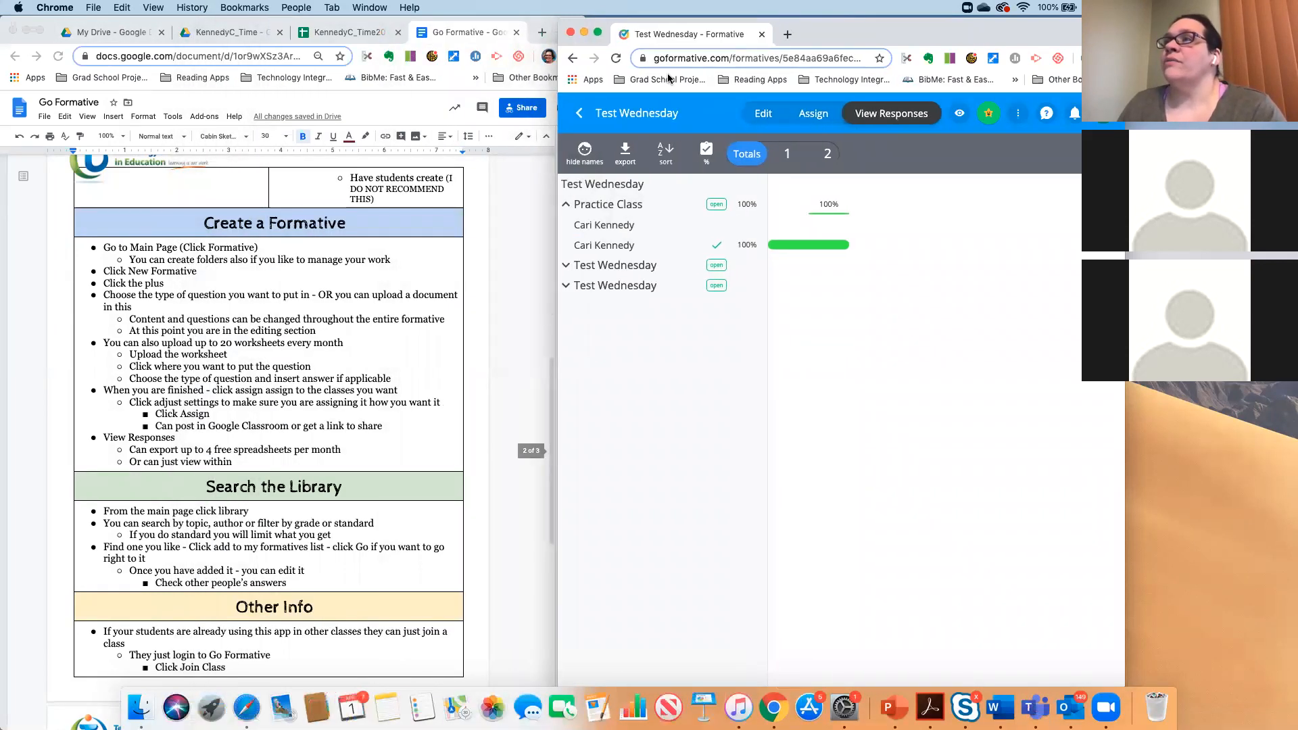
- Go back to the Formatives list and open the Crazy Taxi example activity
click(580, 114)
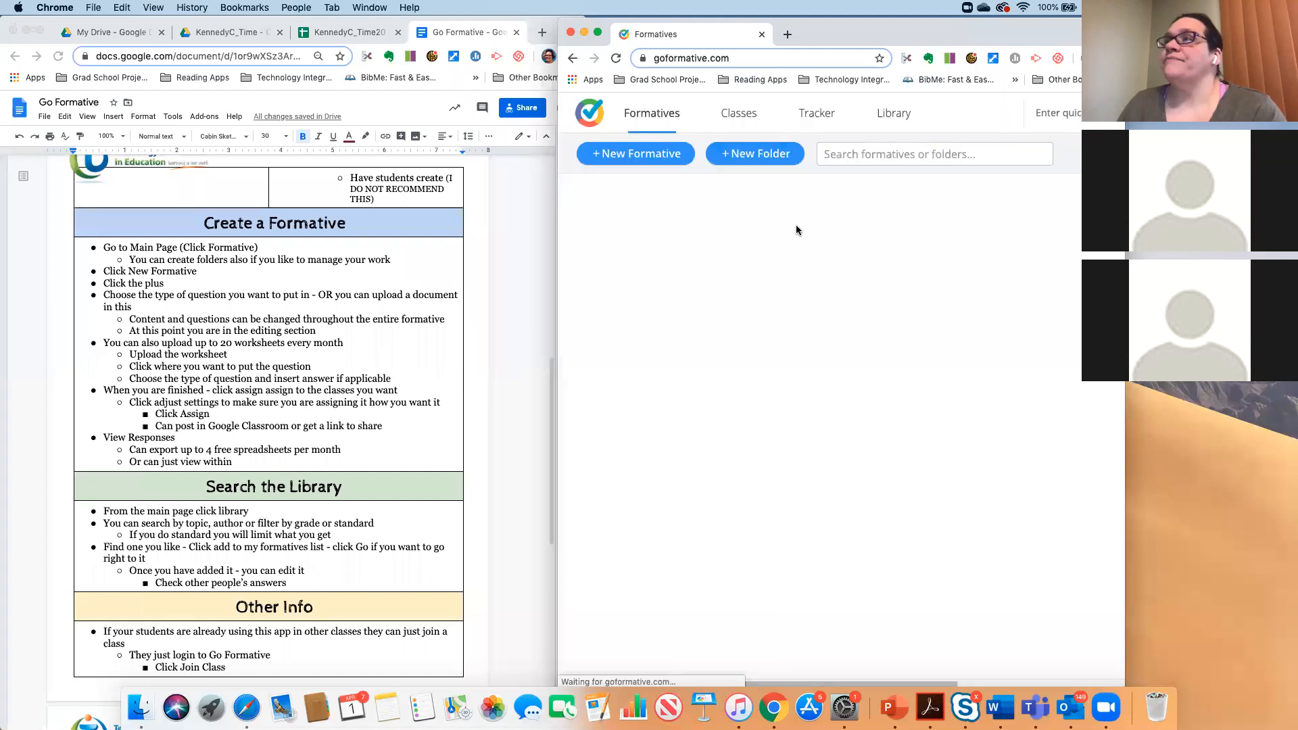
scroll(237, 345, down, 1)
scroll(237, 344, down, 2)
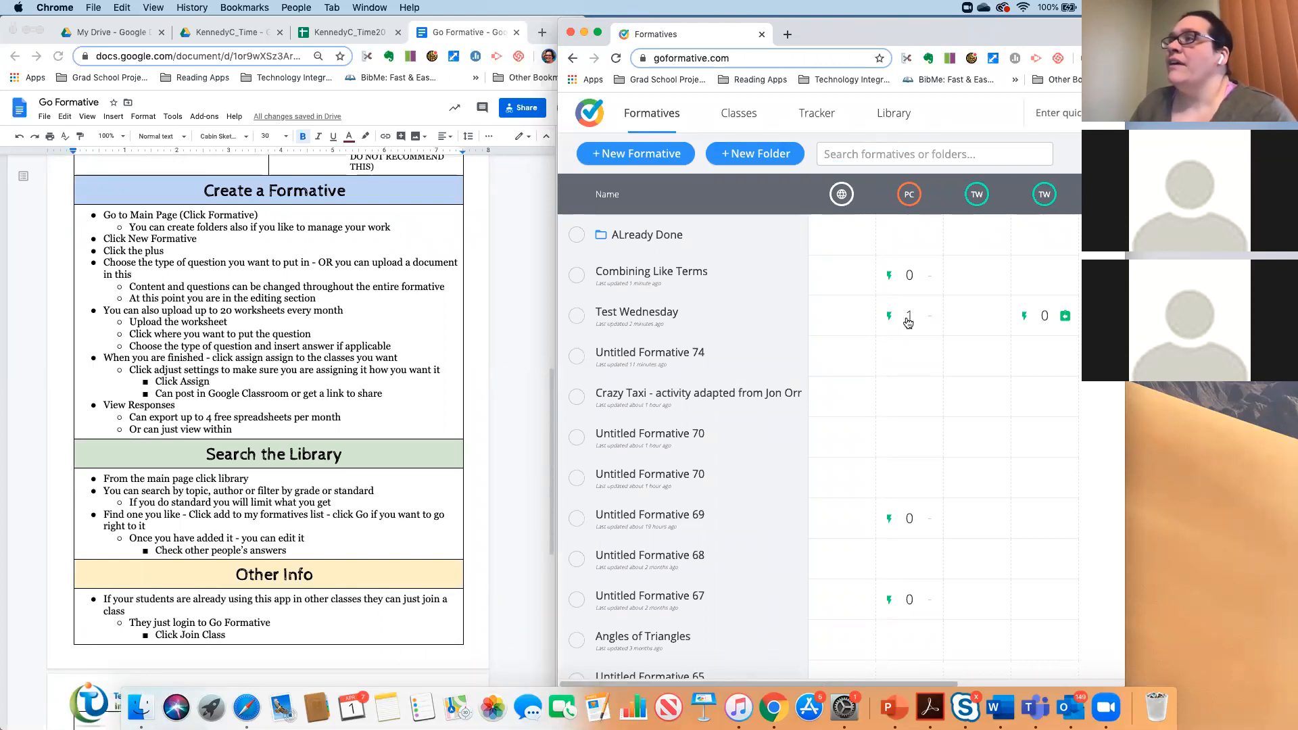
mouse_move(905, 325)
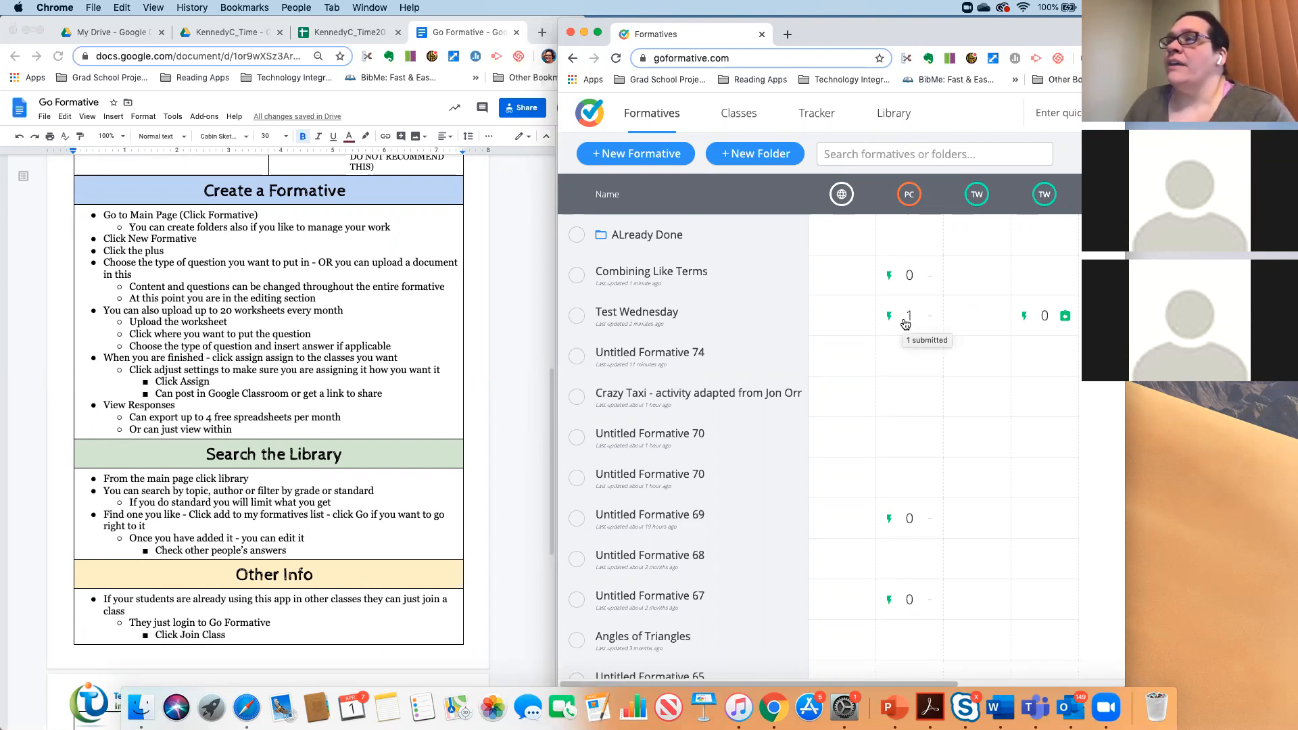
scroll(811, 335, down, 2)
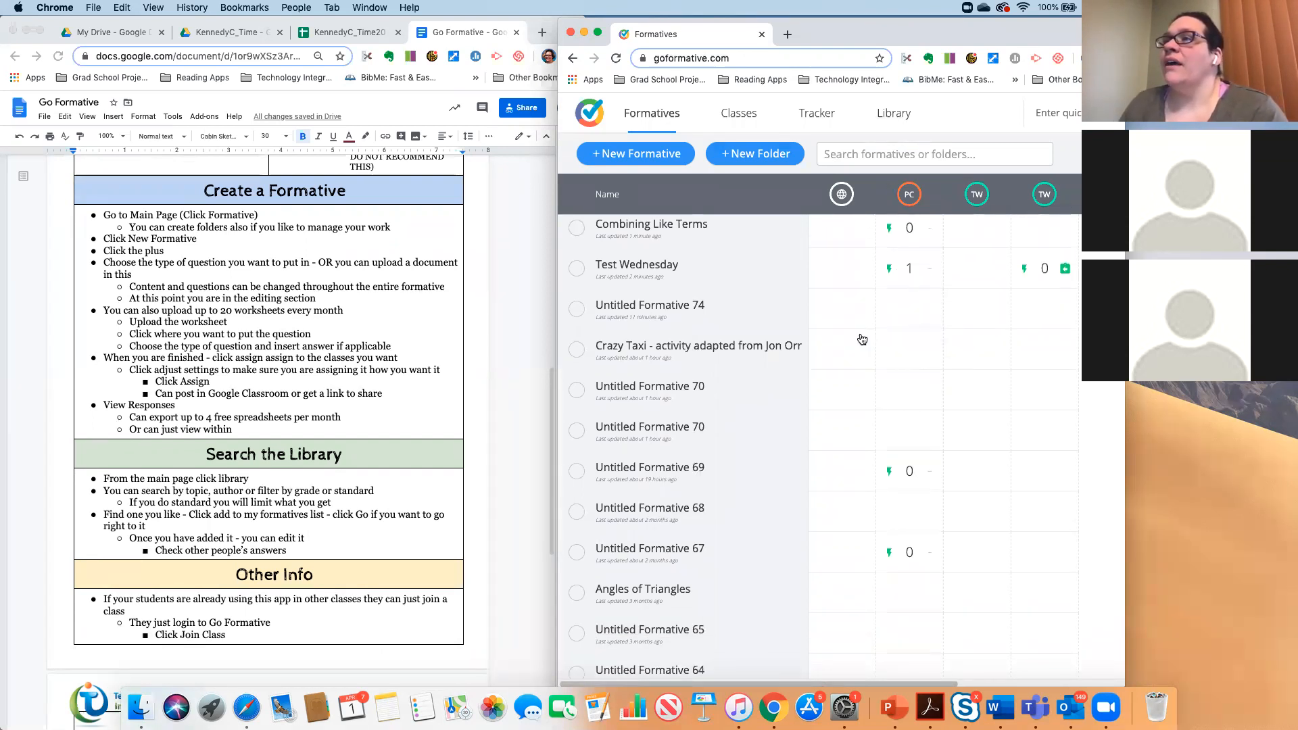
click(694, 347)
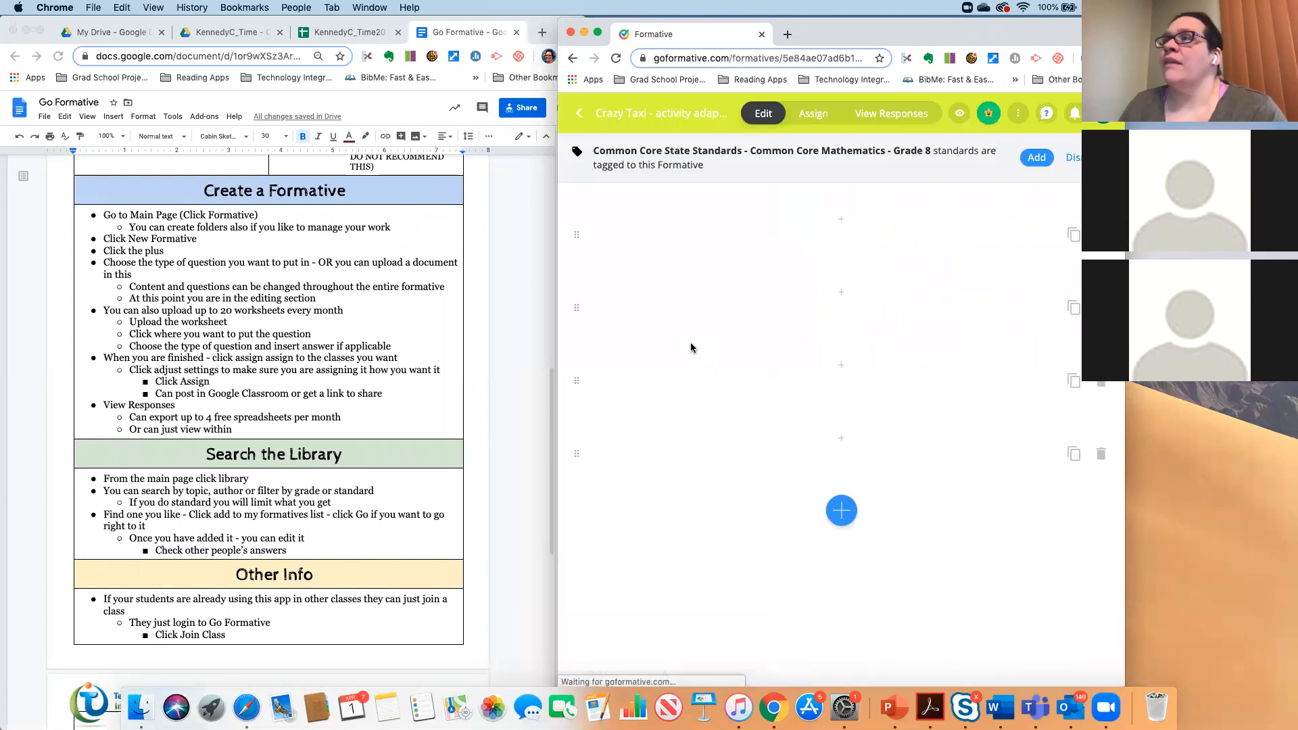
- Widen the browser window and scroll through the Crazy Taxi example's questions
drag(559, 352, 349, 350)
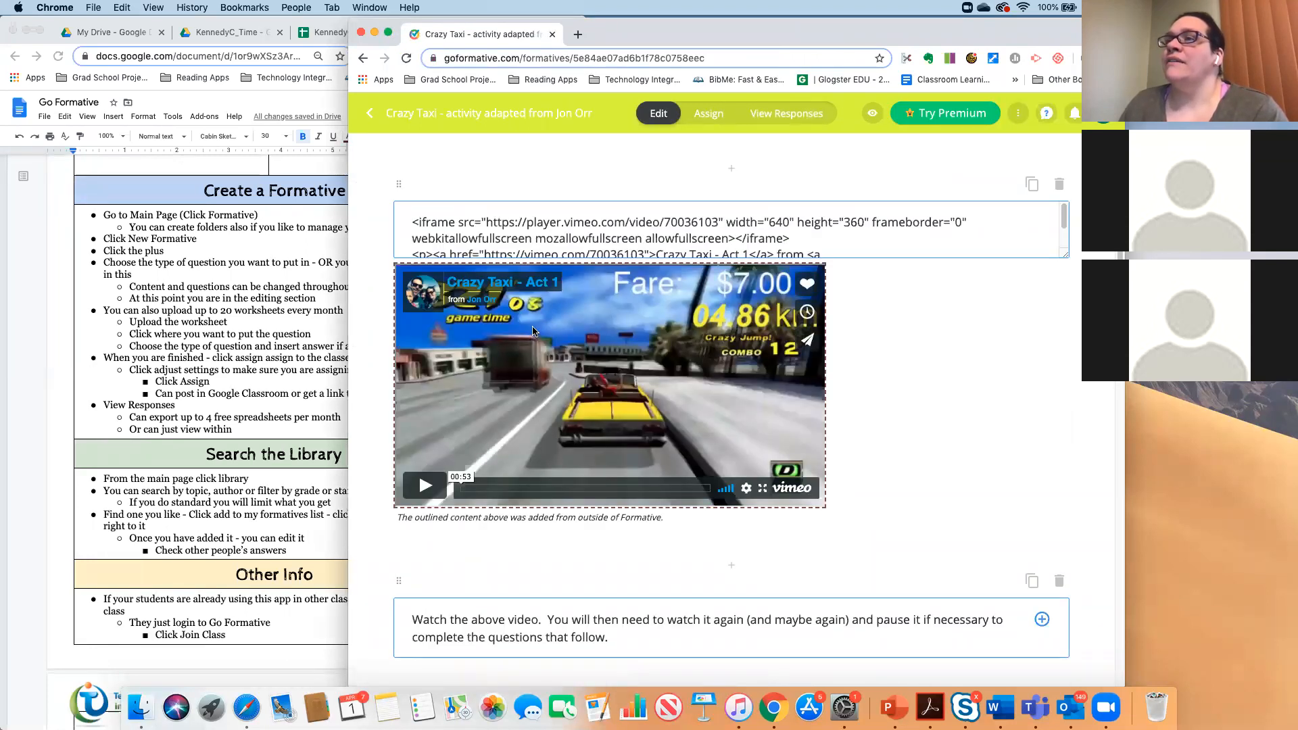
scroll(713, 371, down, 3)
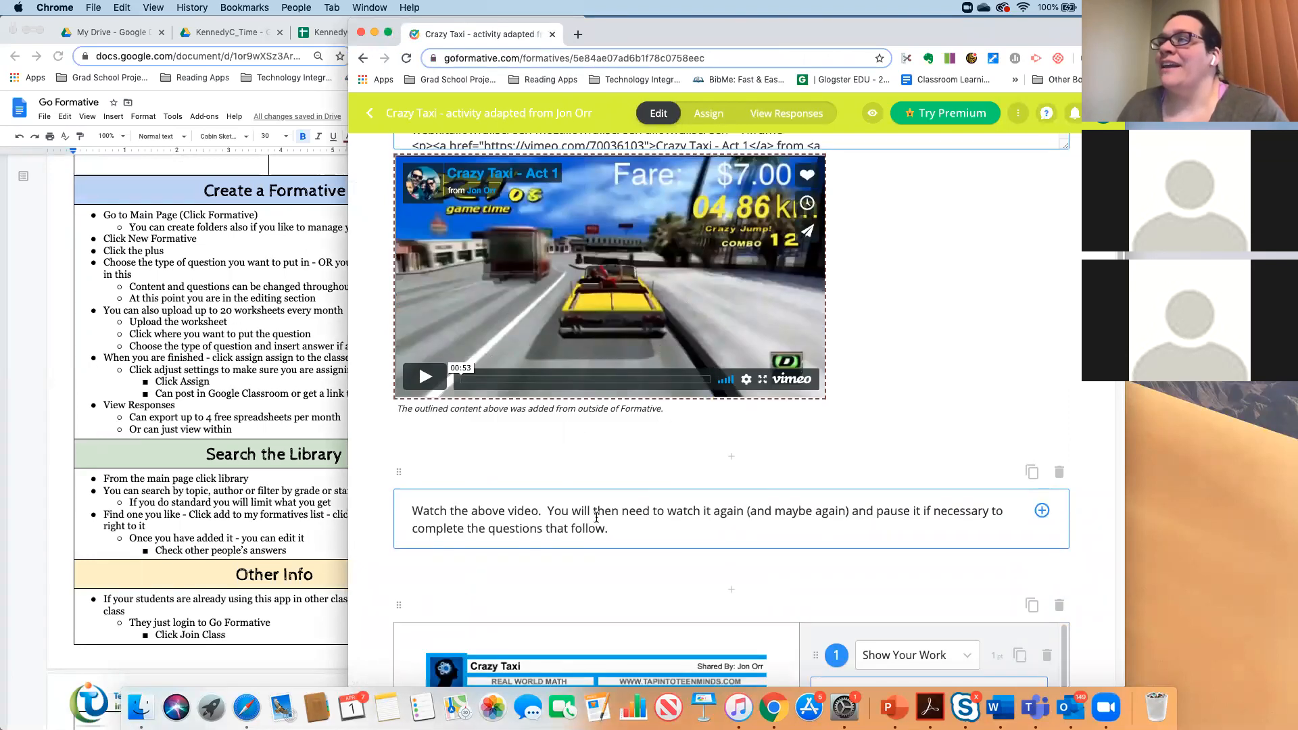
scroll(599, 505, down, 13)
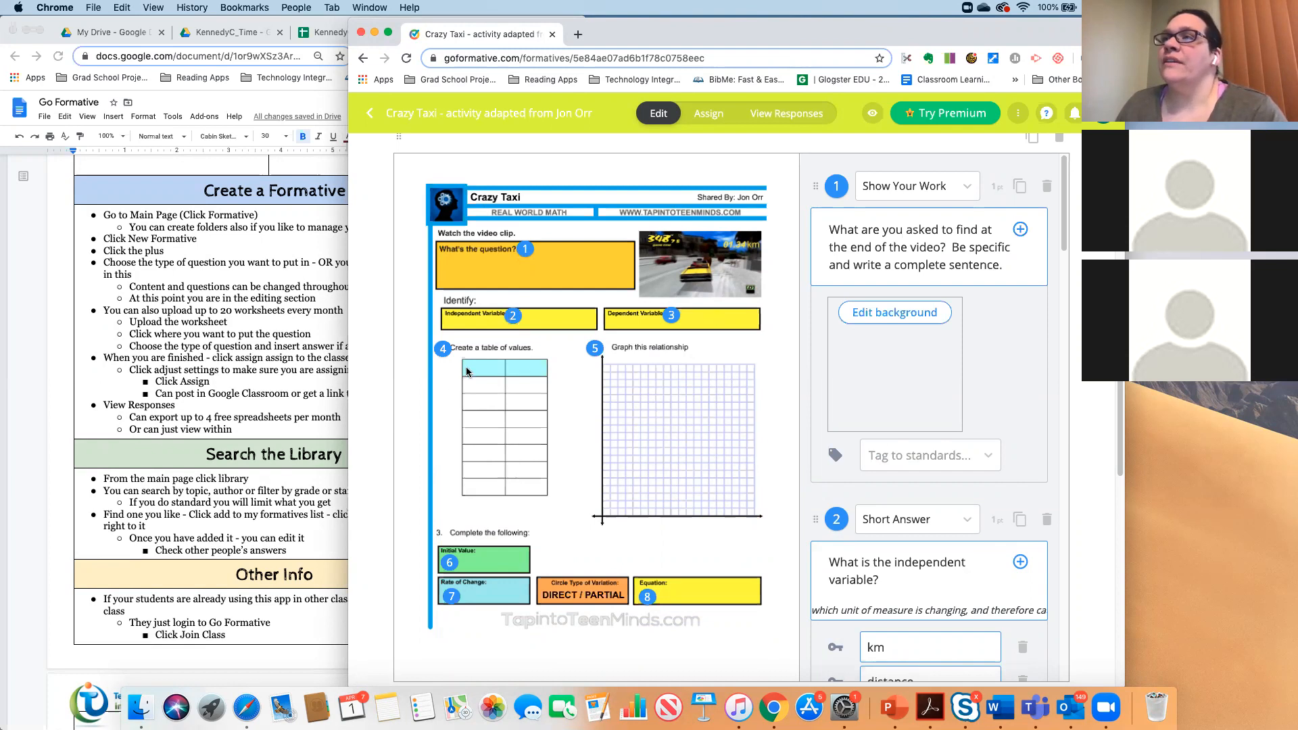
scroll(924, 223, down, 10)
scroll(922, 232, down, 20)
scroll(923, 235, down, 8)
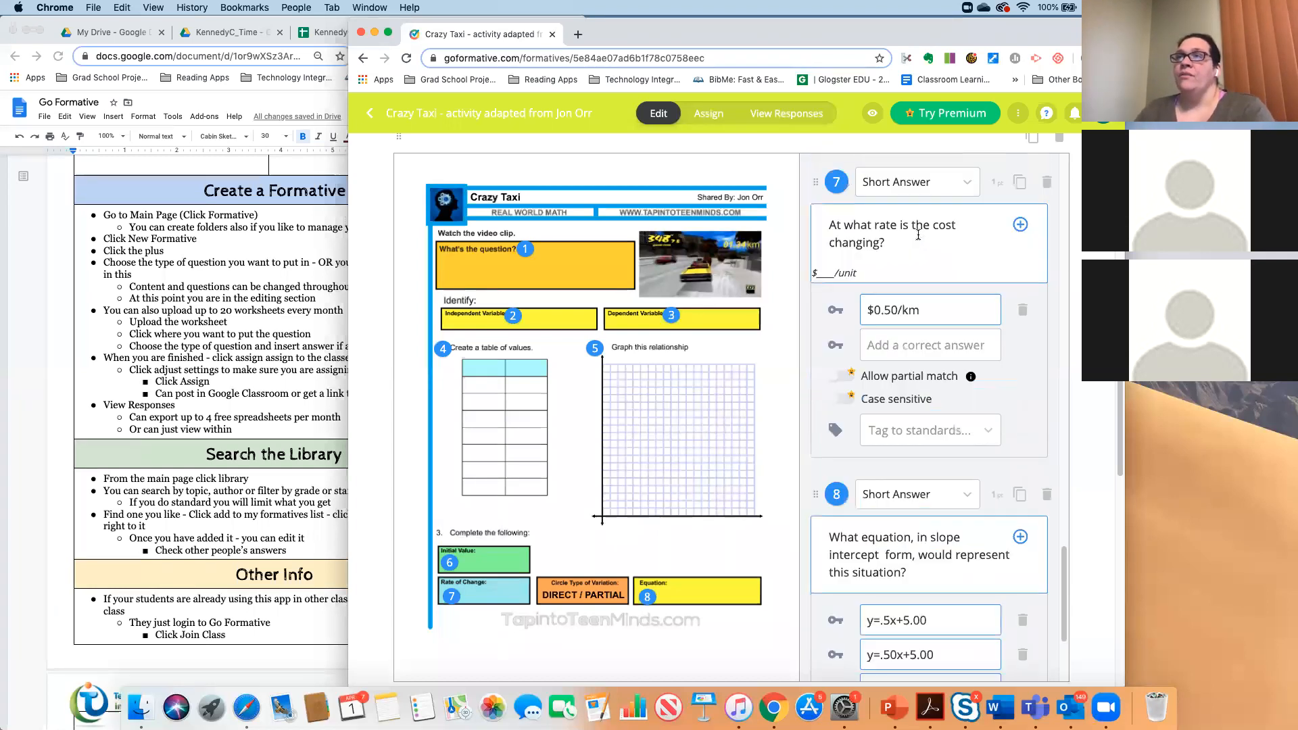
scroll(918, 236, up, 20)
scroll(866, 286, up, 7)
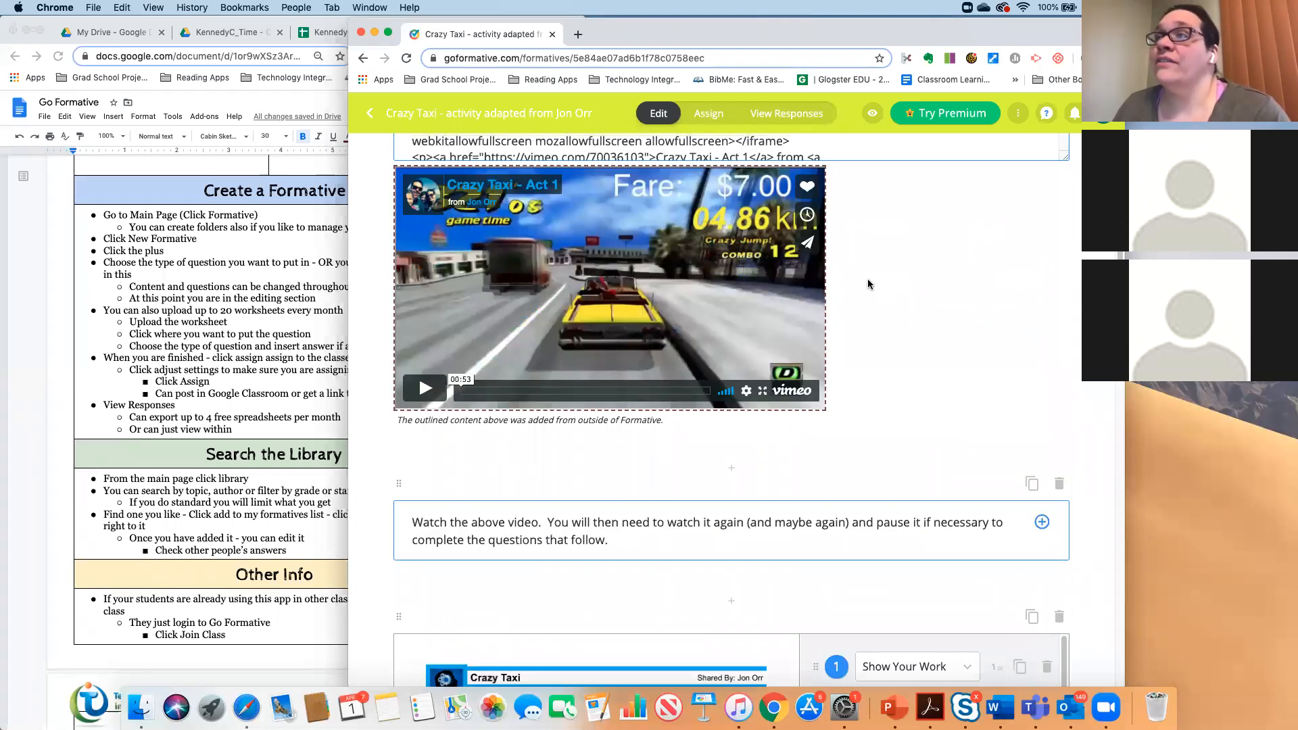
scroll(866, 286, down, 12)
scroll(866, 286, down, 6)
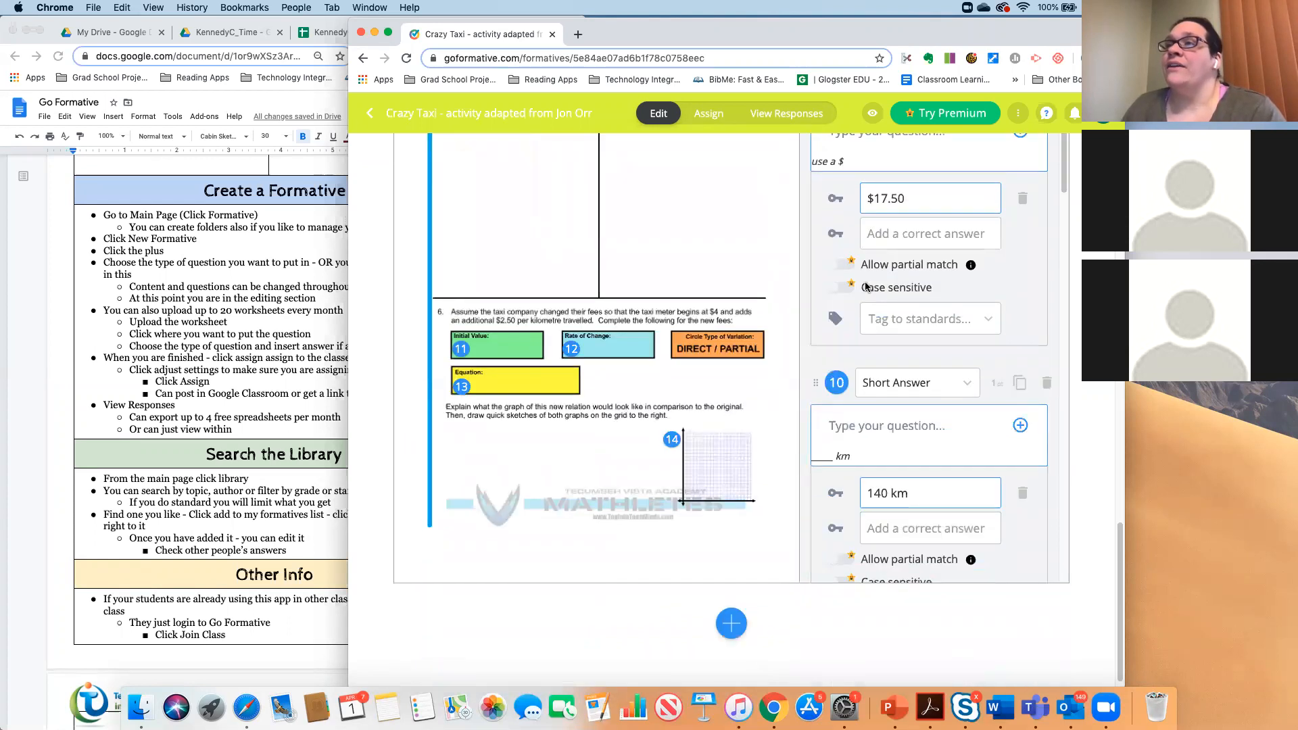
scroll(866, 286, up, 20)
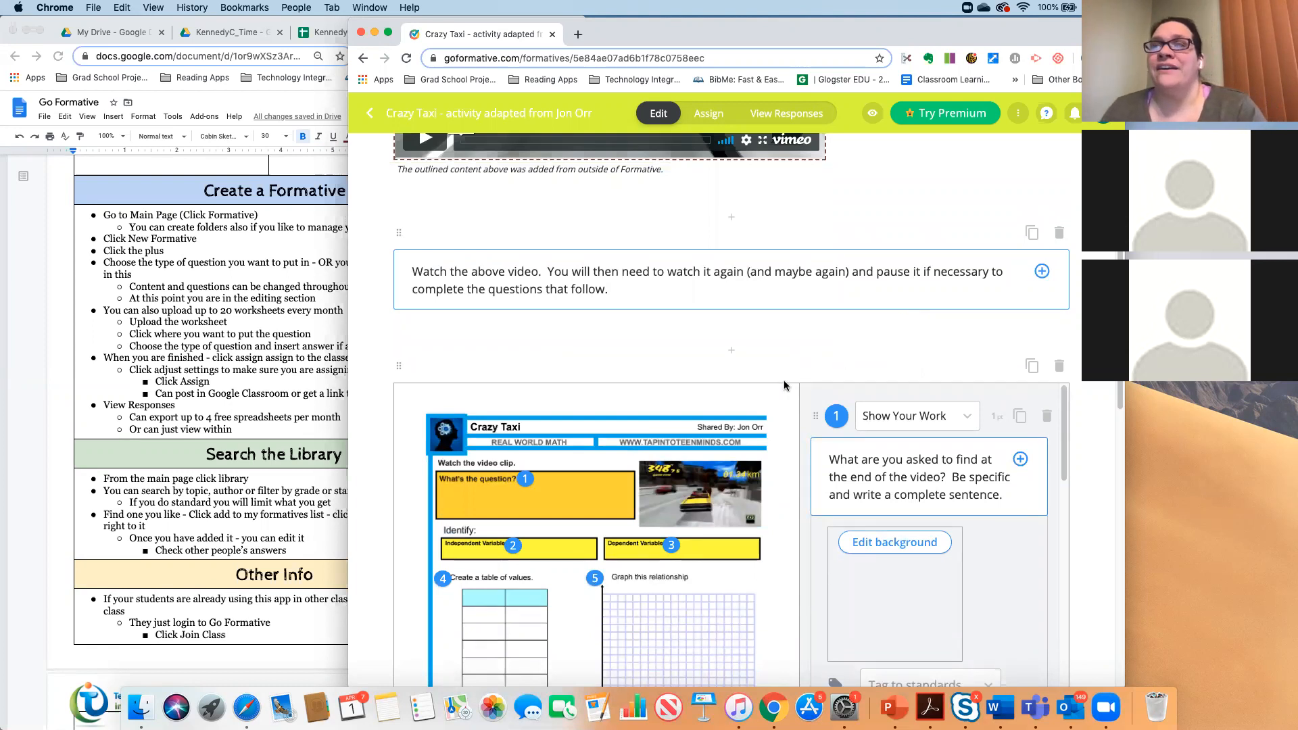
scroll(736, 362, up, 5)
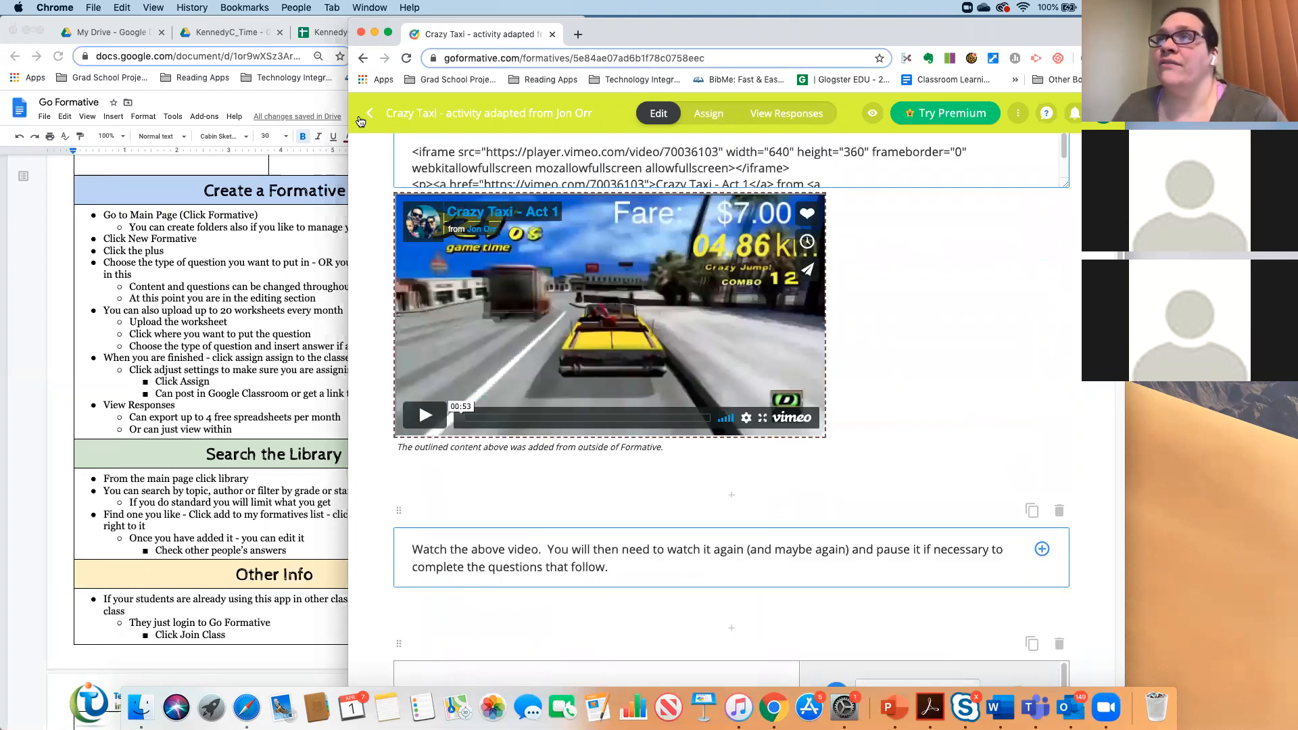
- Back in the Formatives list, create a new formative and bring up the add-content choices
click(367, 115)
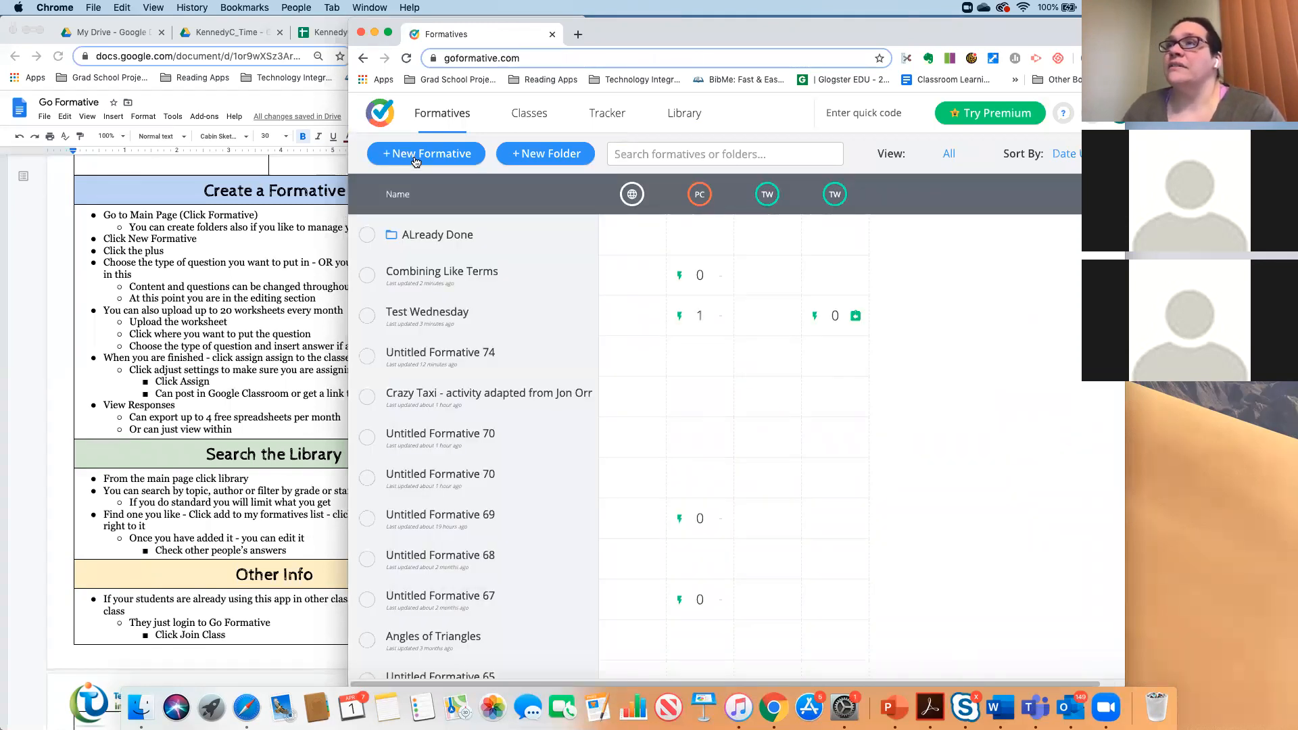
click(414, 158)
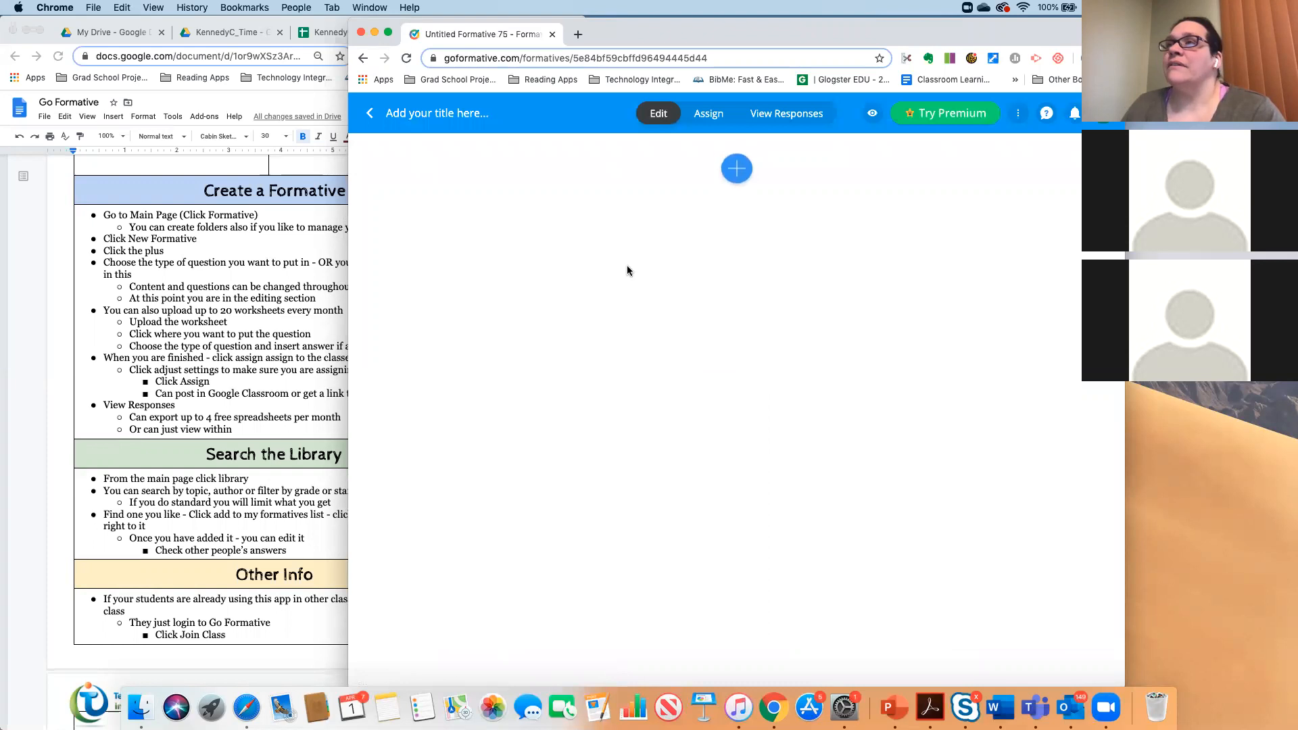
click(732, 175)
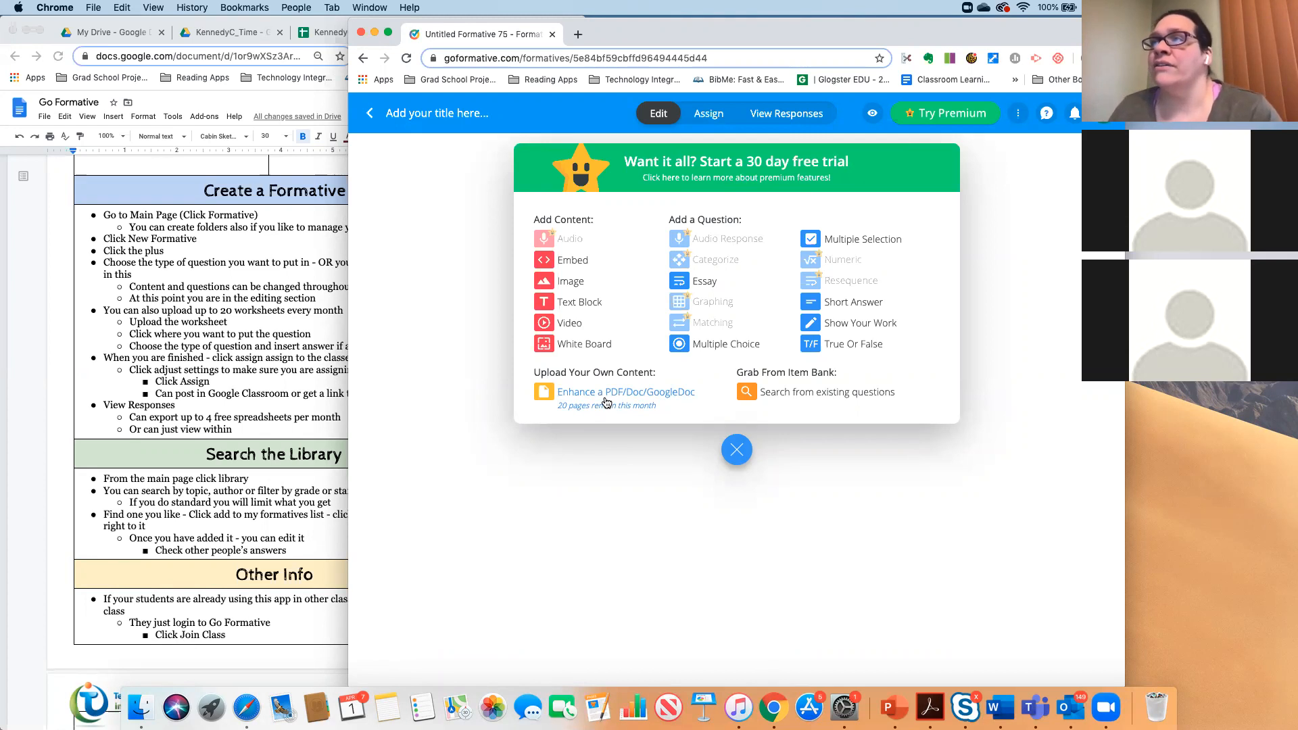
- Add an Enhance a PDF/Doc/GoogleDoc block and allow GoFormative to access Google Drive files
click(607, 401)
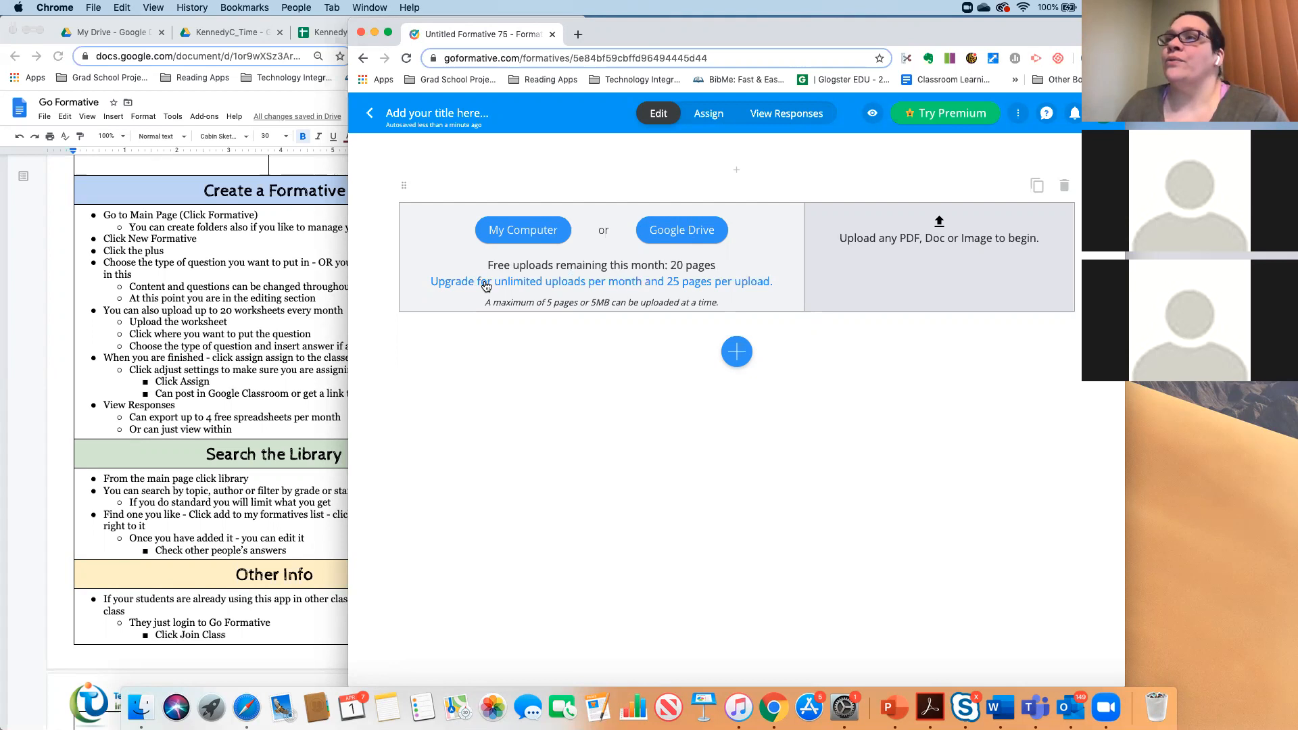
click(666, 231)
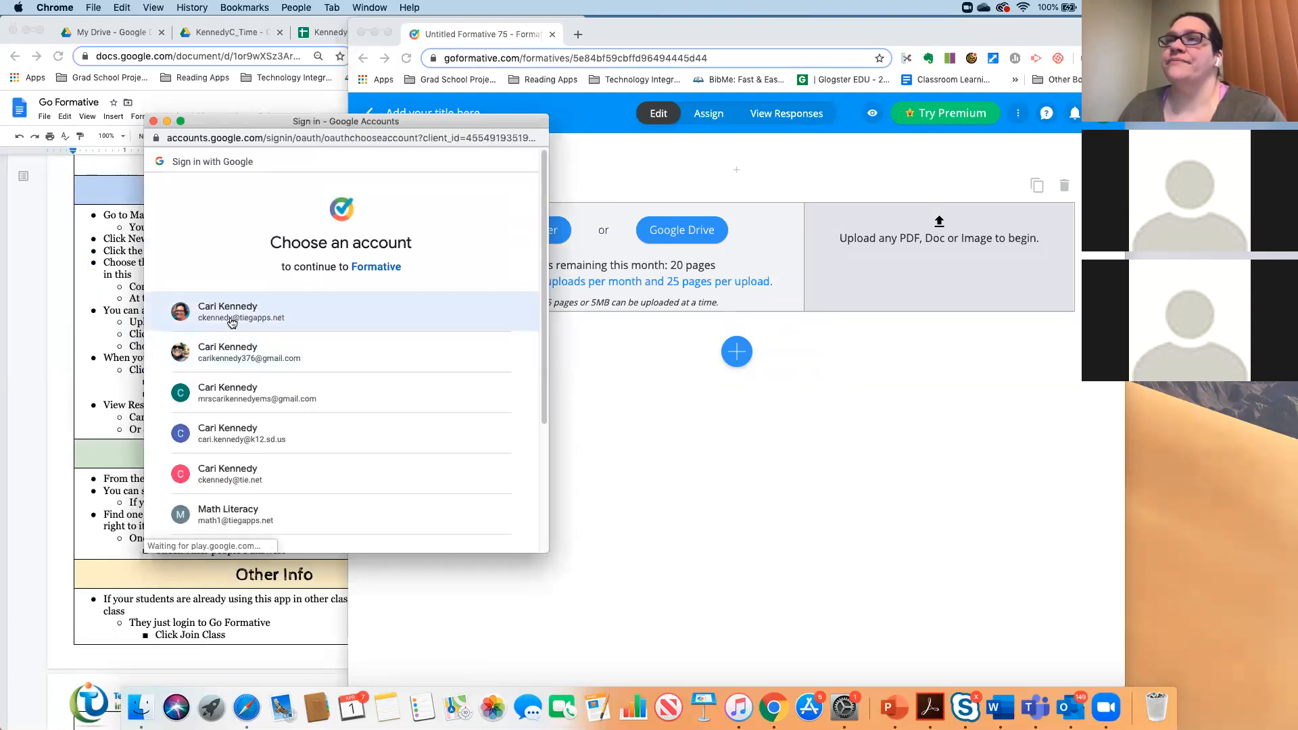
click(244, 356)
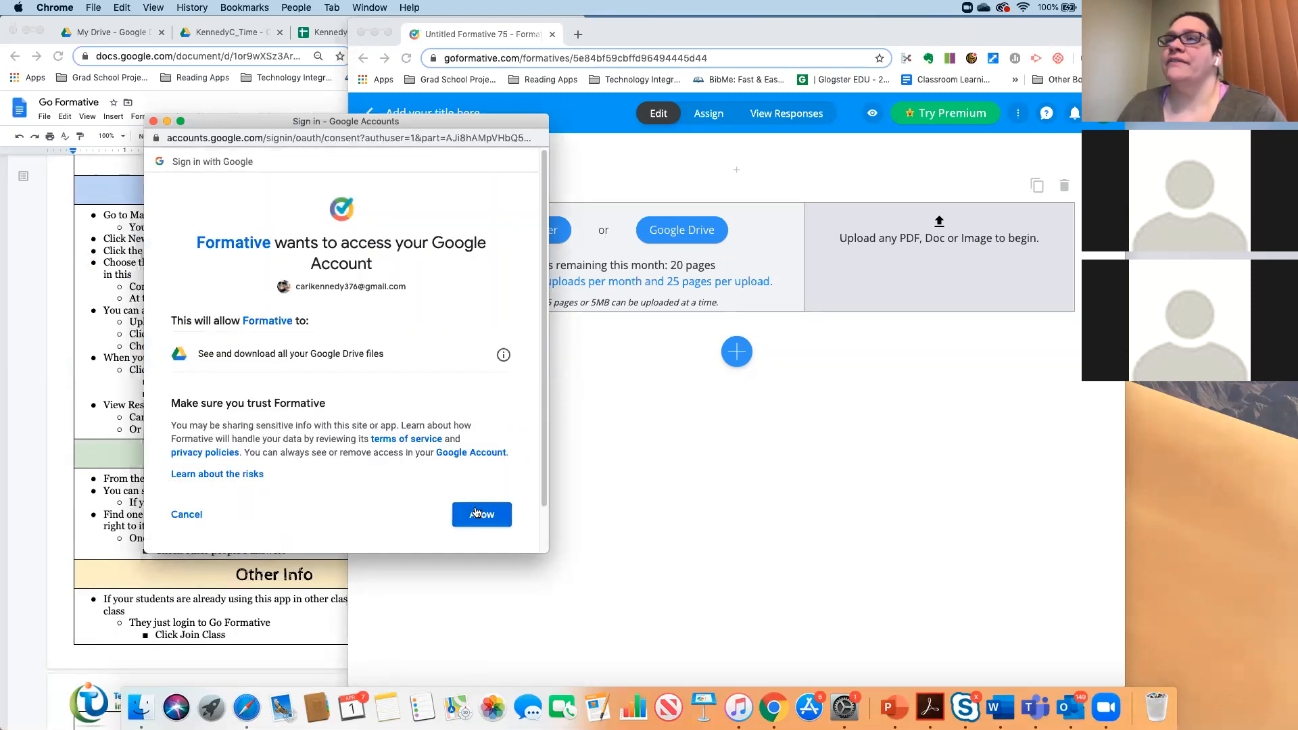
click(476, 513)
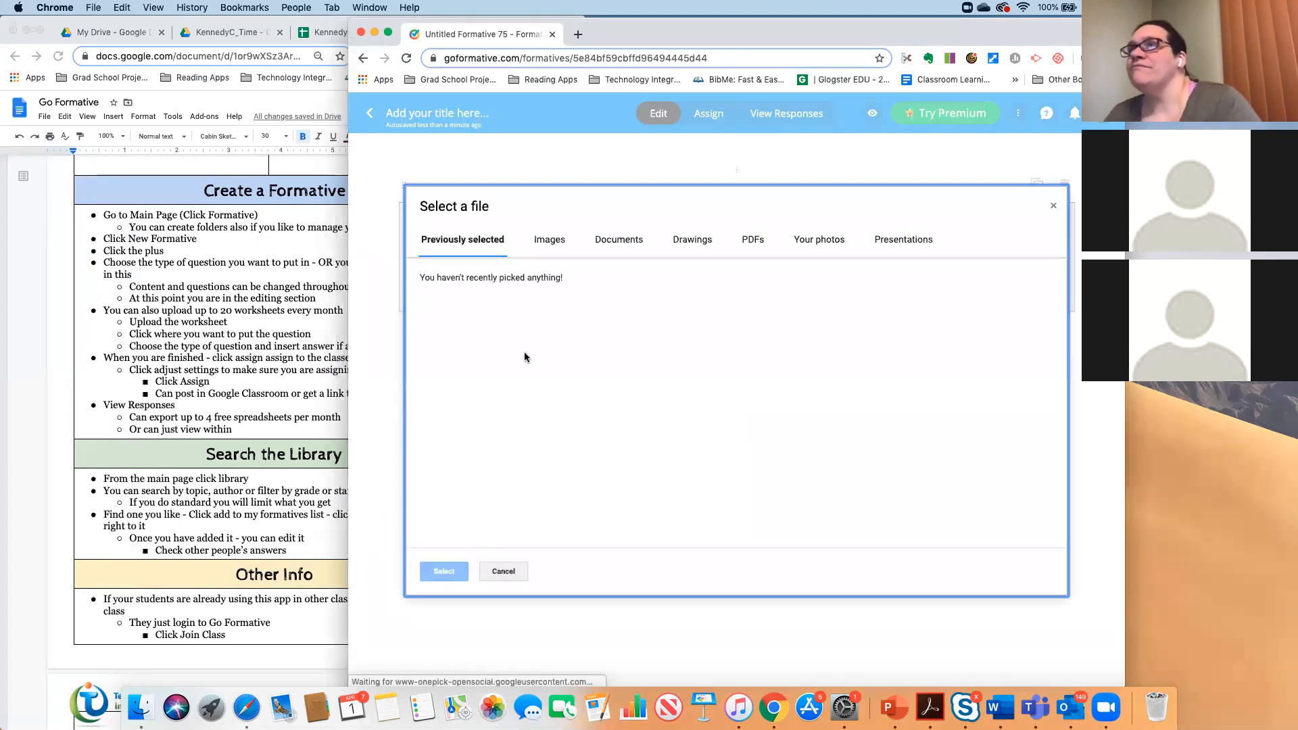
- Pick the StrategiesforComparing ratios PDF from the Drive PDFs list
click(598, 250)
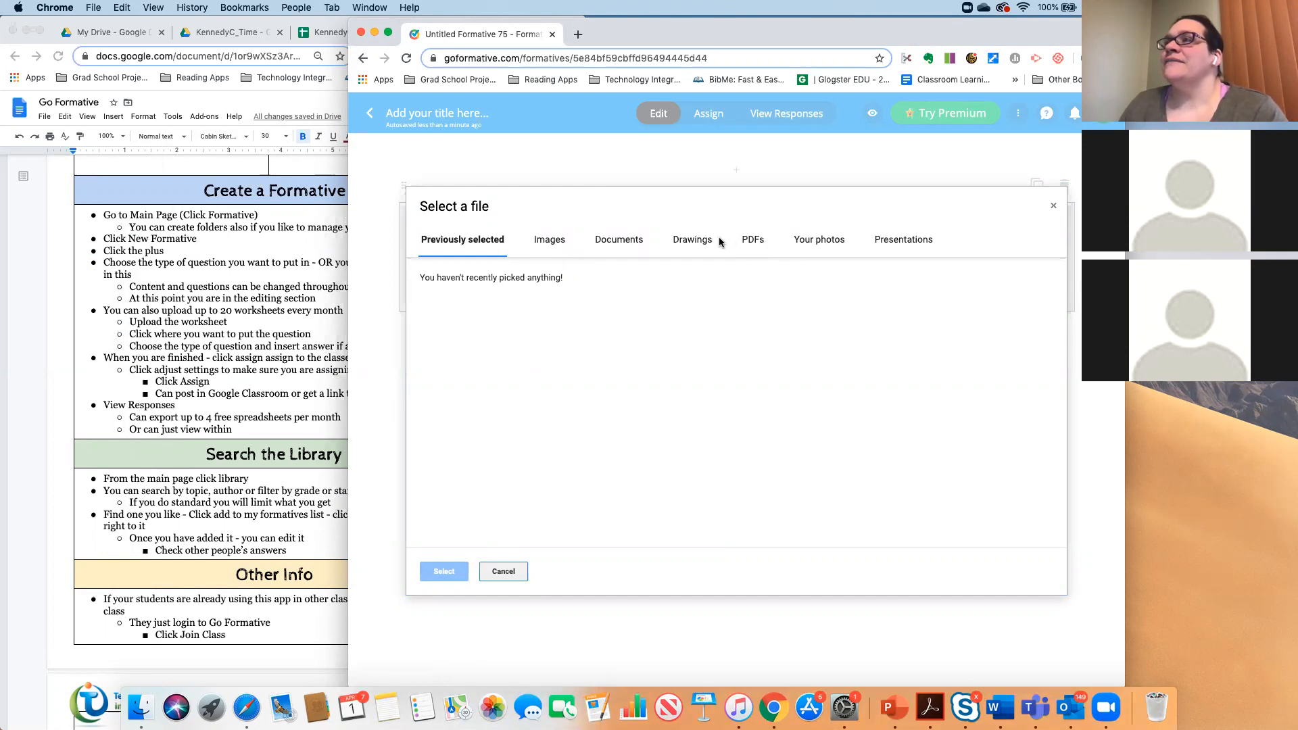
click(763, 240)
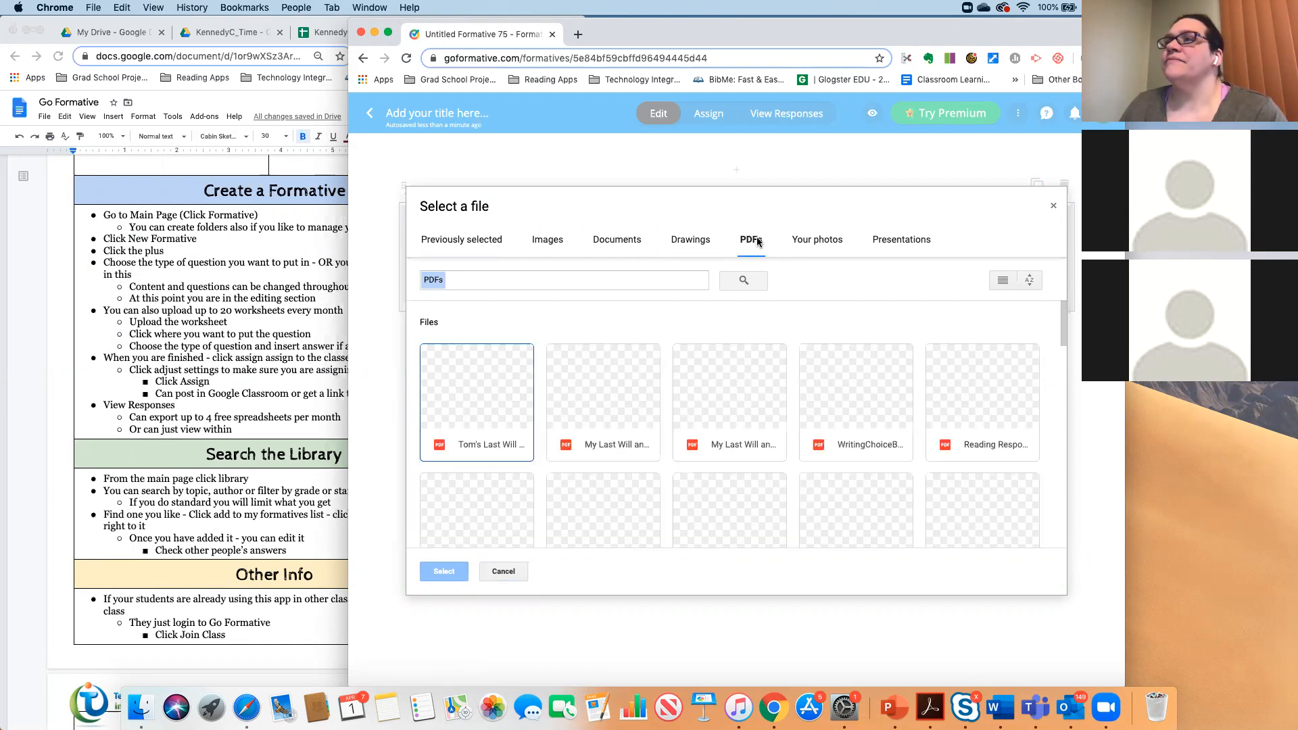
scroll(666, 304, down, 5)
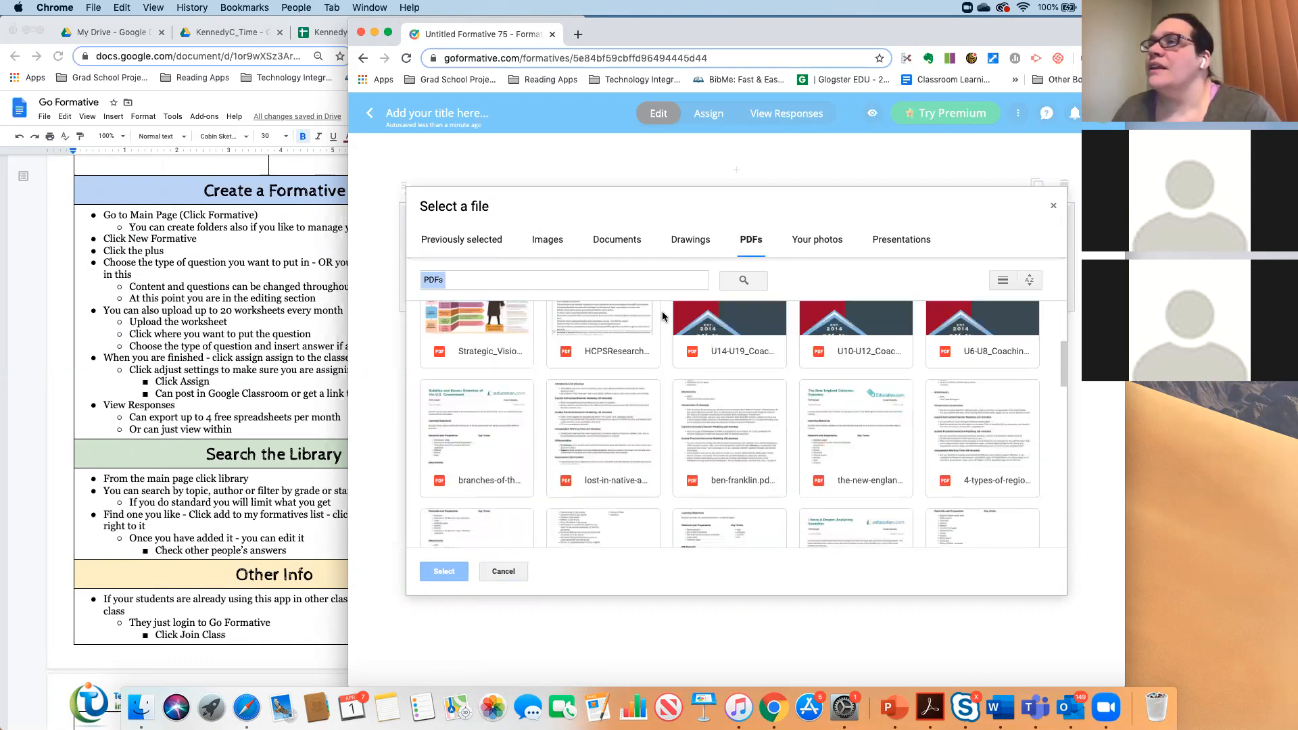
scroll(662, 314, down, 3)
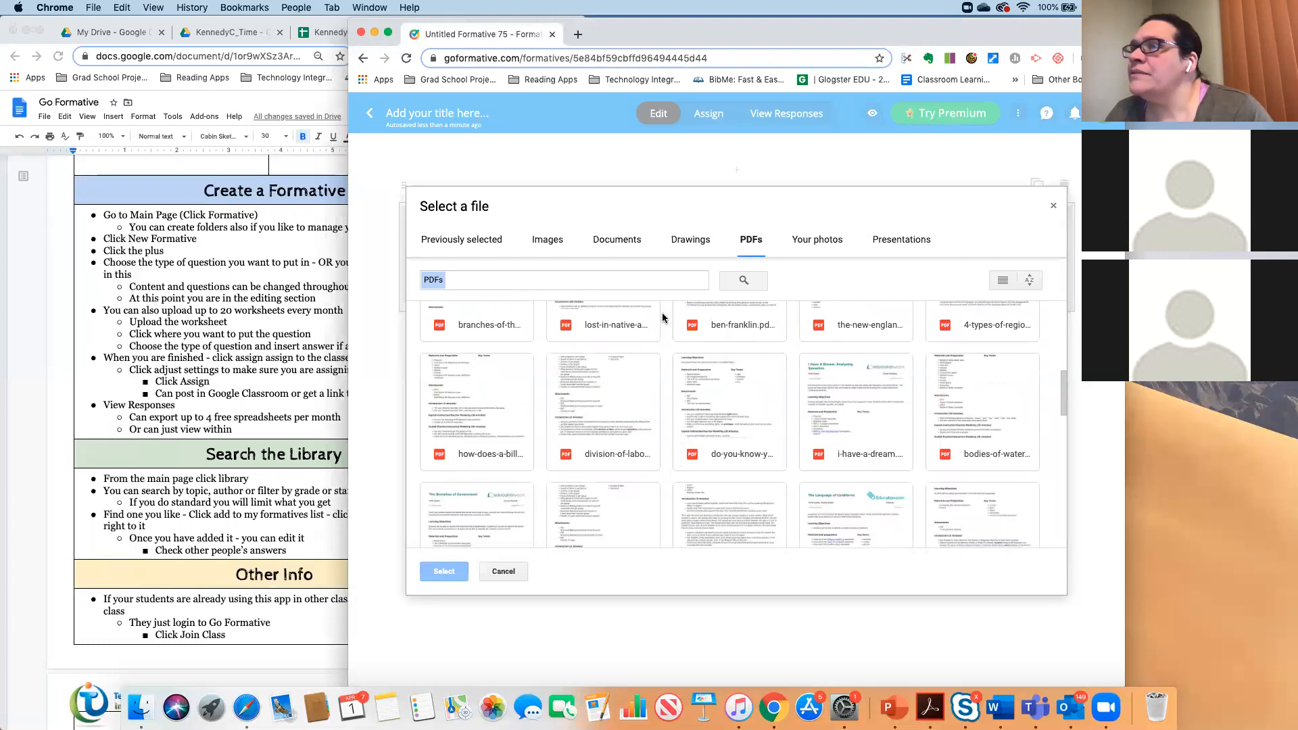
scroll(663, 317, down, 1)
scroll(496, 355, down, 3)
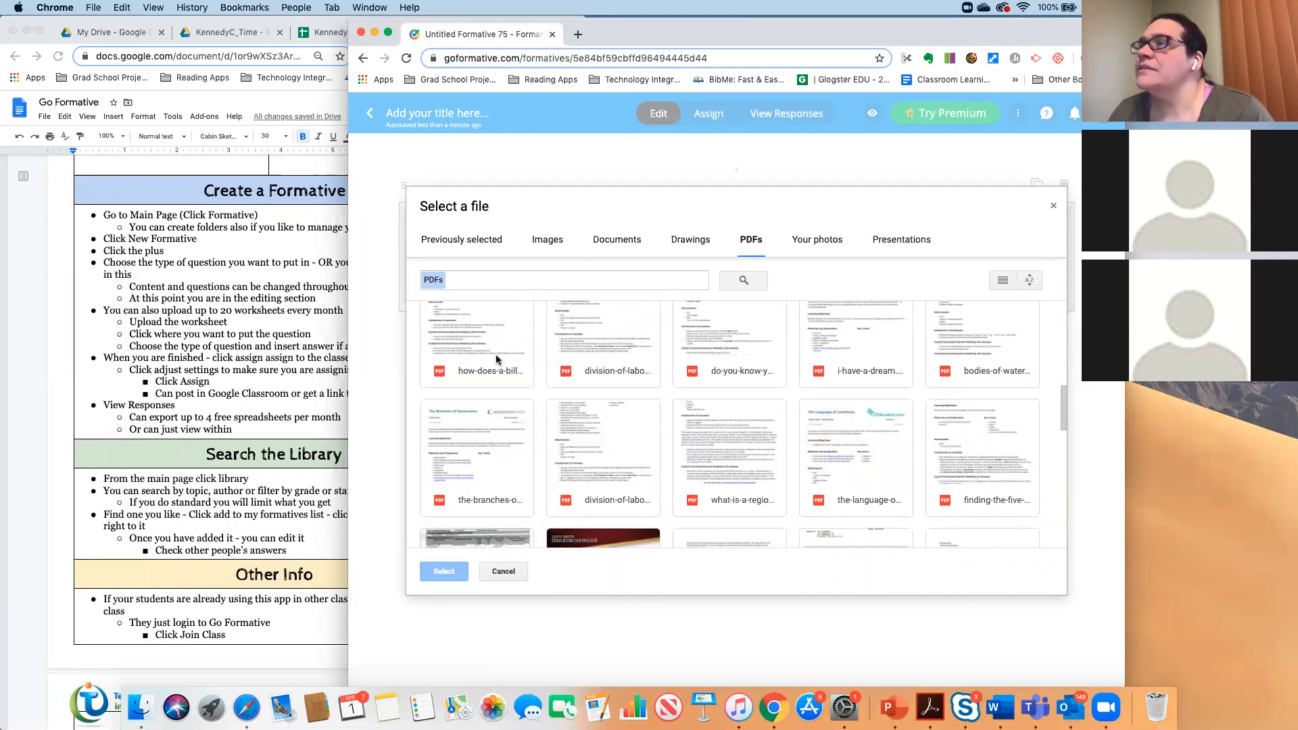
scroll(496, 354, down, 6)
scroll(496, 354, down, 5)
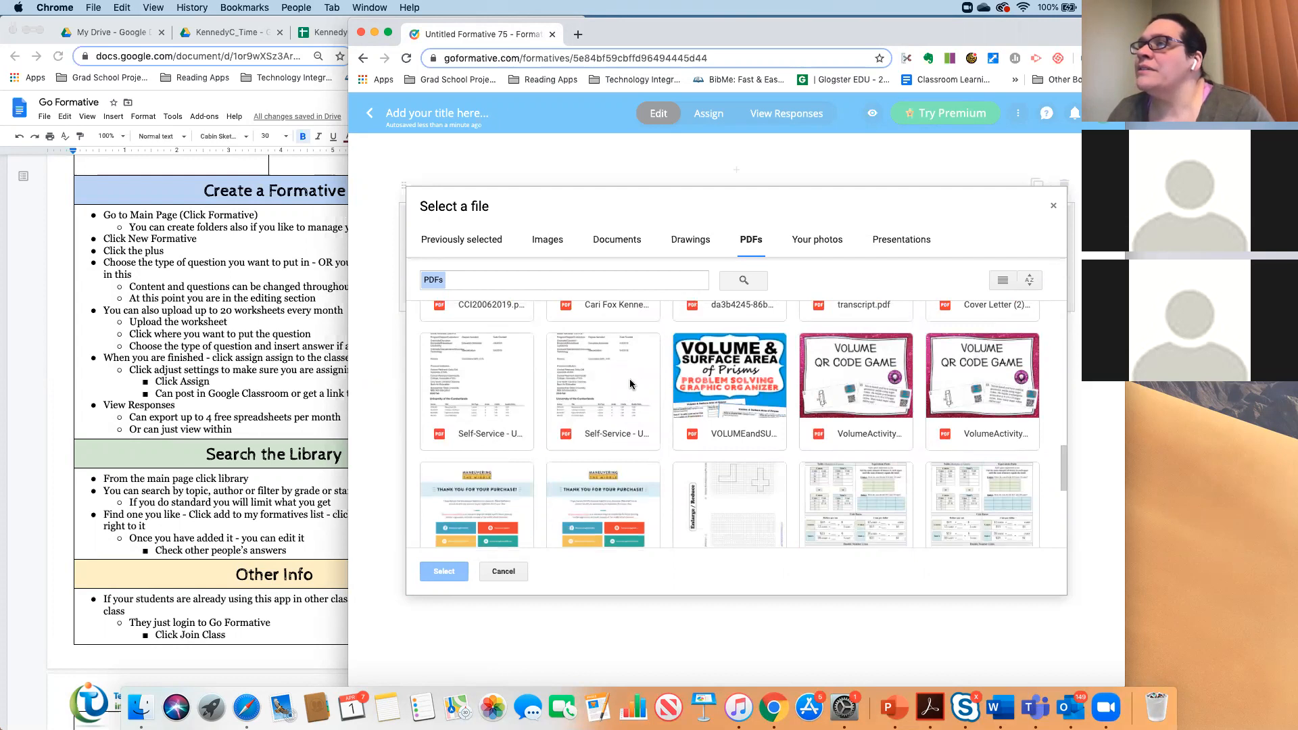
scroll(630, 384, down, 3)
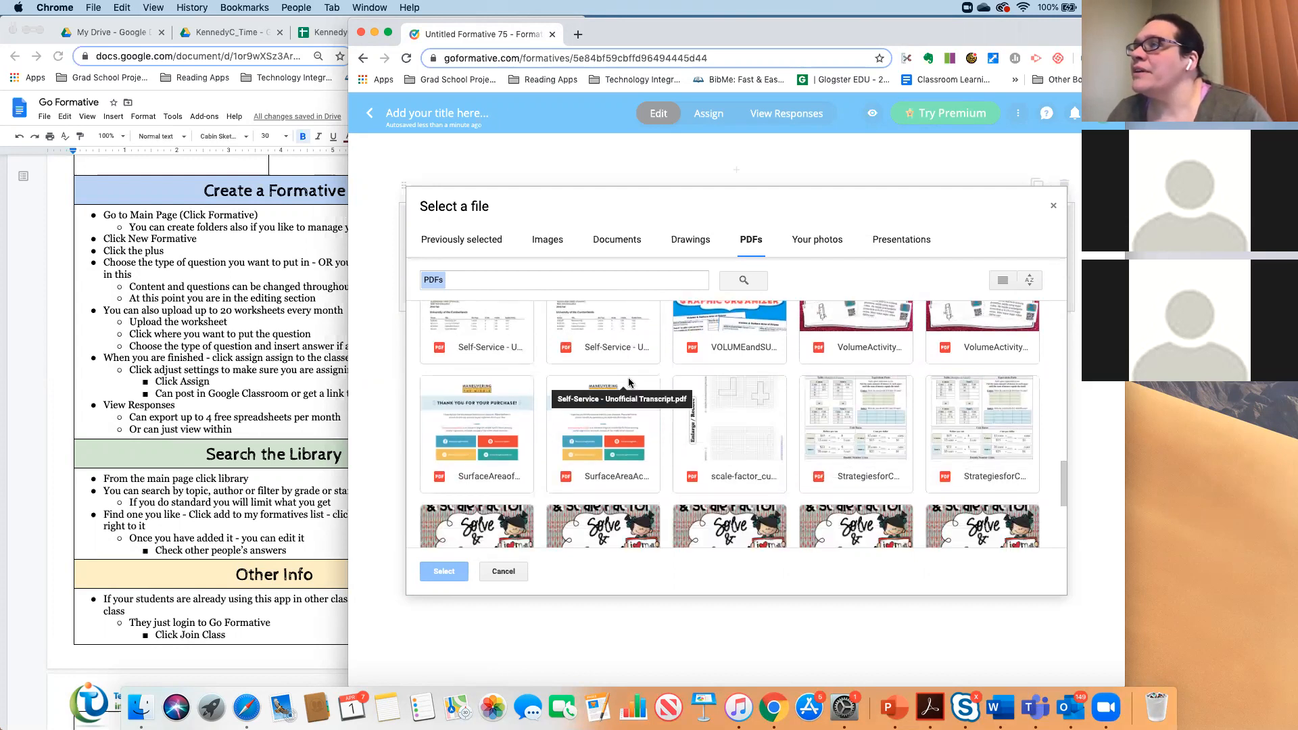
double_click(874, 424)
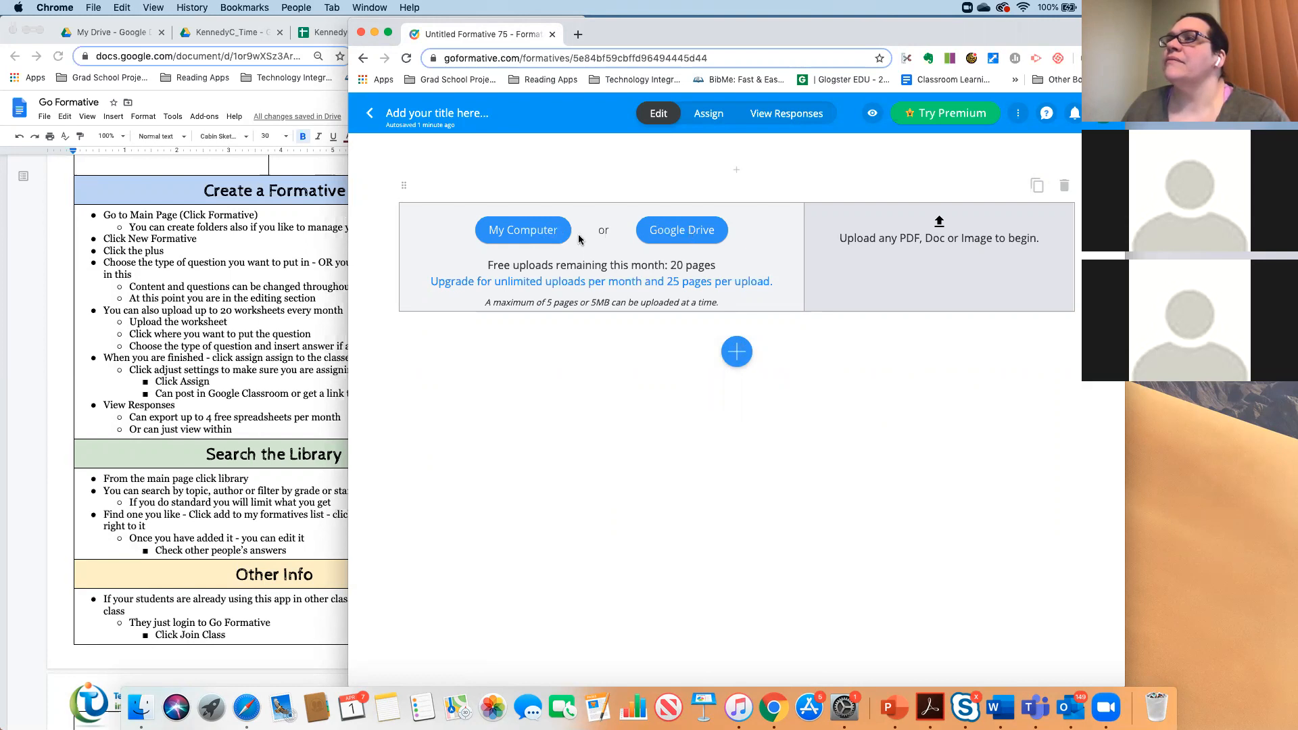
- Cancel the local file browser and let the Drive PDF upload finish
click(523, 231)
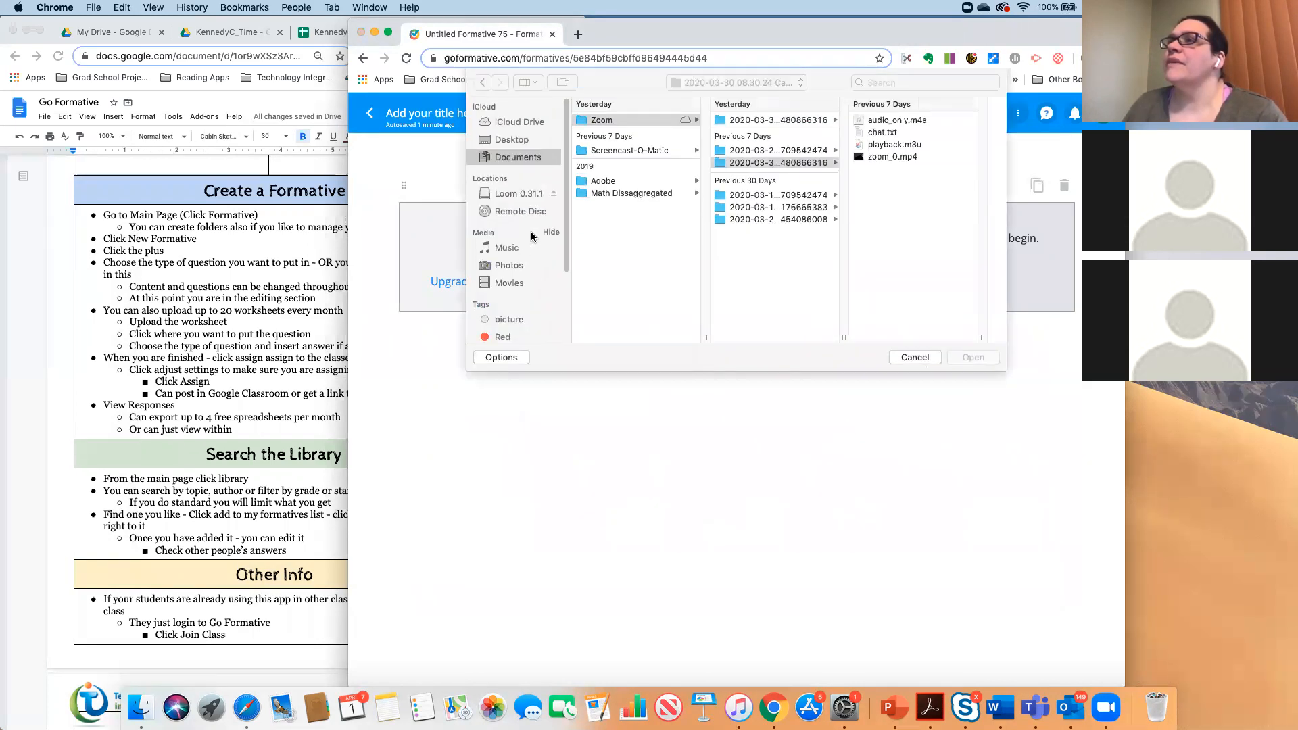
click(910, 358)
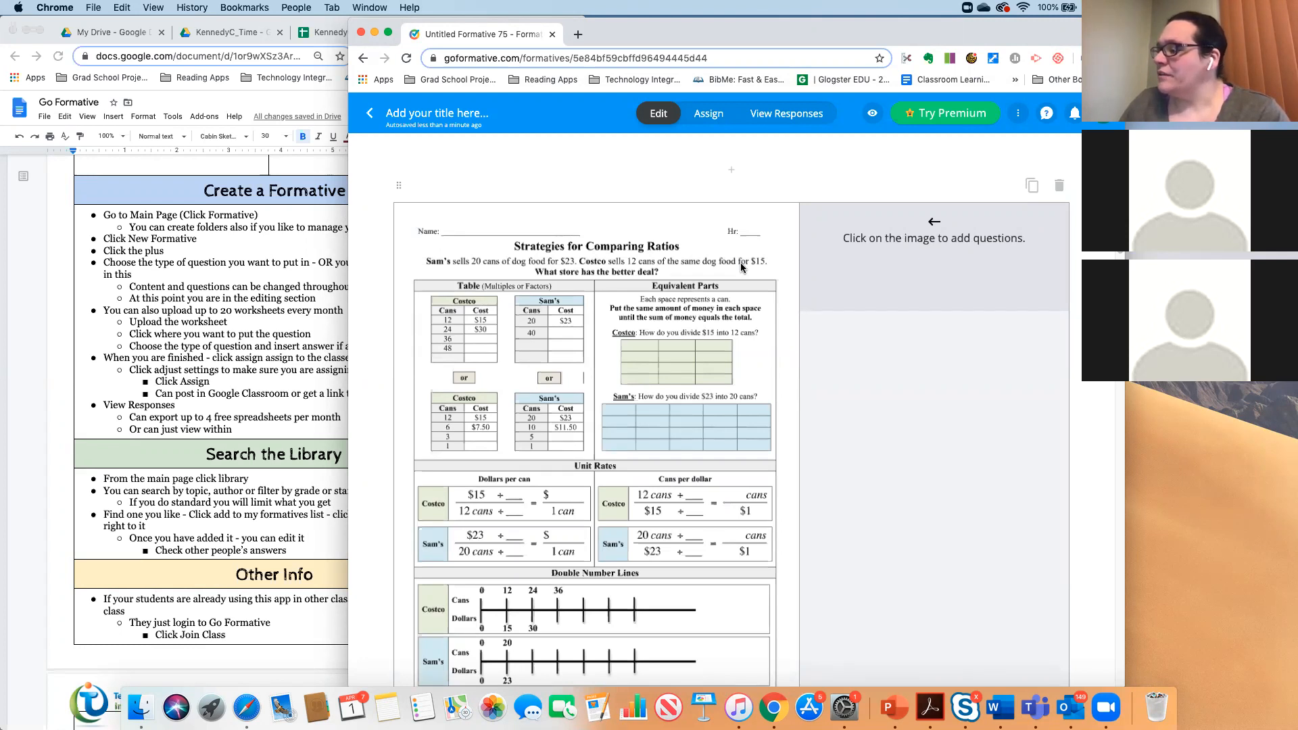
scroll(776, 257, down, 10)
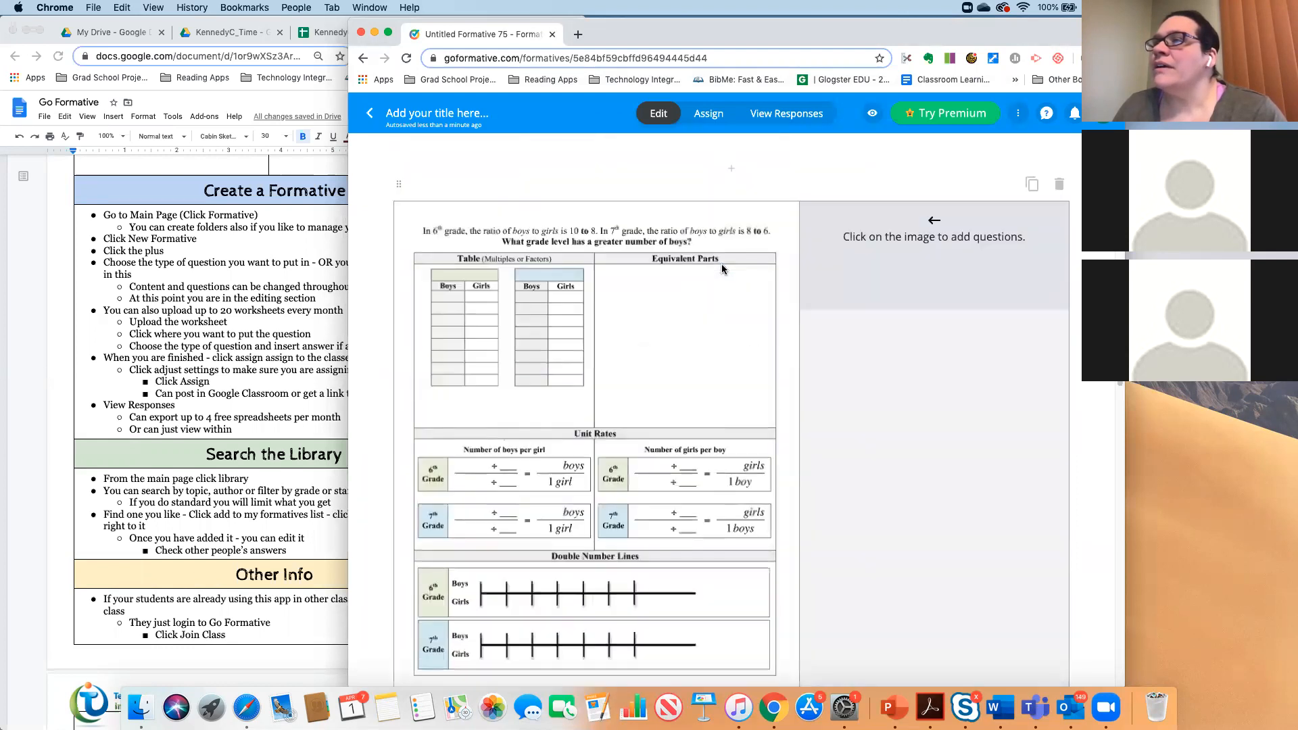
scroll(721, 268, down, 10)
scroll(720, 270, up, 5)
scroll(715, 271, down, 5)
scroll(714, 271, down, 15)
scroll(715, 270, up, 10)
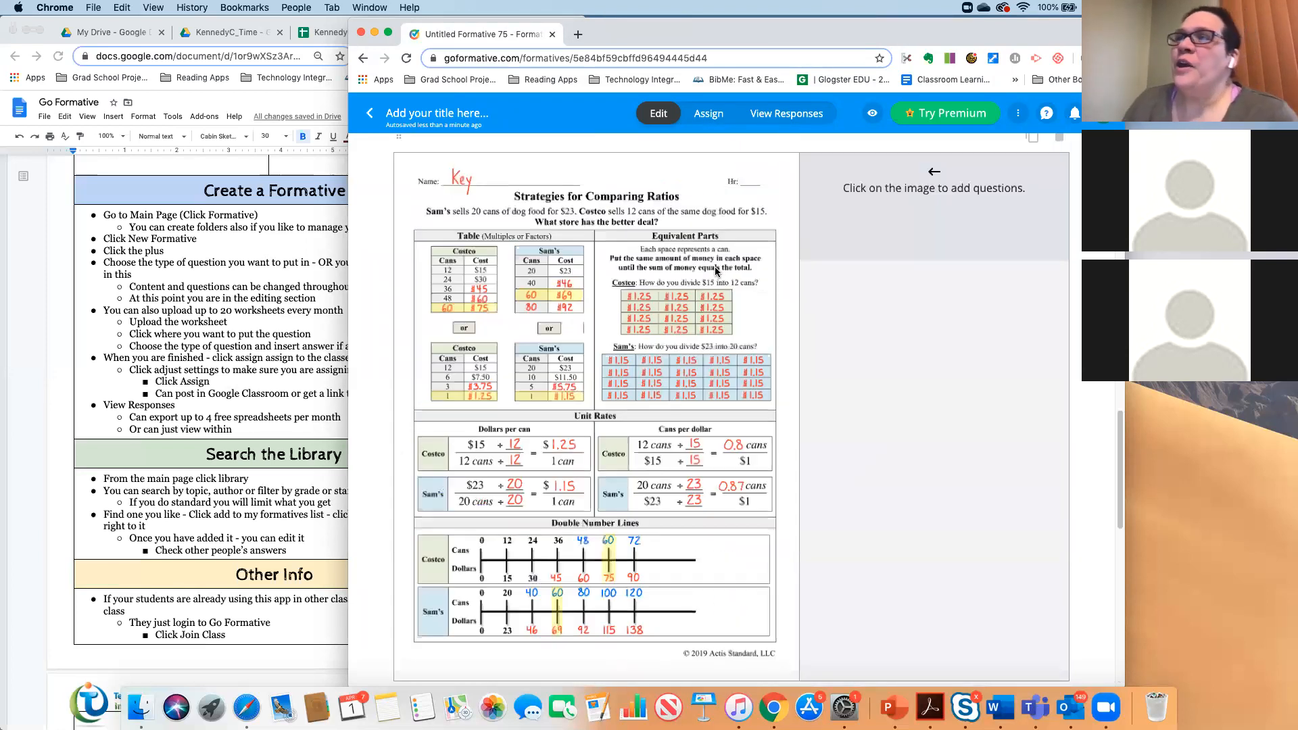
scroll(715, 268, down, 10)
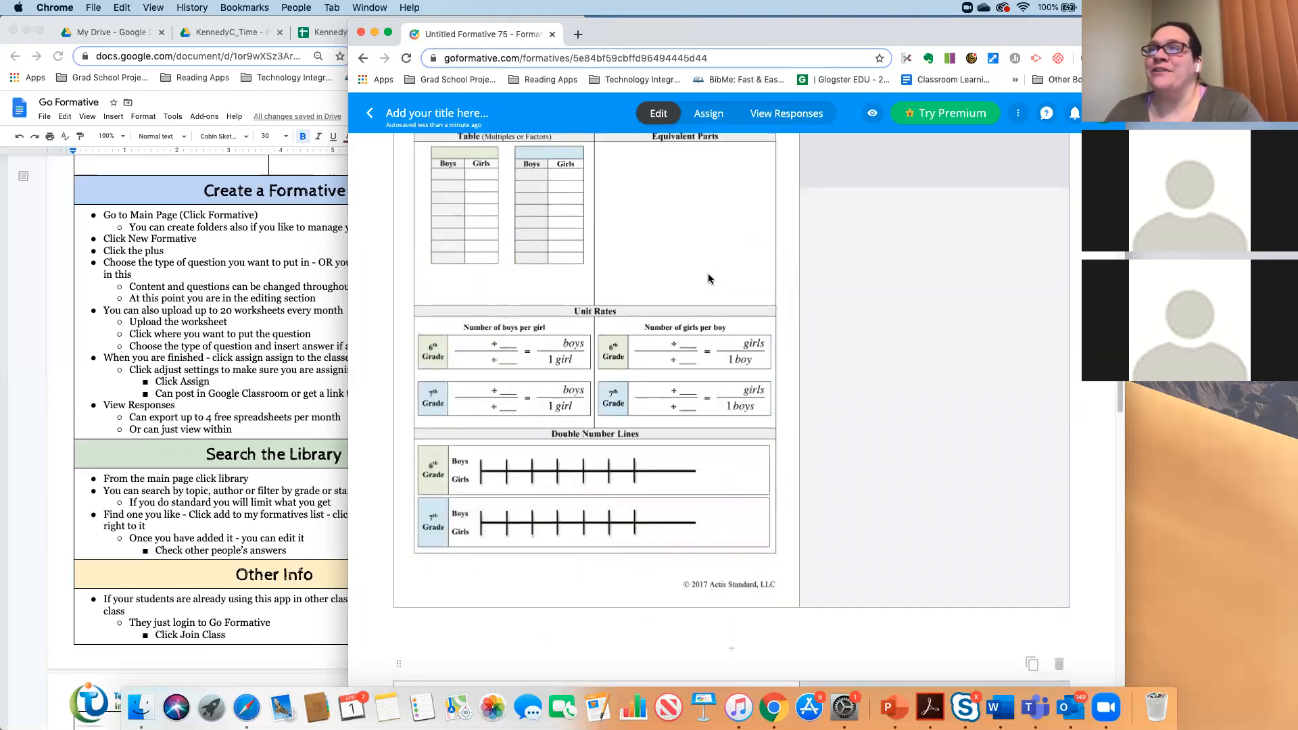
scroll(710, 279, up, 10)
scroll(638, 399, down, 7)
scroll(649, 392, up, 1)
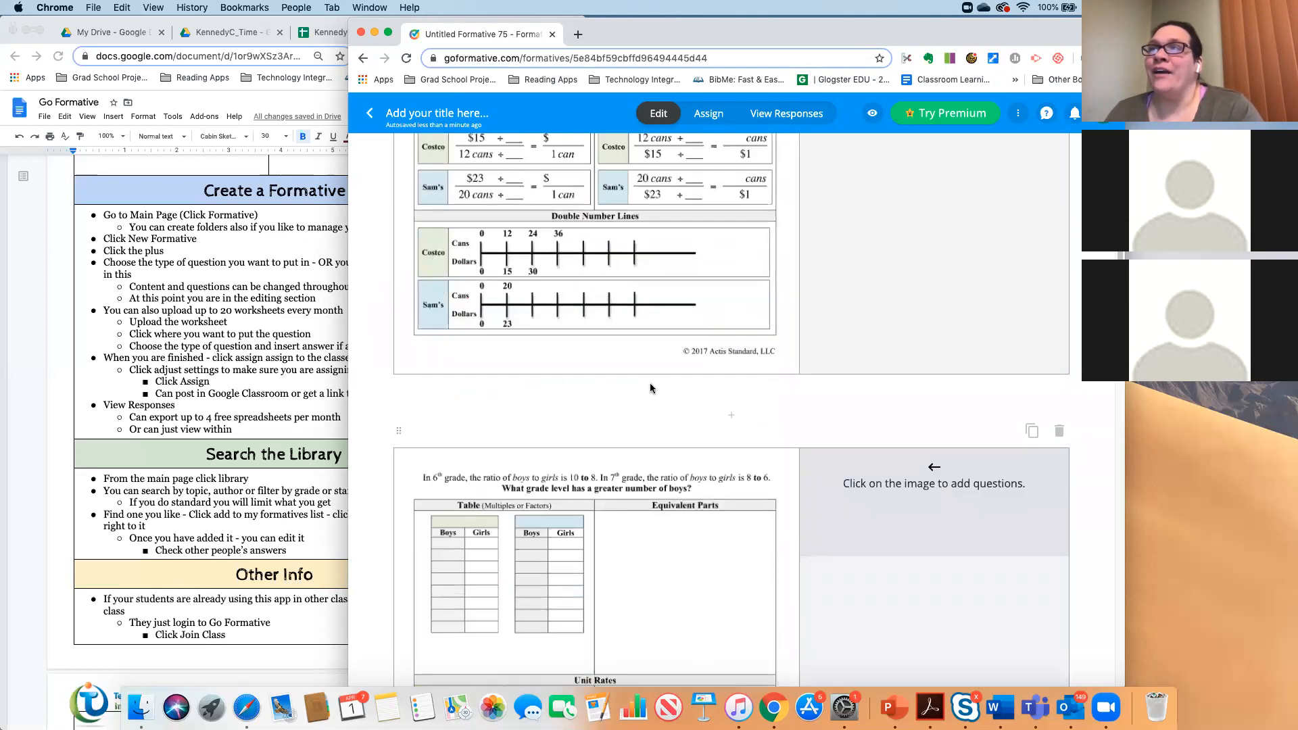
scroll(651, 388, up, 5)
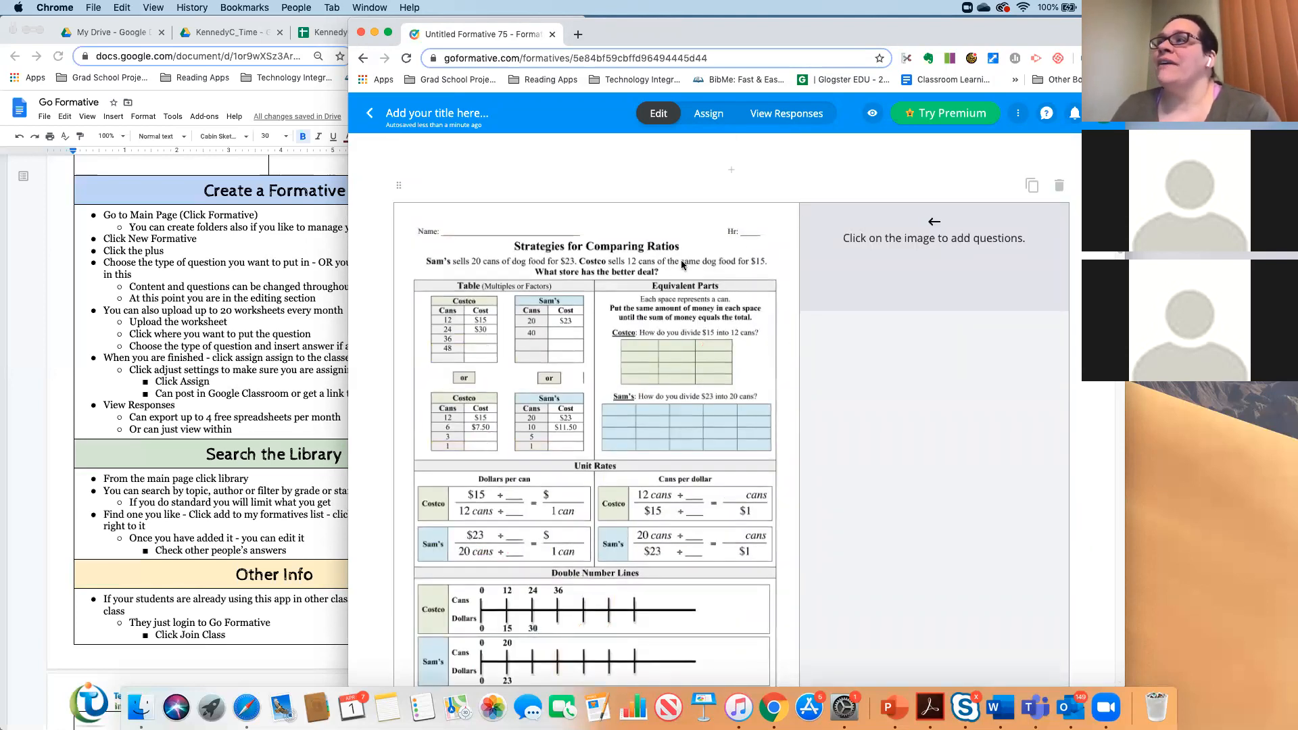
- Pin a Short Answer question on the Costco table: 'What is the cost of 48 cans at Costco'
click(483, 353)
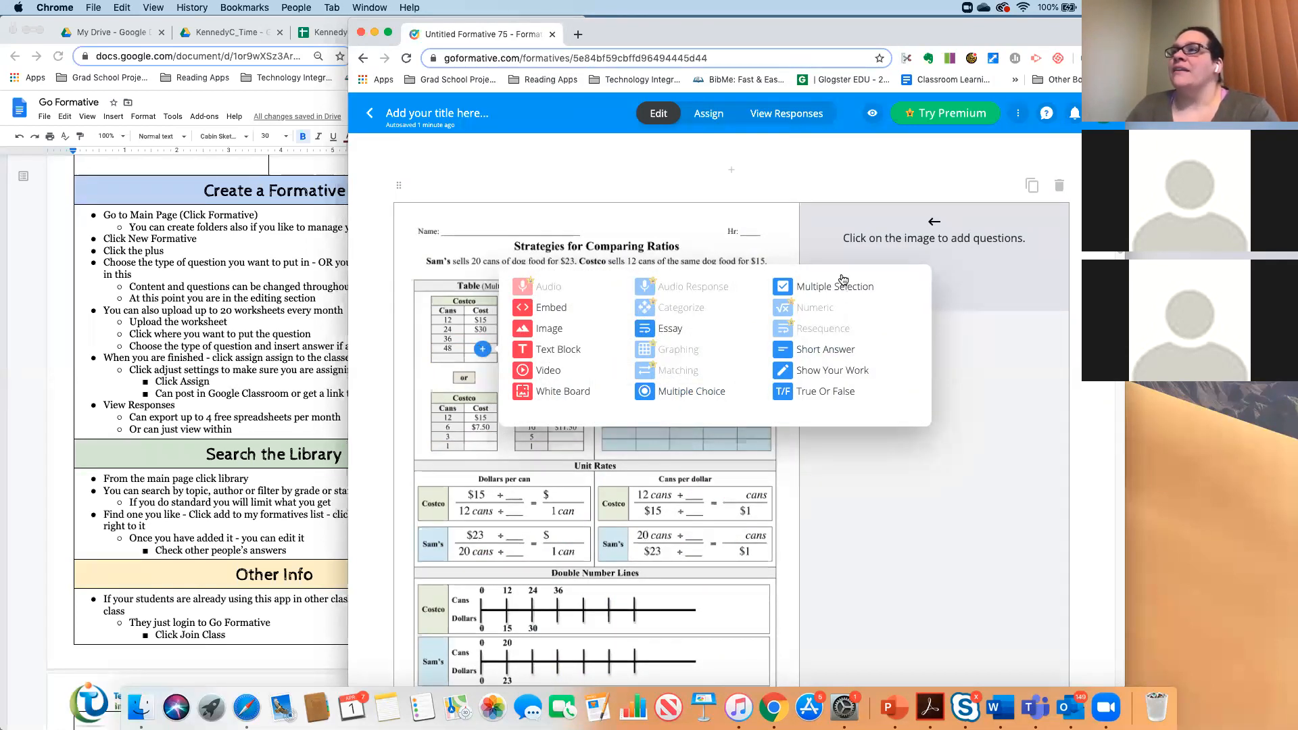
click(842, 350)
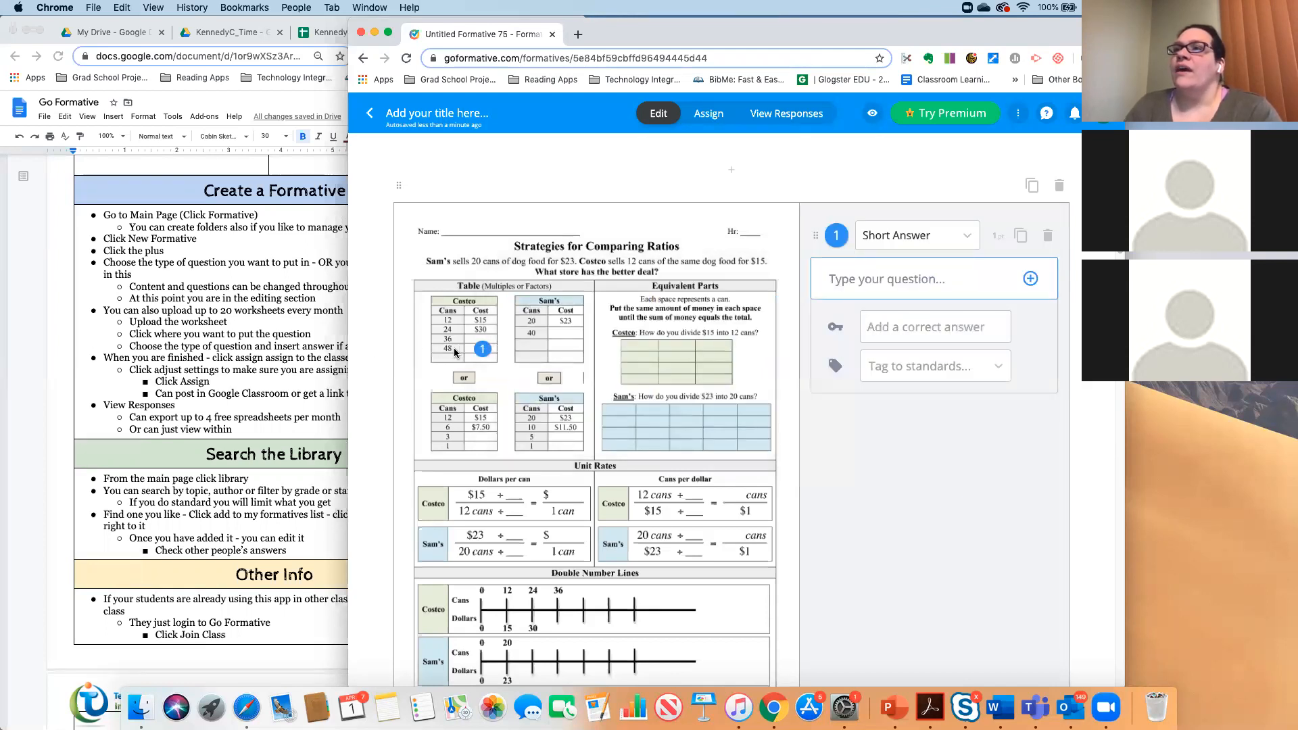
click(899, 279)
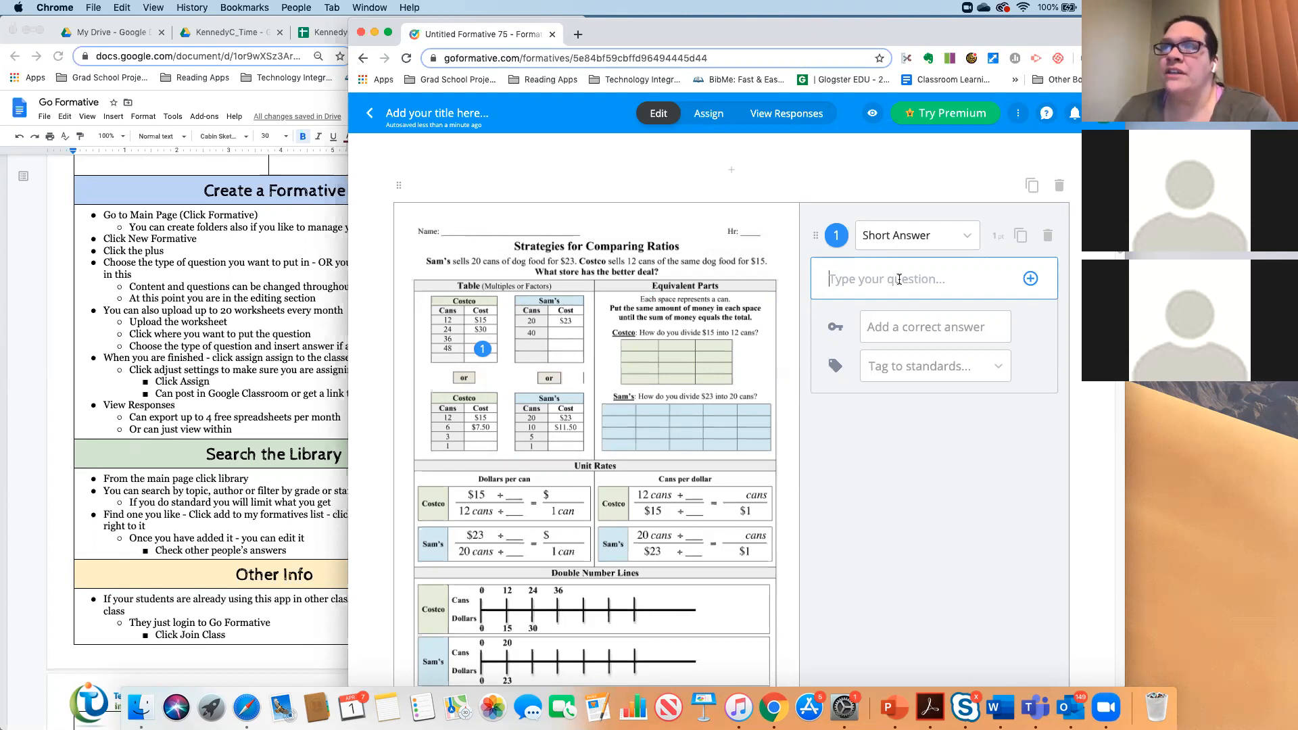
text(What is the)
text( eco)
key(BackSpace)
key(BackSpace)
key(BackSpace)
text(cost of )
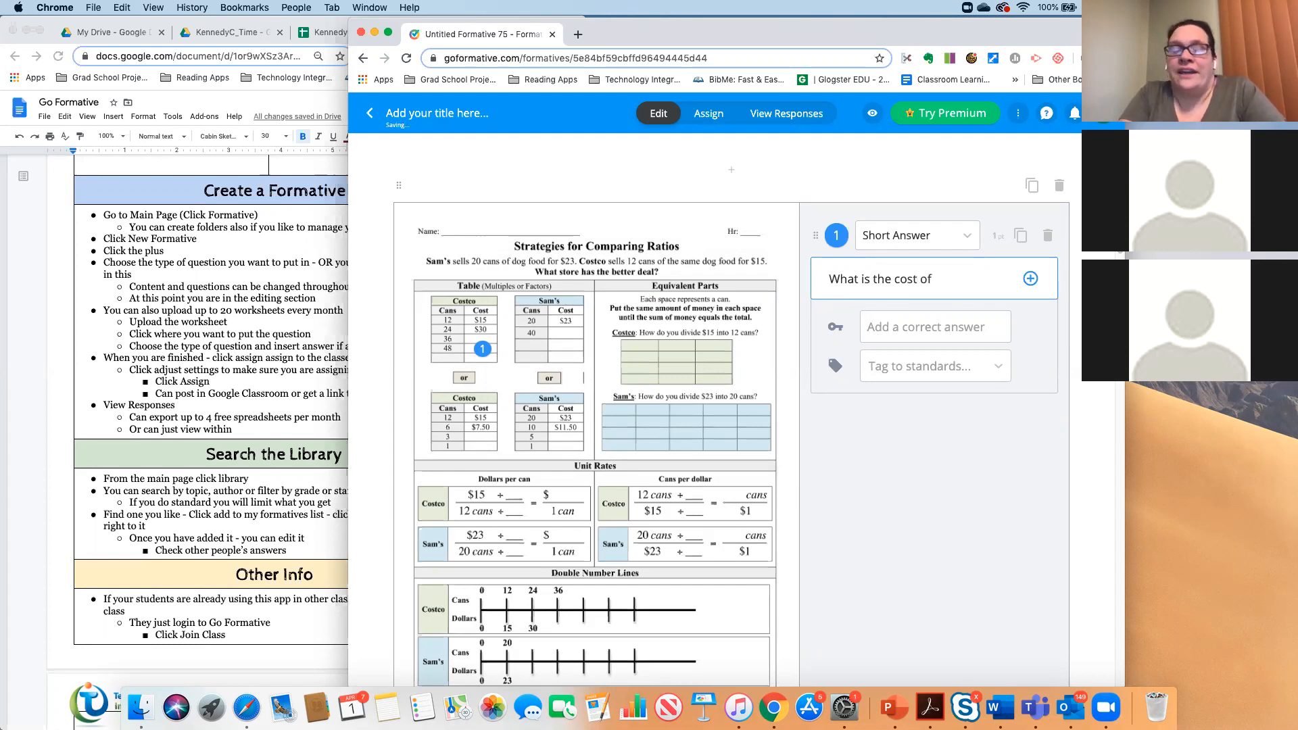
text(48 cans at Costco)
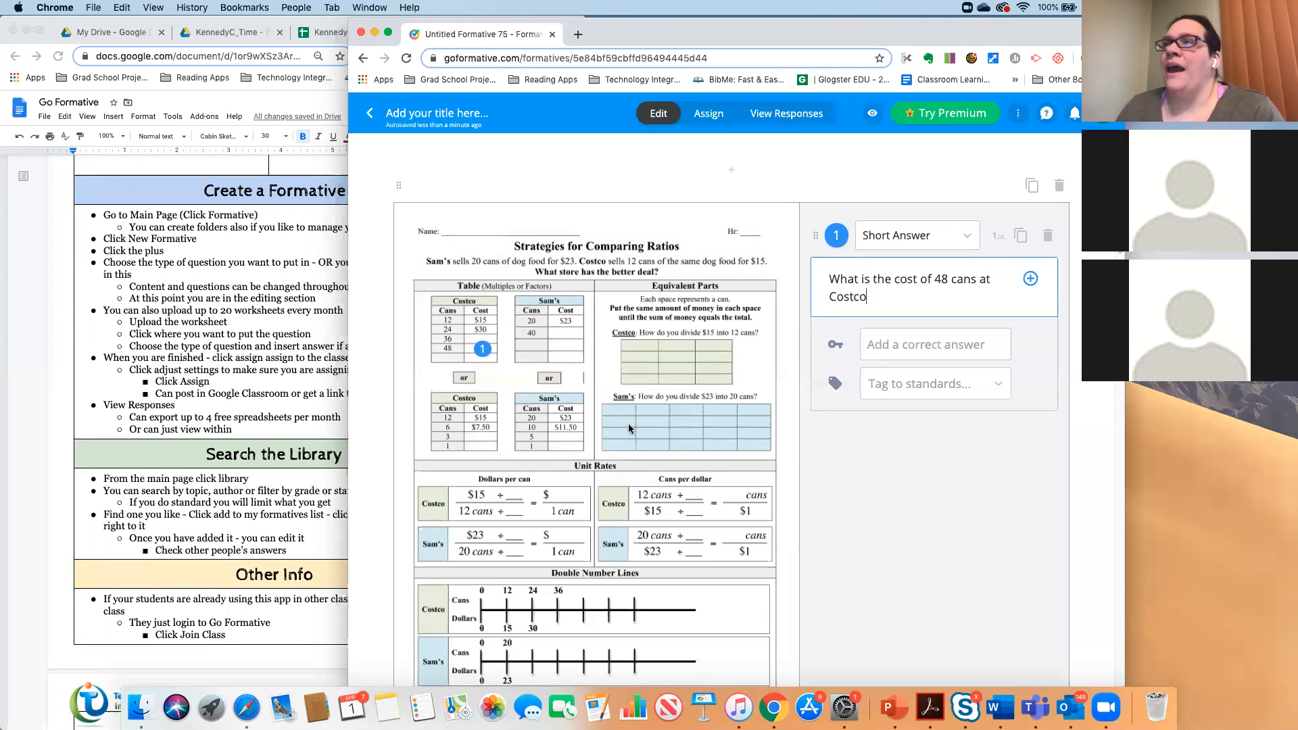
click(765, 398)
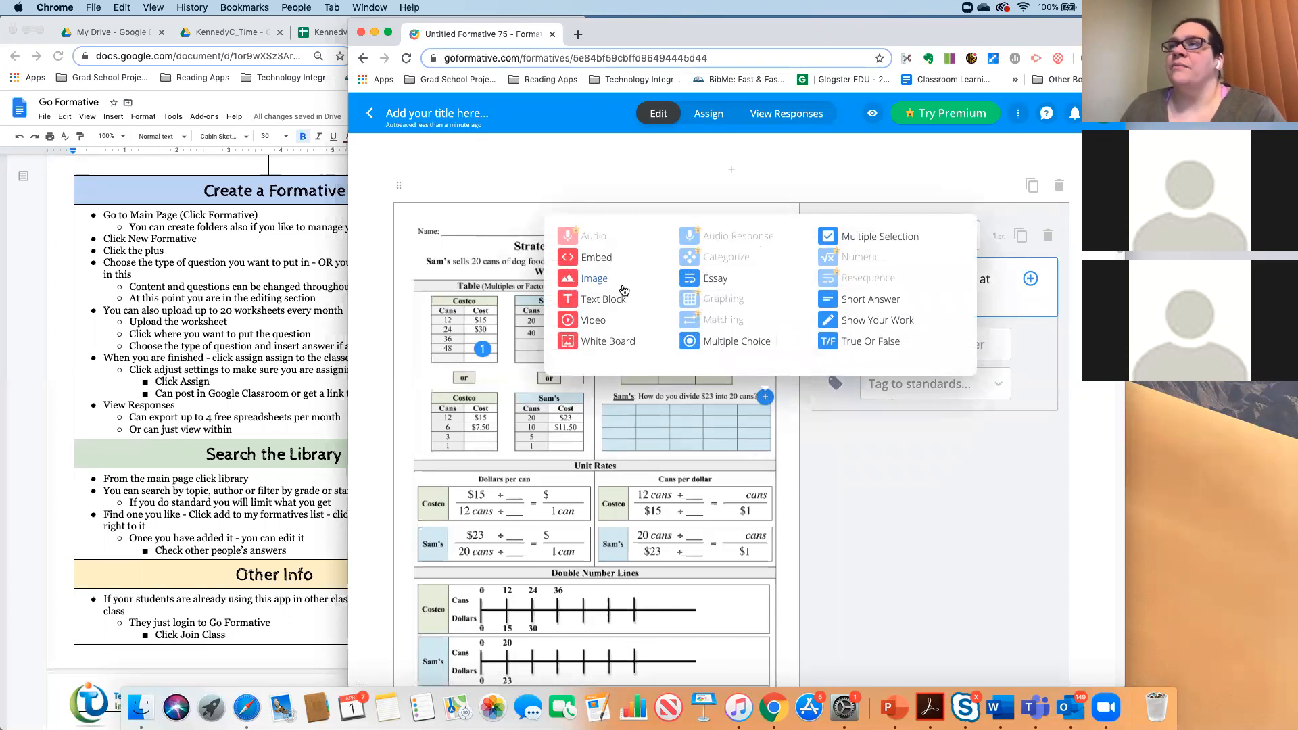
- Make question 2 Show Your Work, reading 'Create the table and put a picture'
click(865, 322)
click(866, 332)
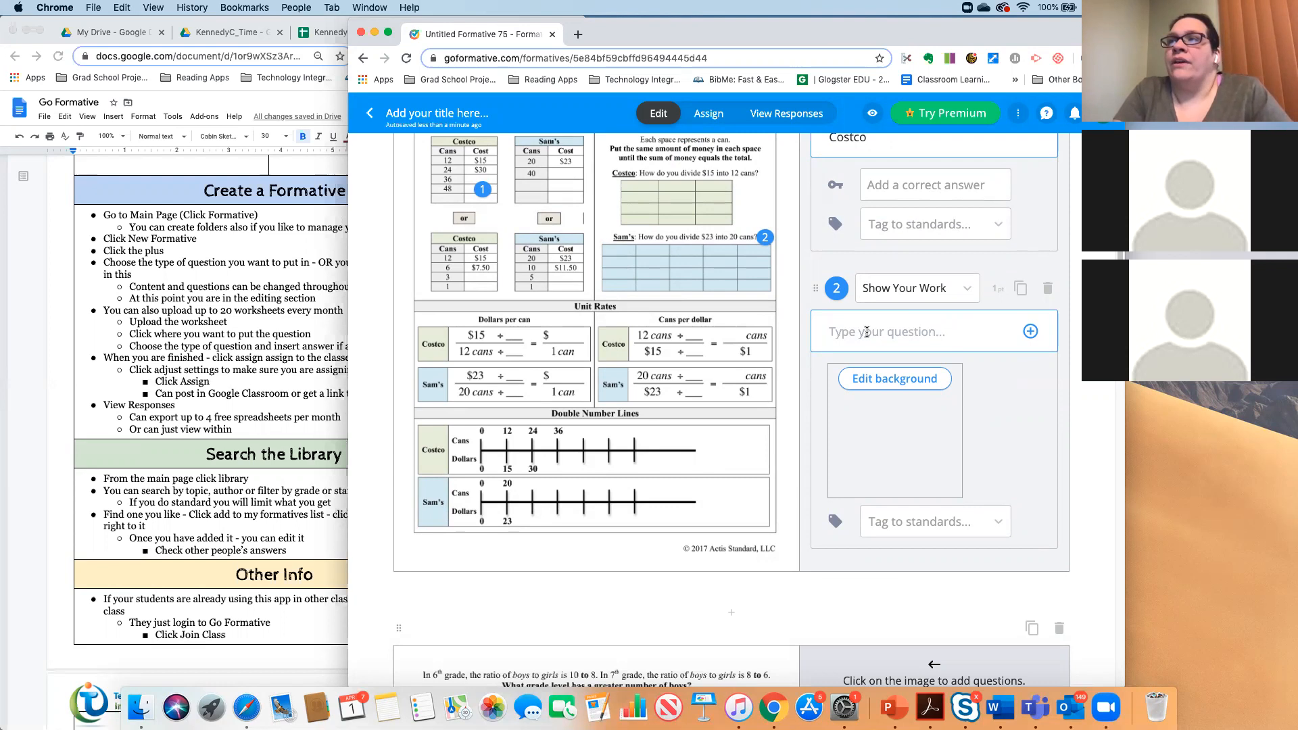
text(Create the table and put a picturees)
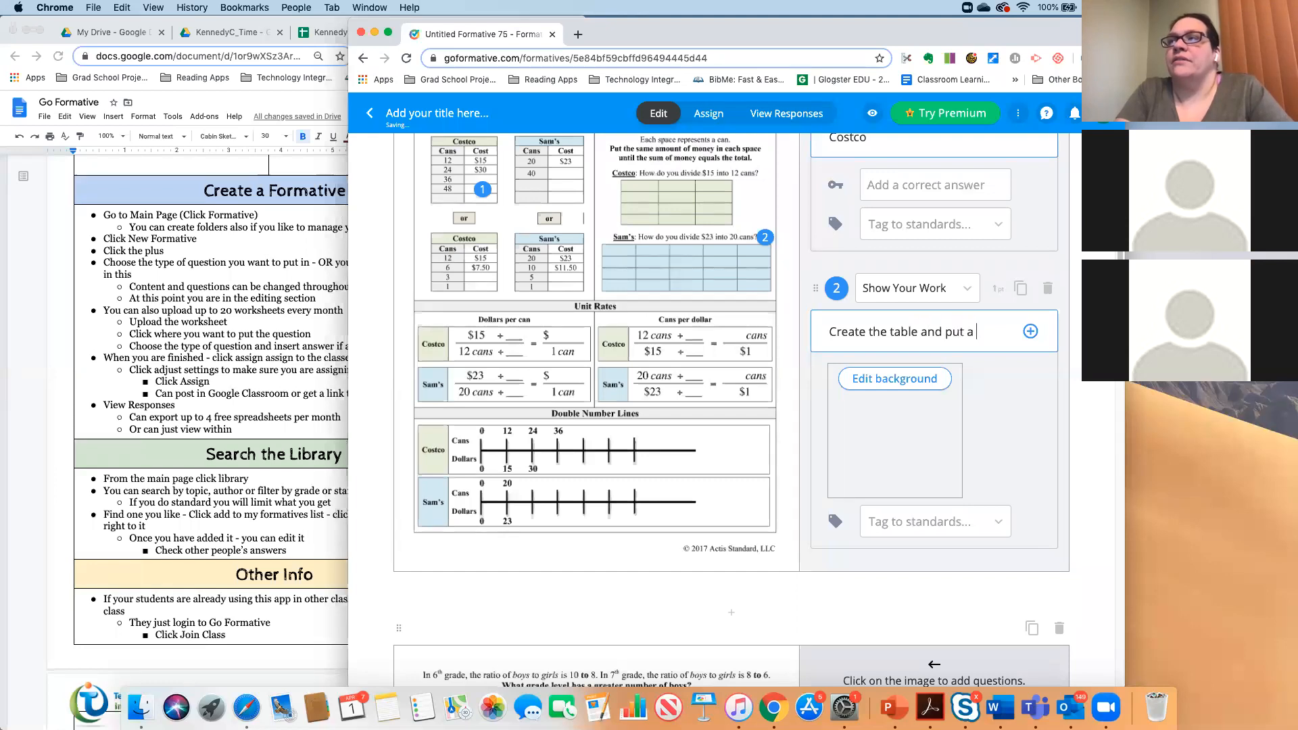
key(BackSpace)
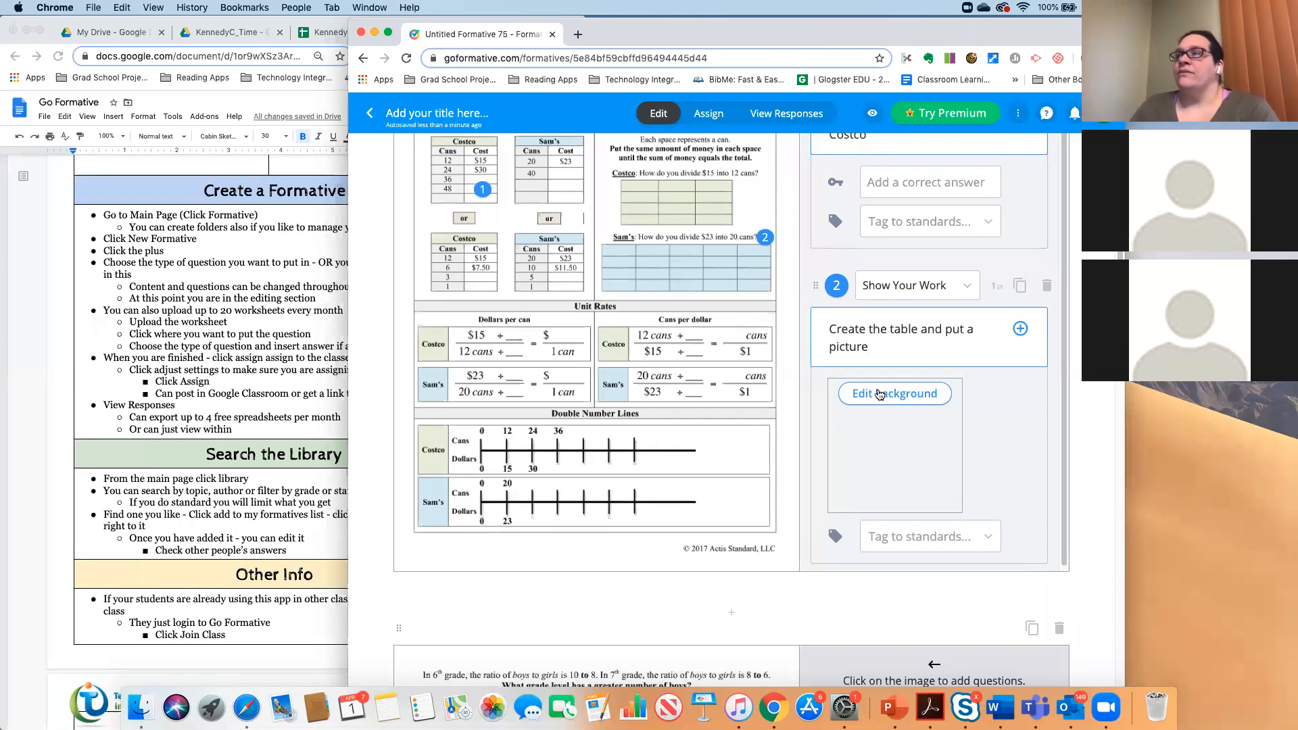
scroll(701, 519, down, 5)
scroll(700, 519, down, 5)
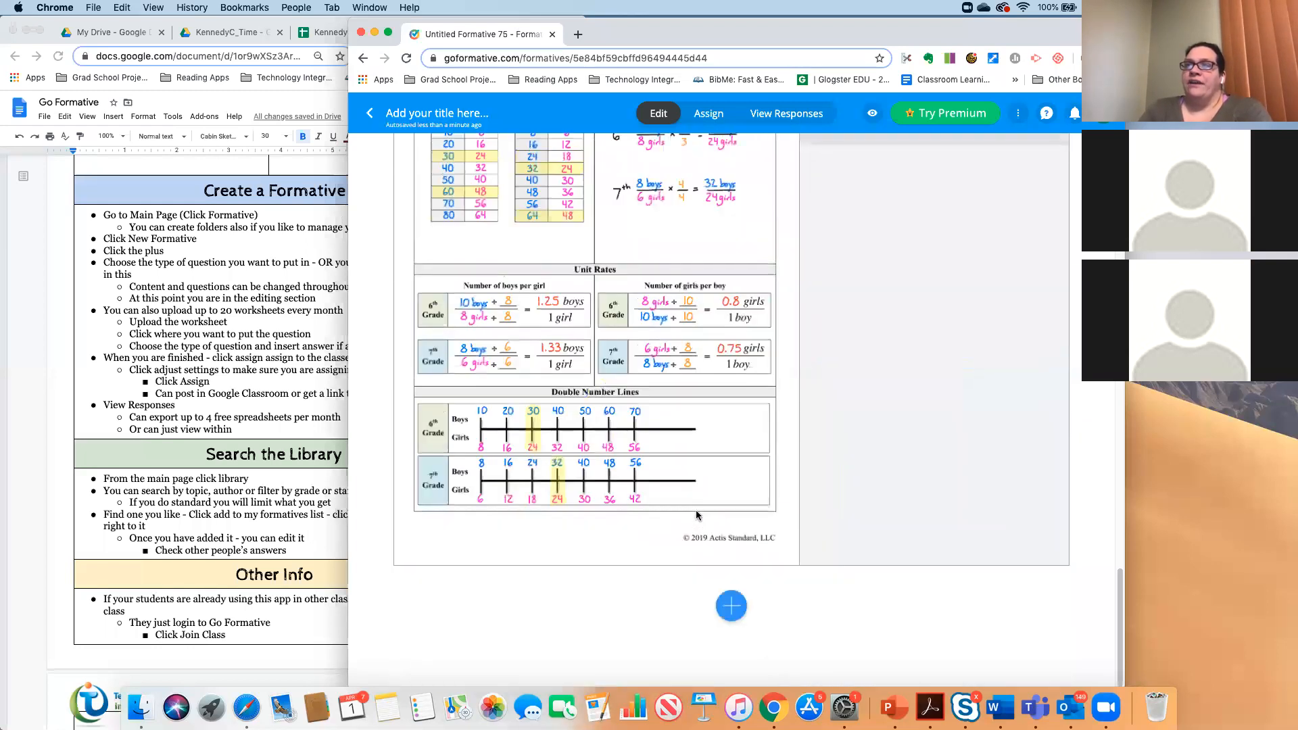
scroll(690, 508, up, 15)
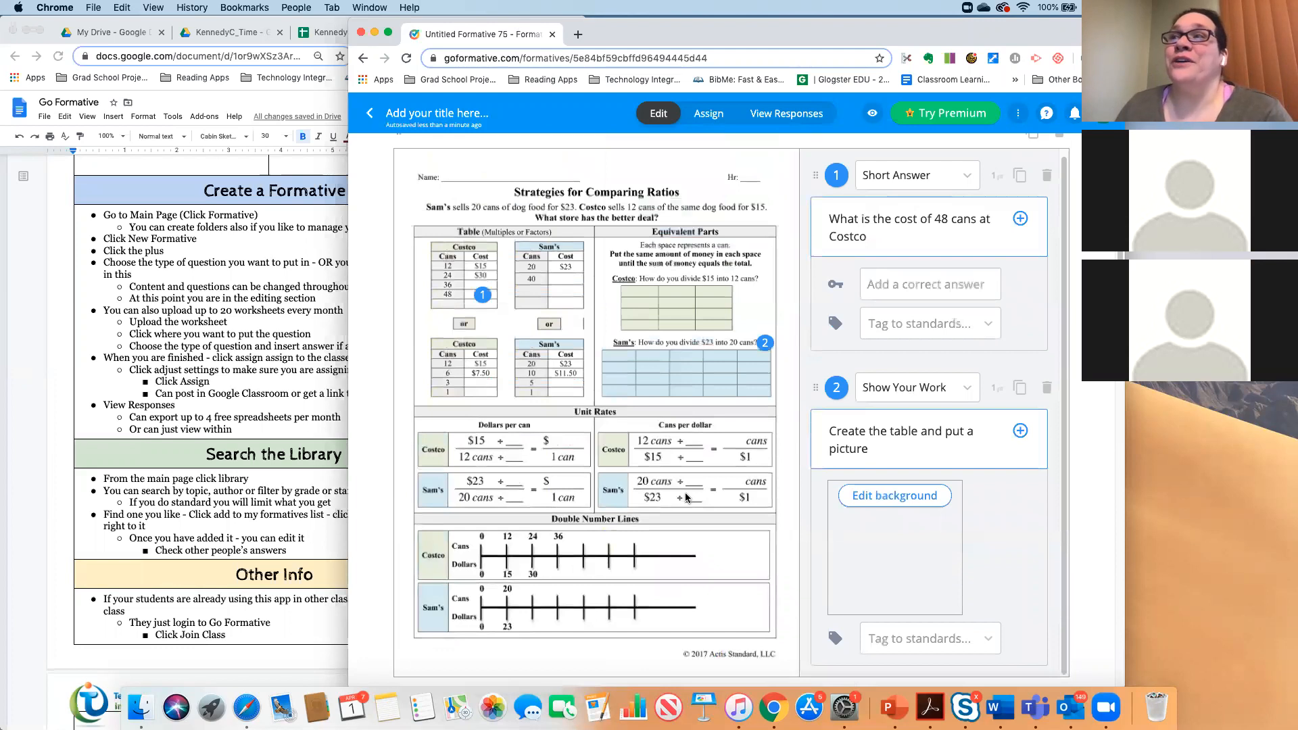
- Assign the formative to Practice Class
click(703, 113)
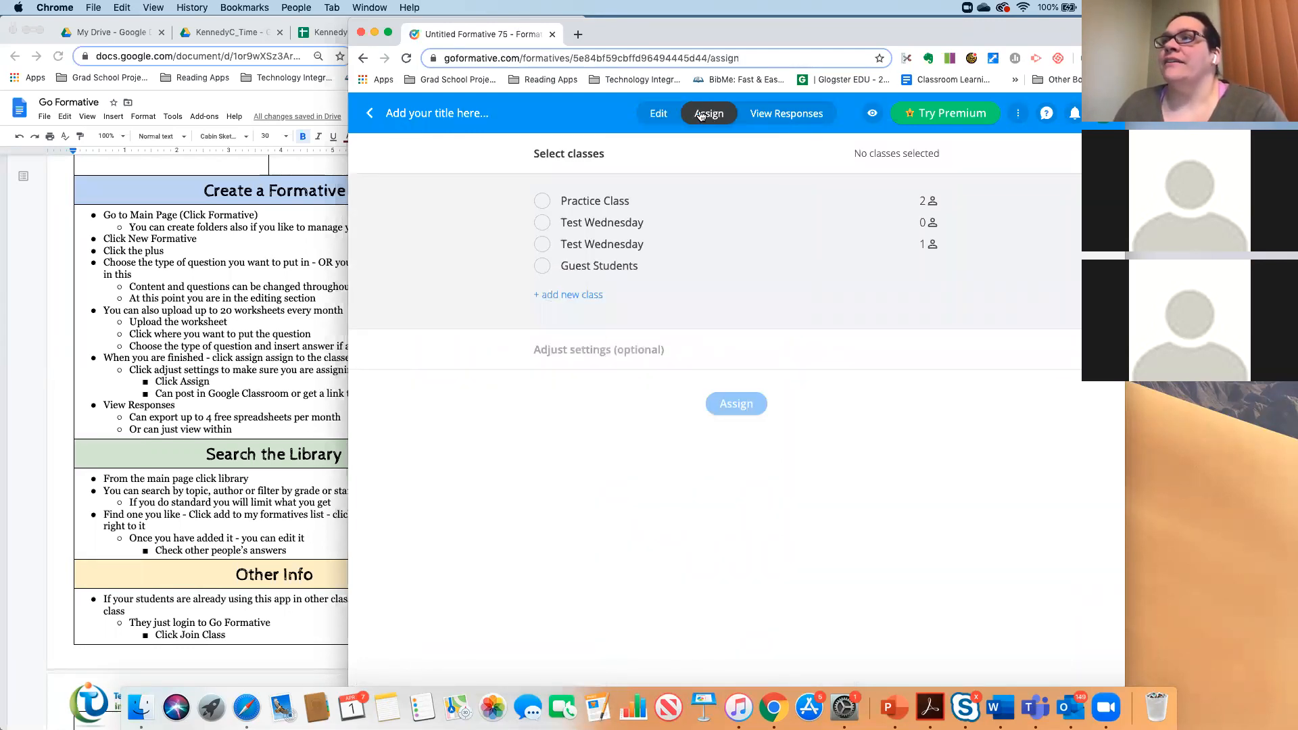
click(542, 201)
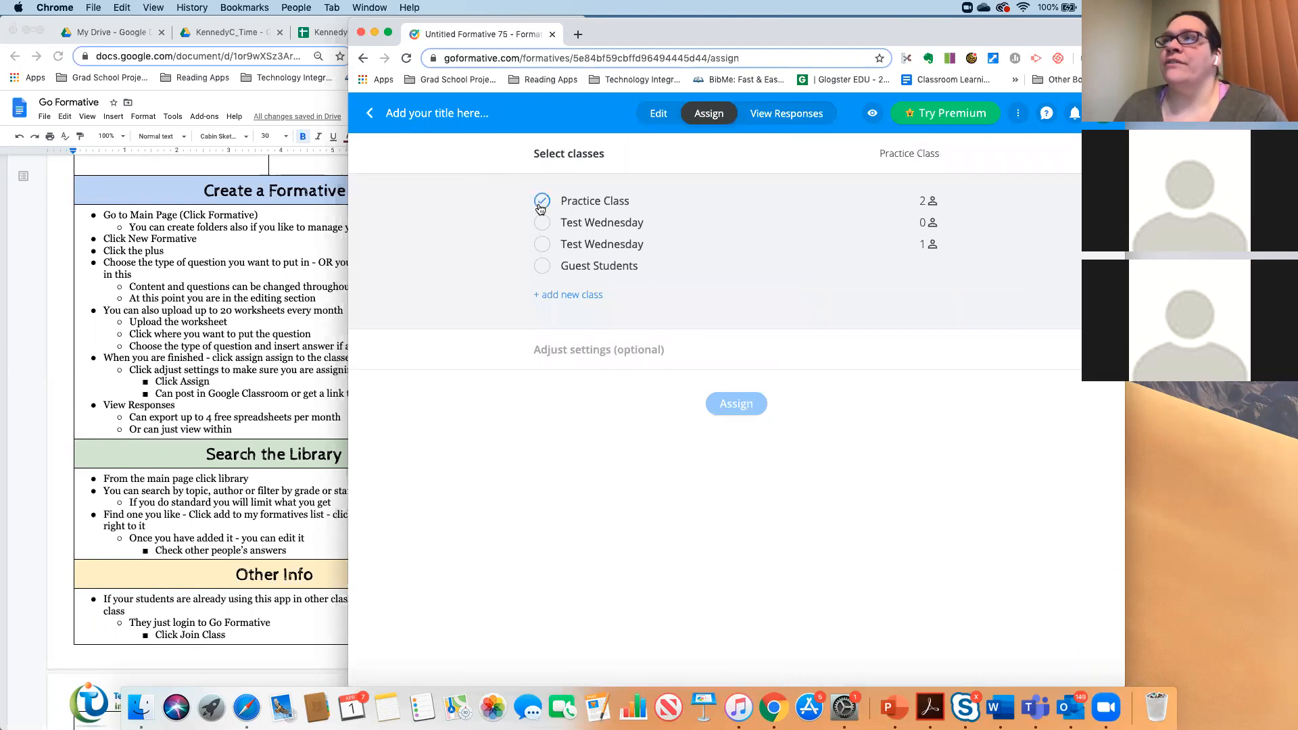
click(724, 404)
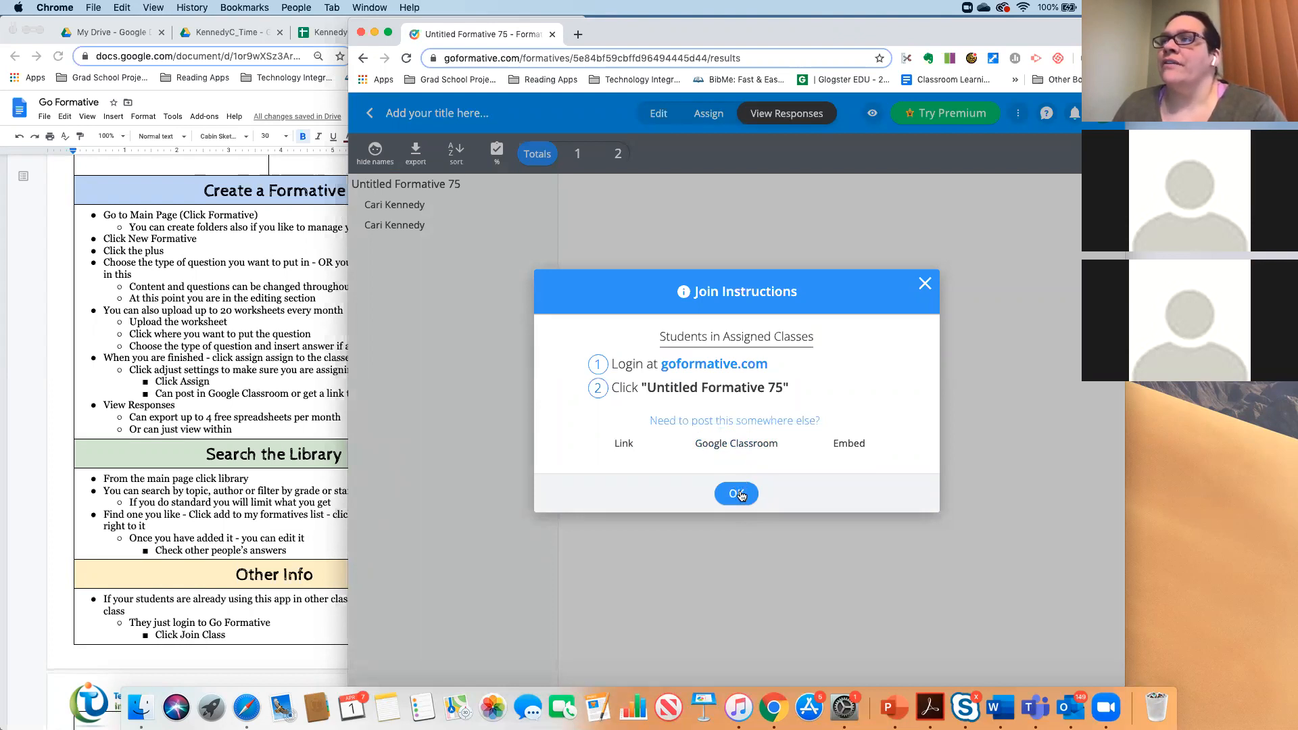
- Close the join instructions and narrow the browser window beside the notes document
click(737, 495)
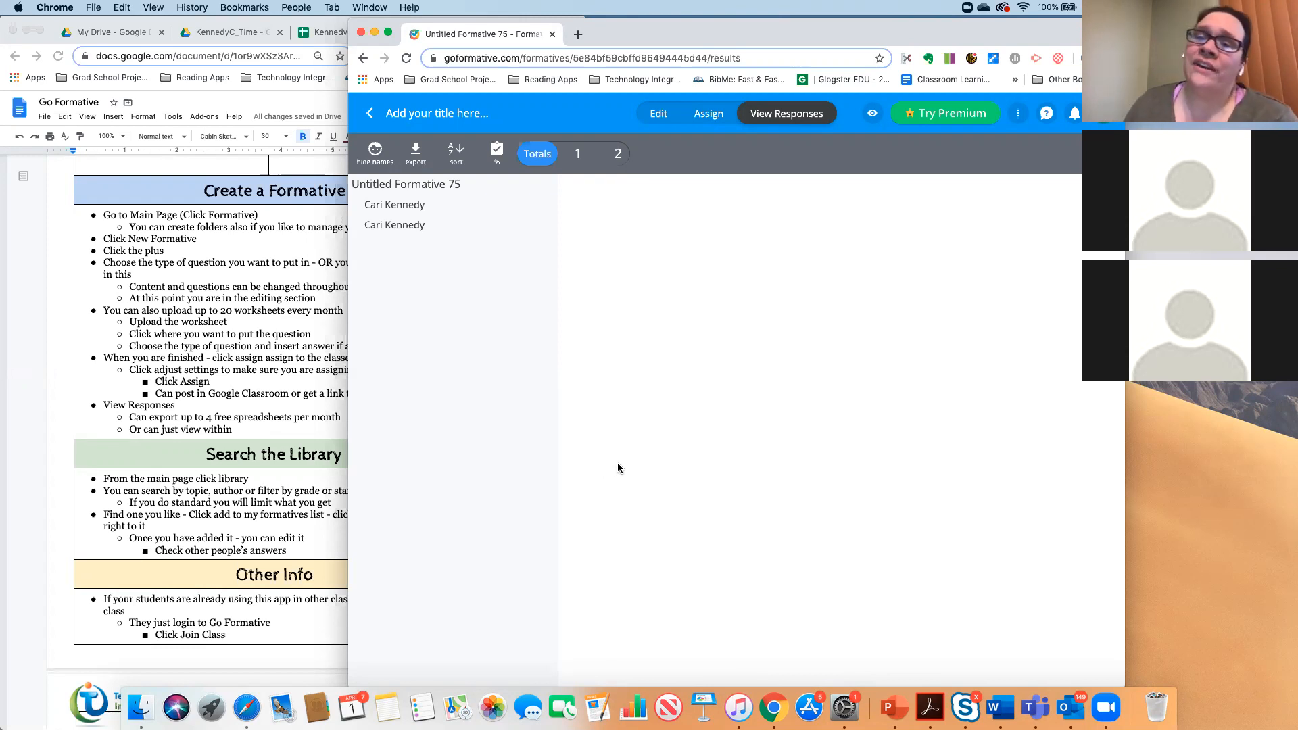
scroll(280, 507, down, 5)
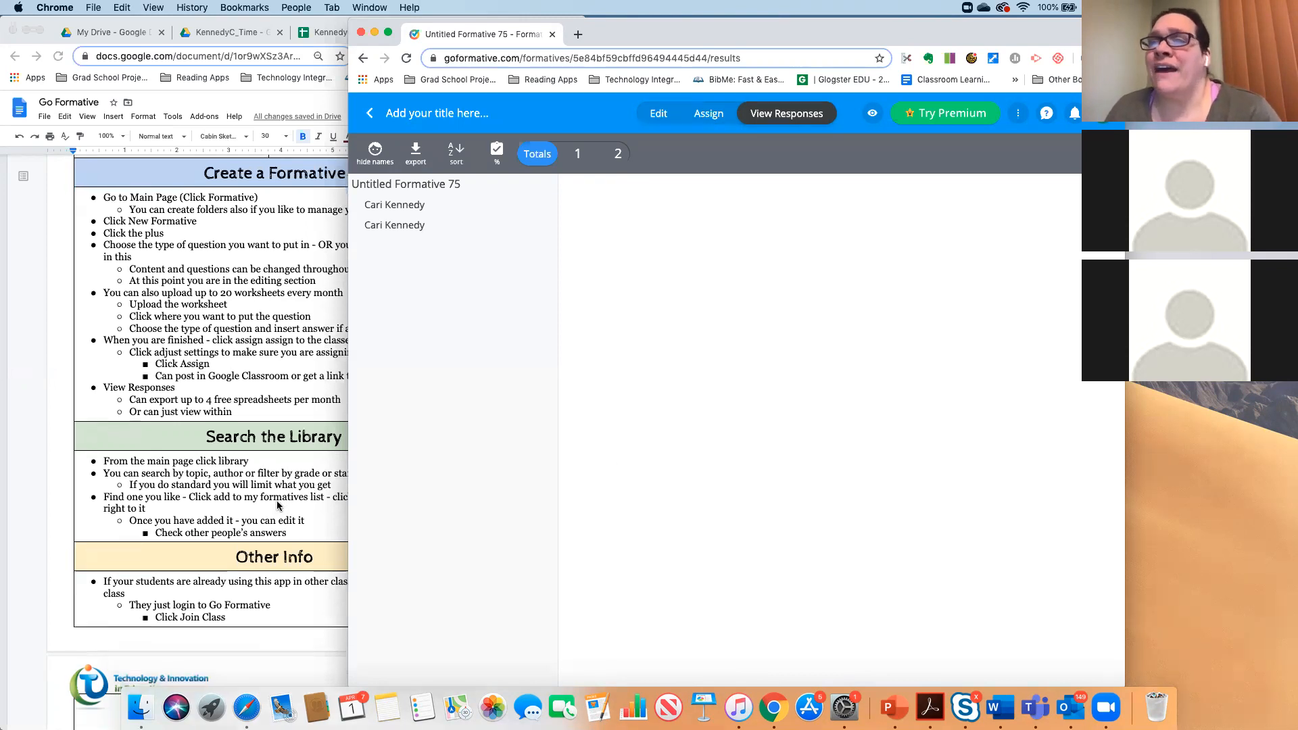
drag(430, 490, 519, 491)
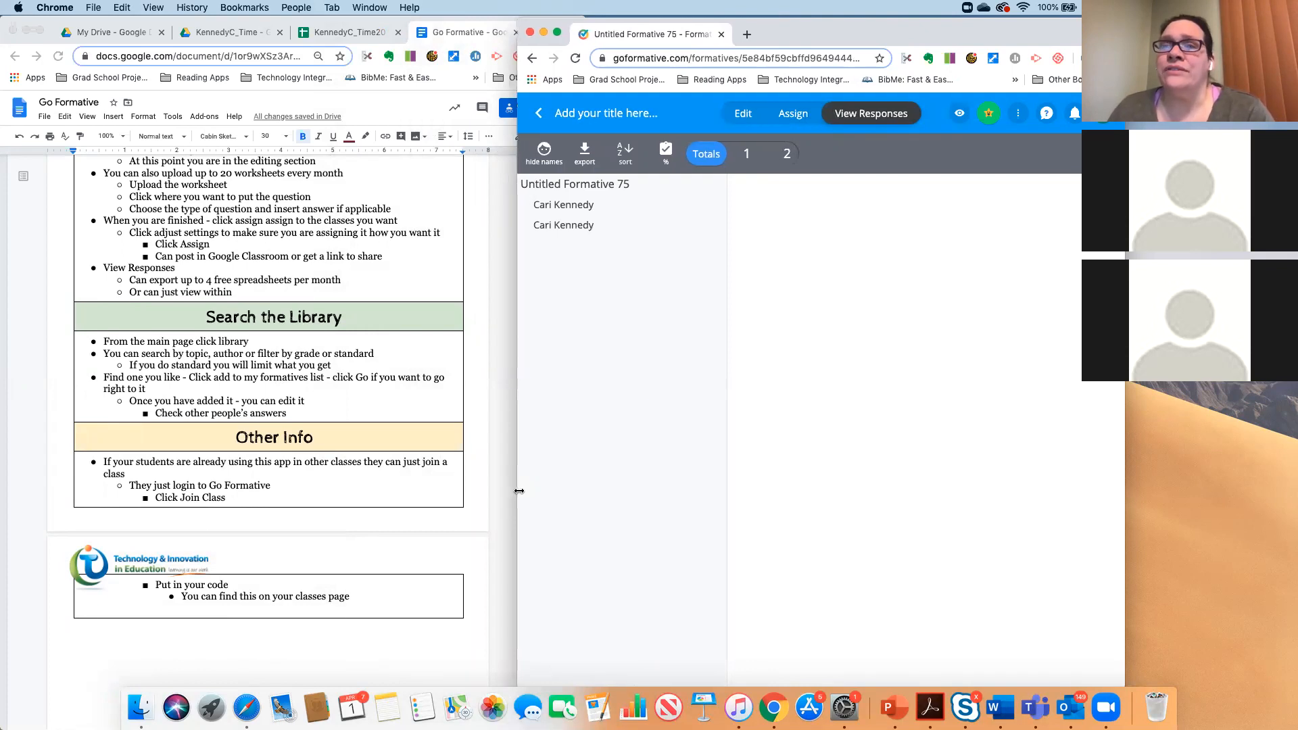
drag(519, 491, 336, 500)
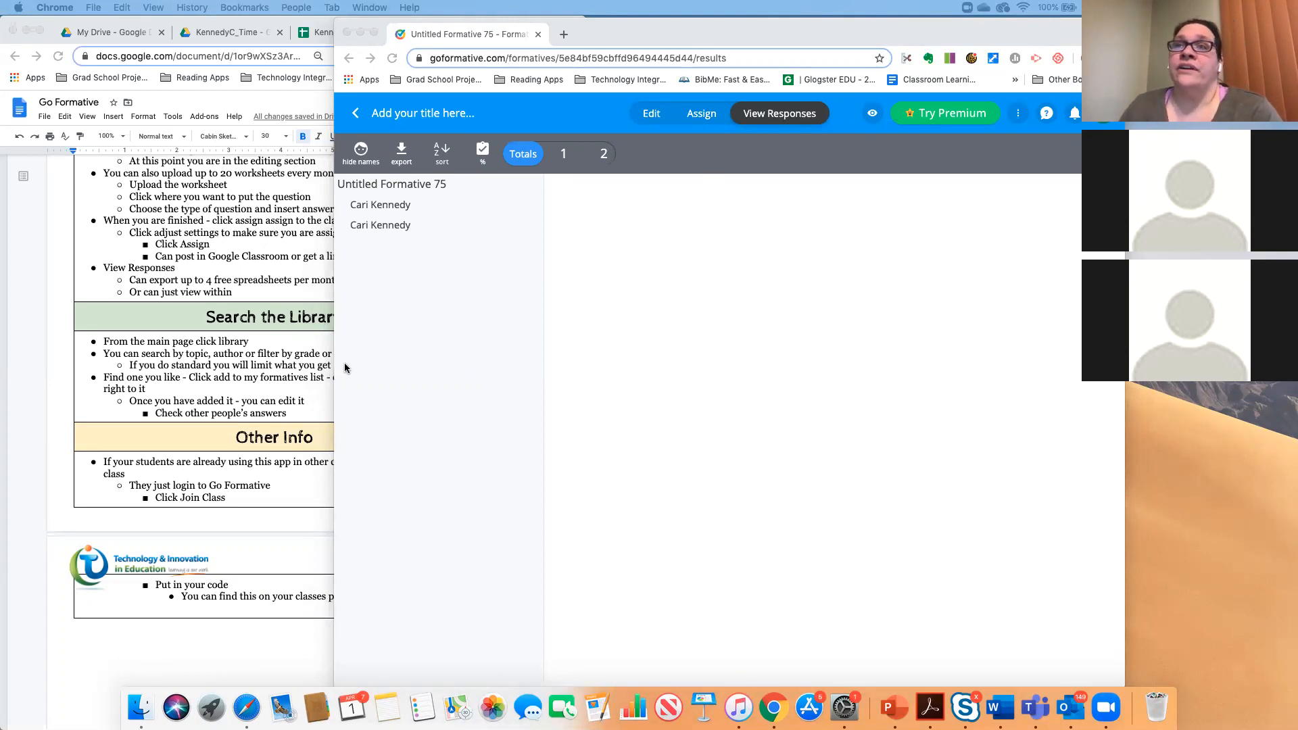
drag(334, 359, 521, 392)
- Go back to the Formatives list and look over the older formatives
click(544, 114)
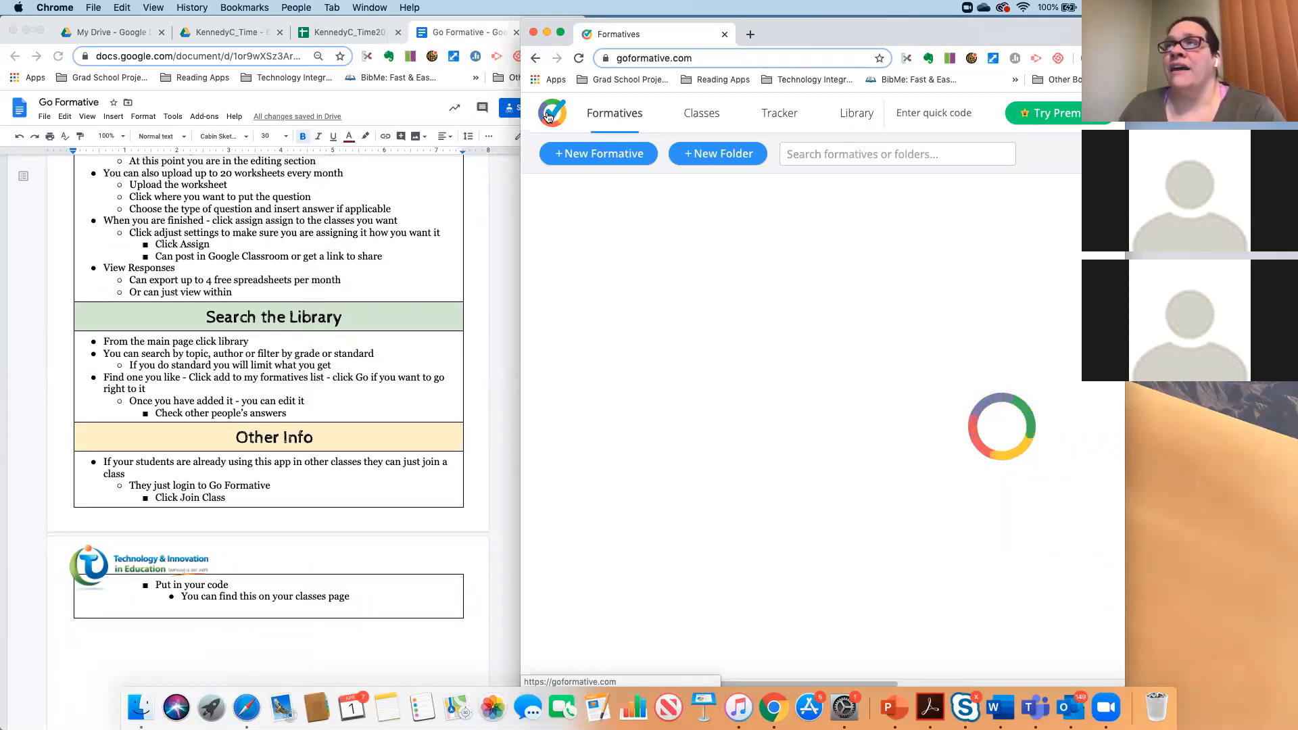
scroll(649, 410, down, 10)
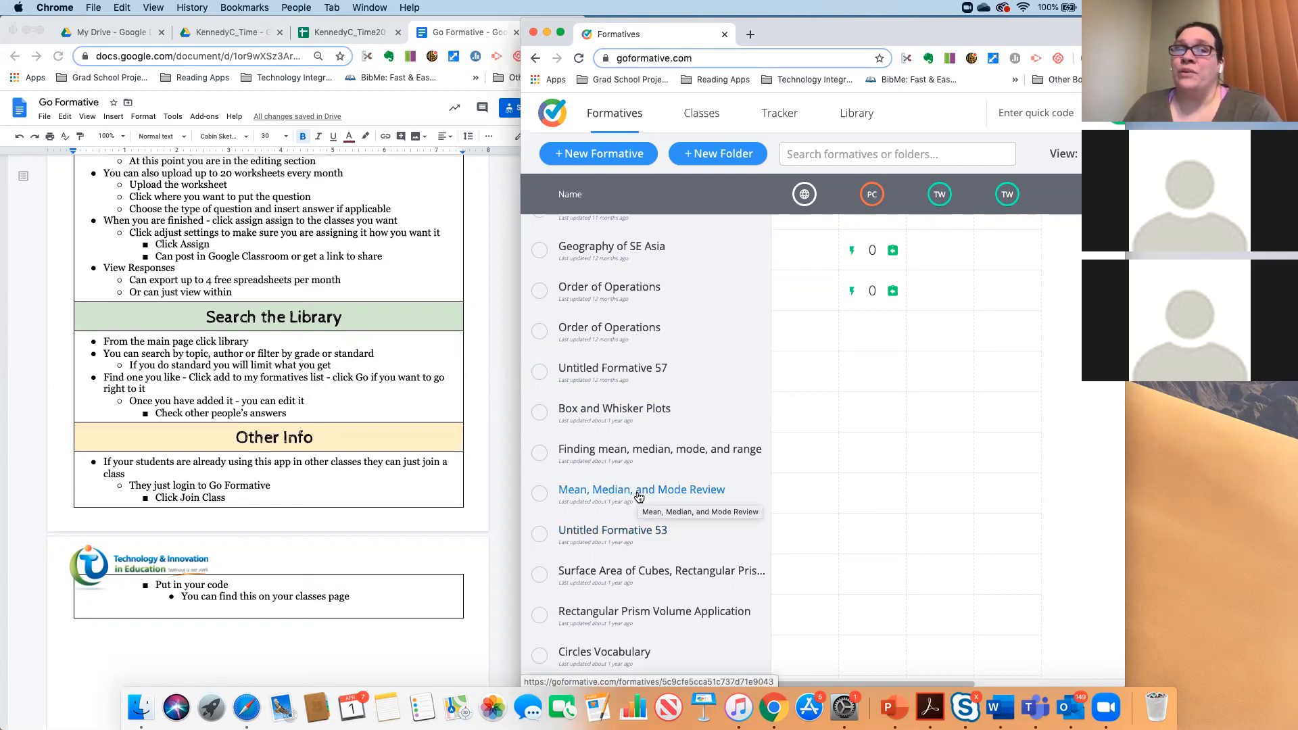
scroll(364, 454, up, 15)
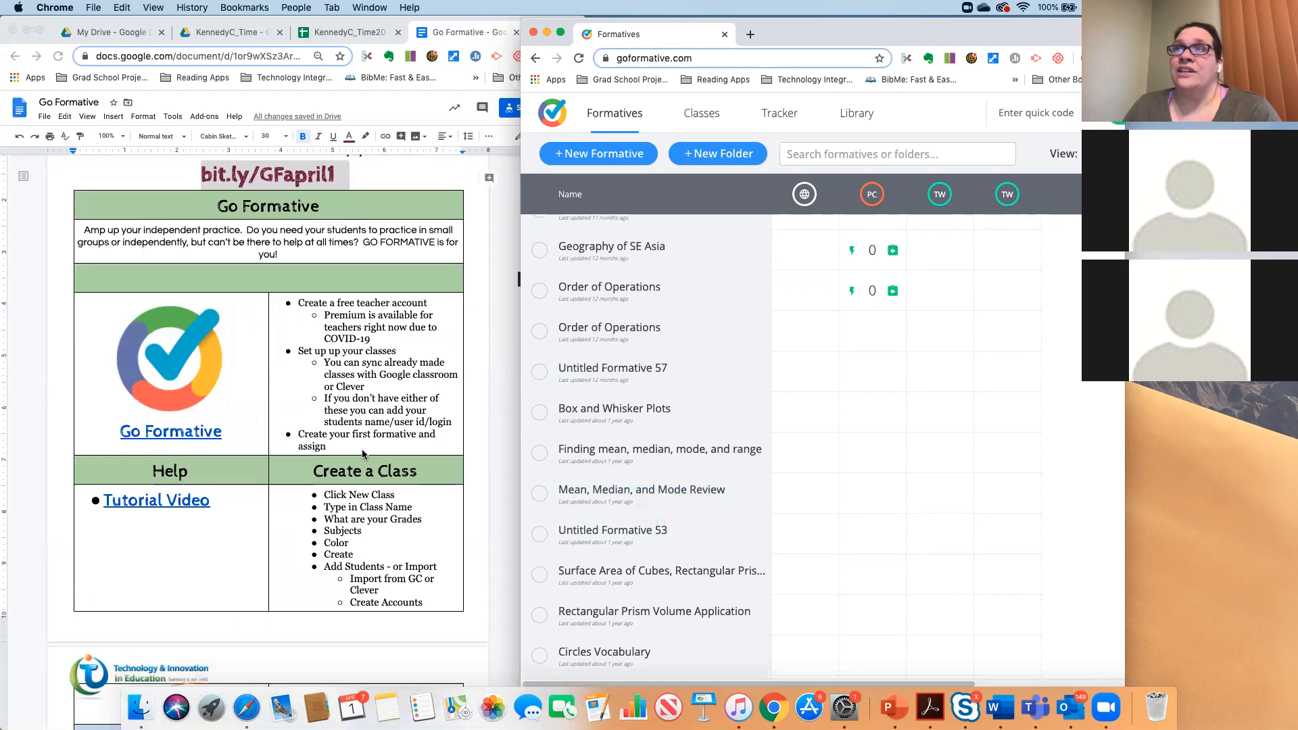